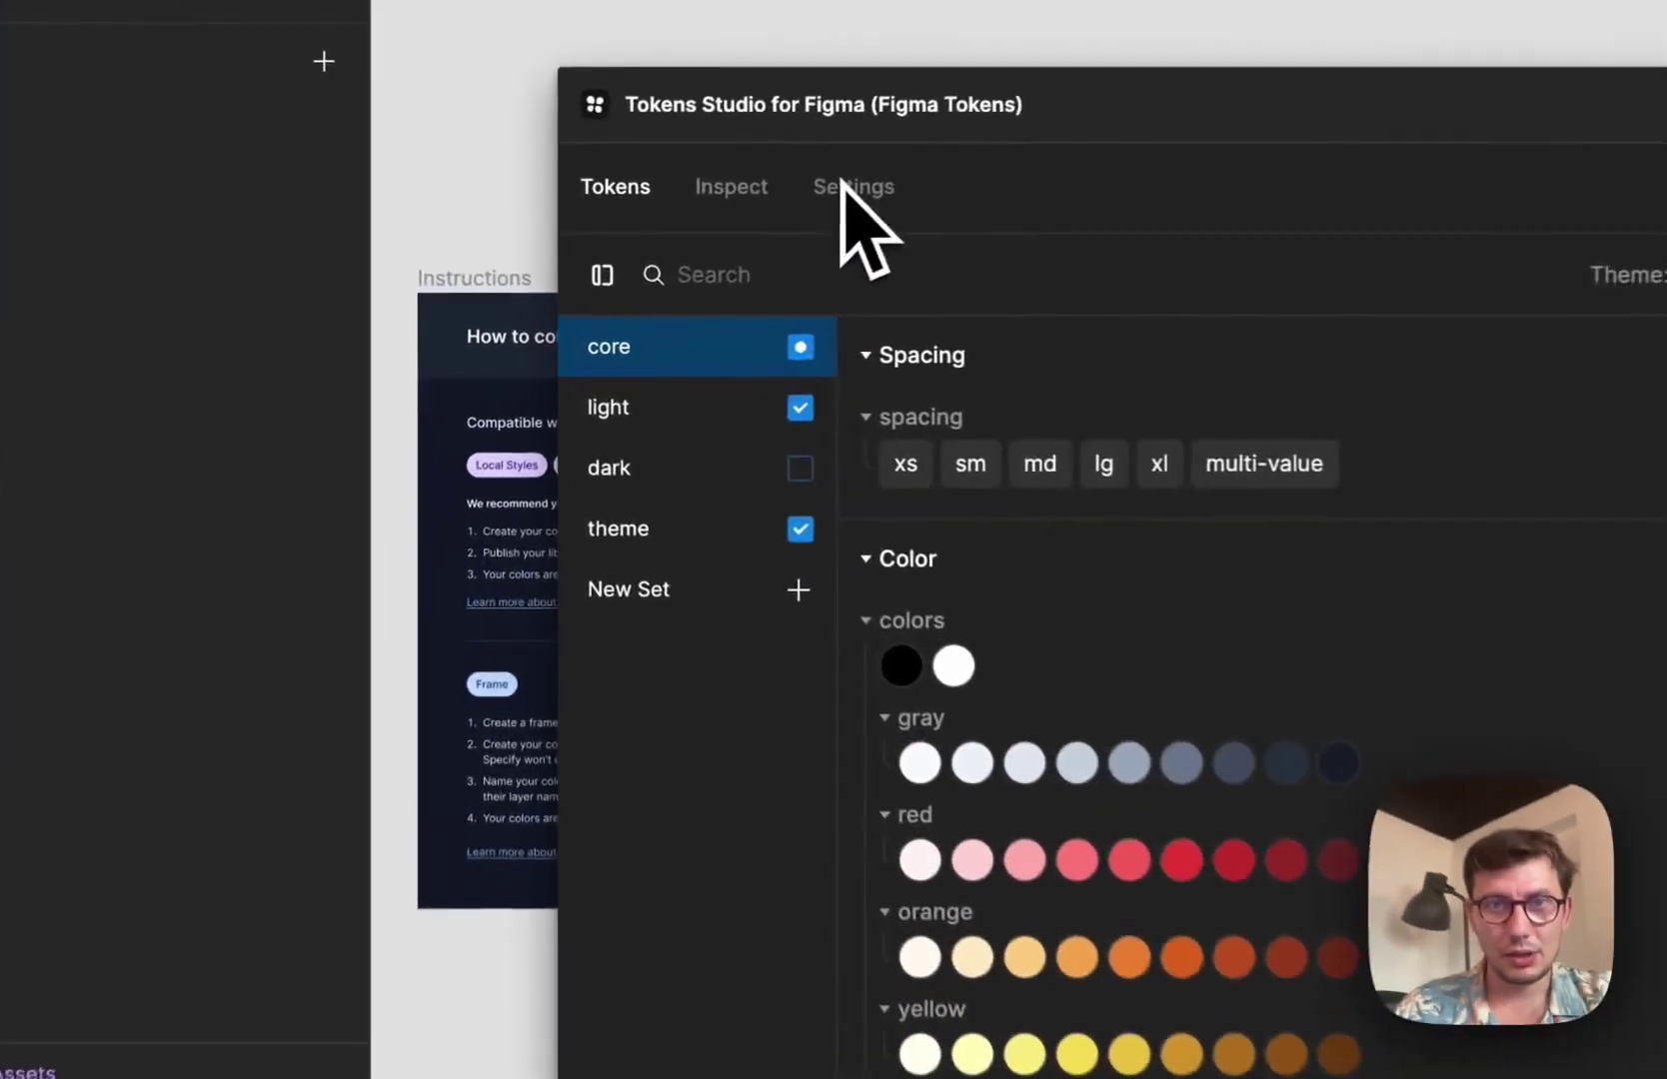
- Add GitHub sync credentials named 'Tokens Studio' in Tokens Studio, then switch to the browser
left_click(720, 271)
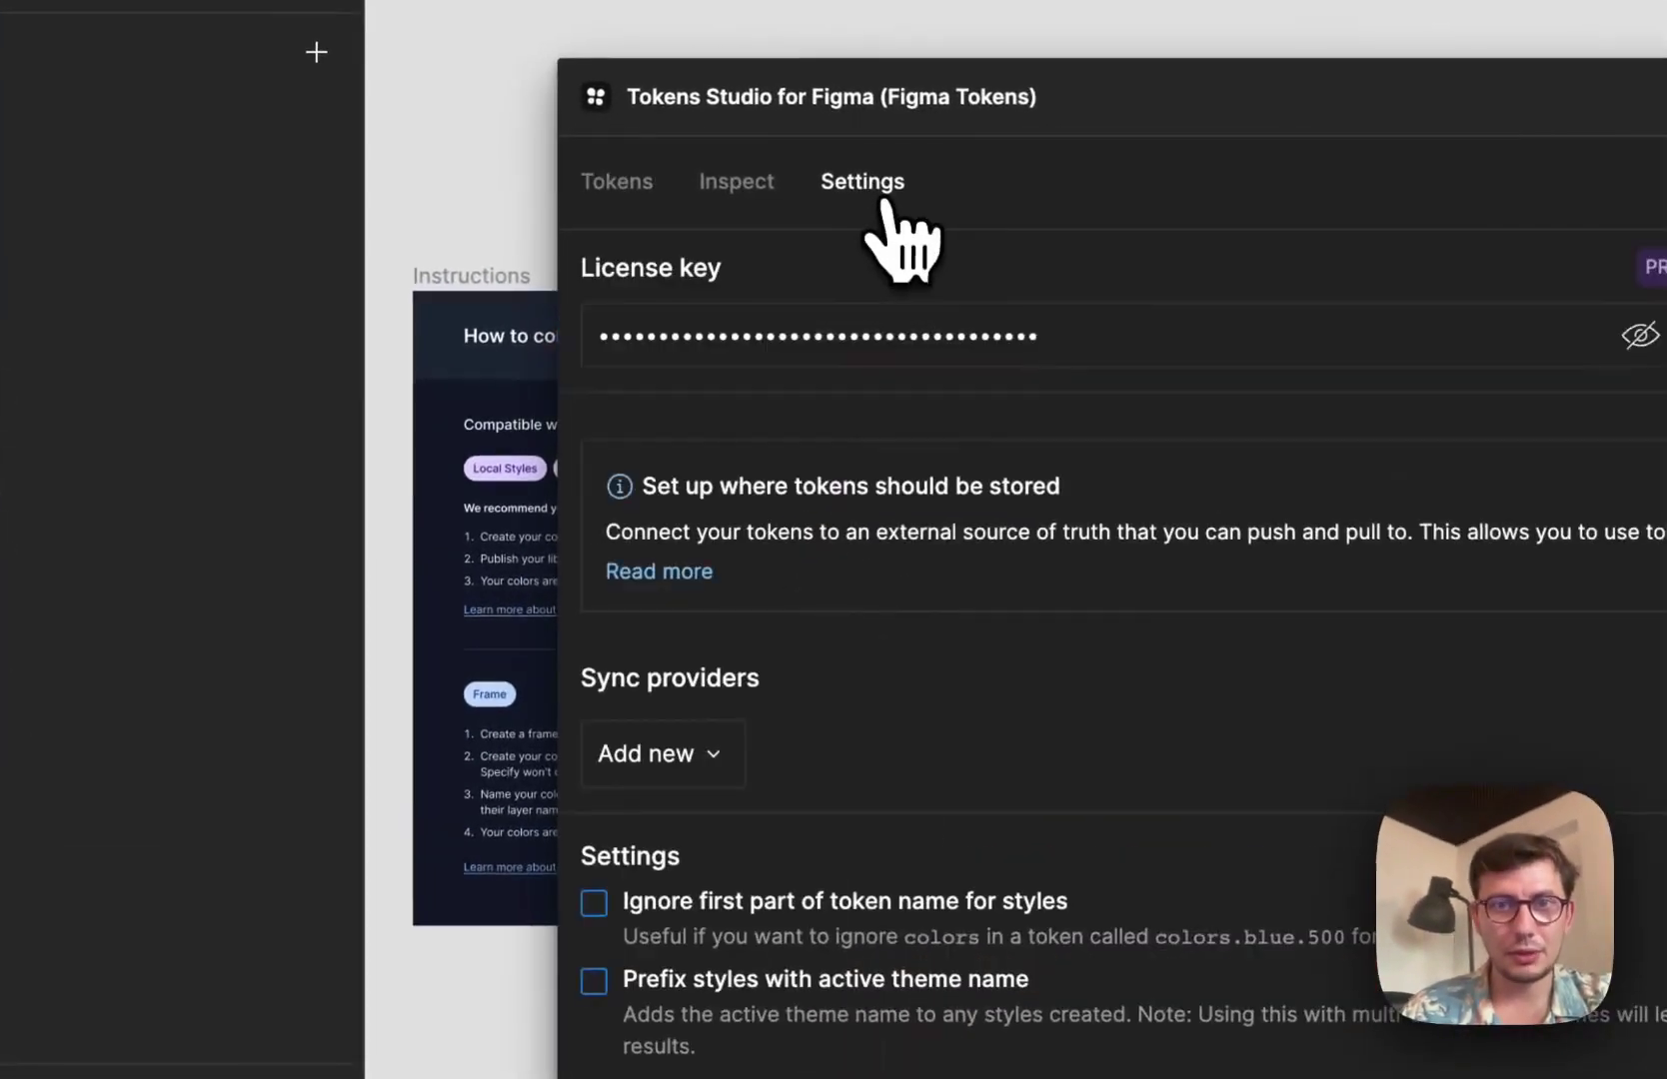
left_click(687, 758)
left_click(722, 915)
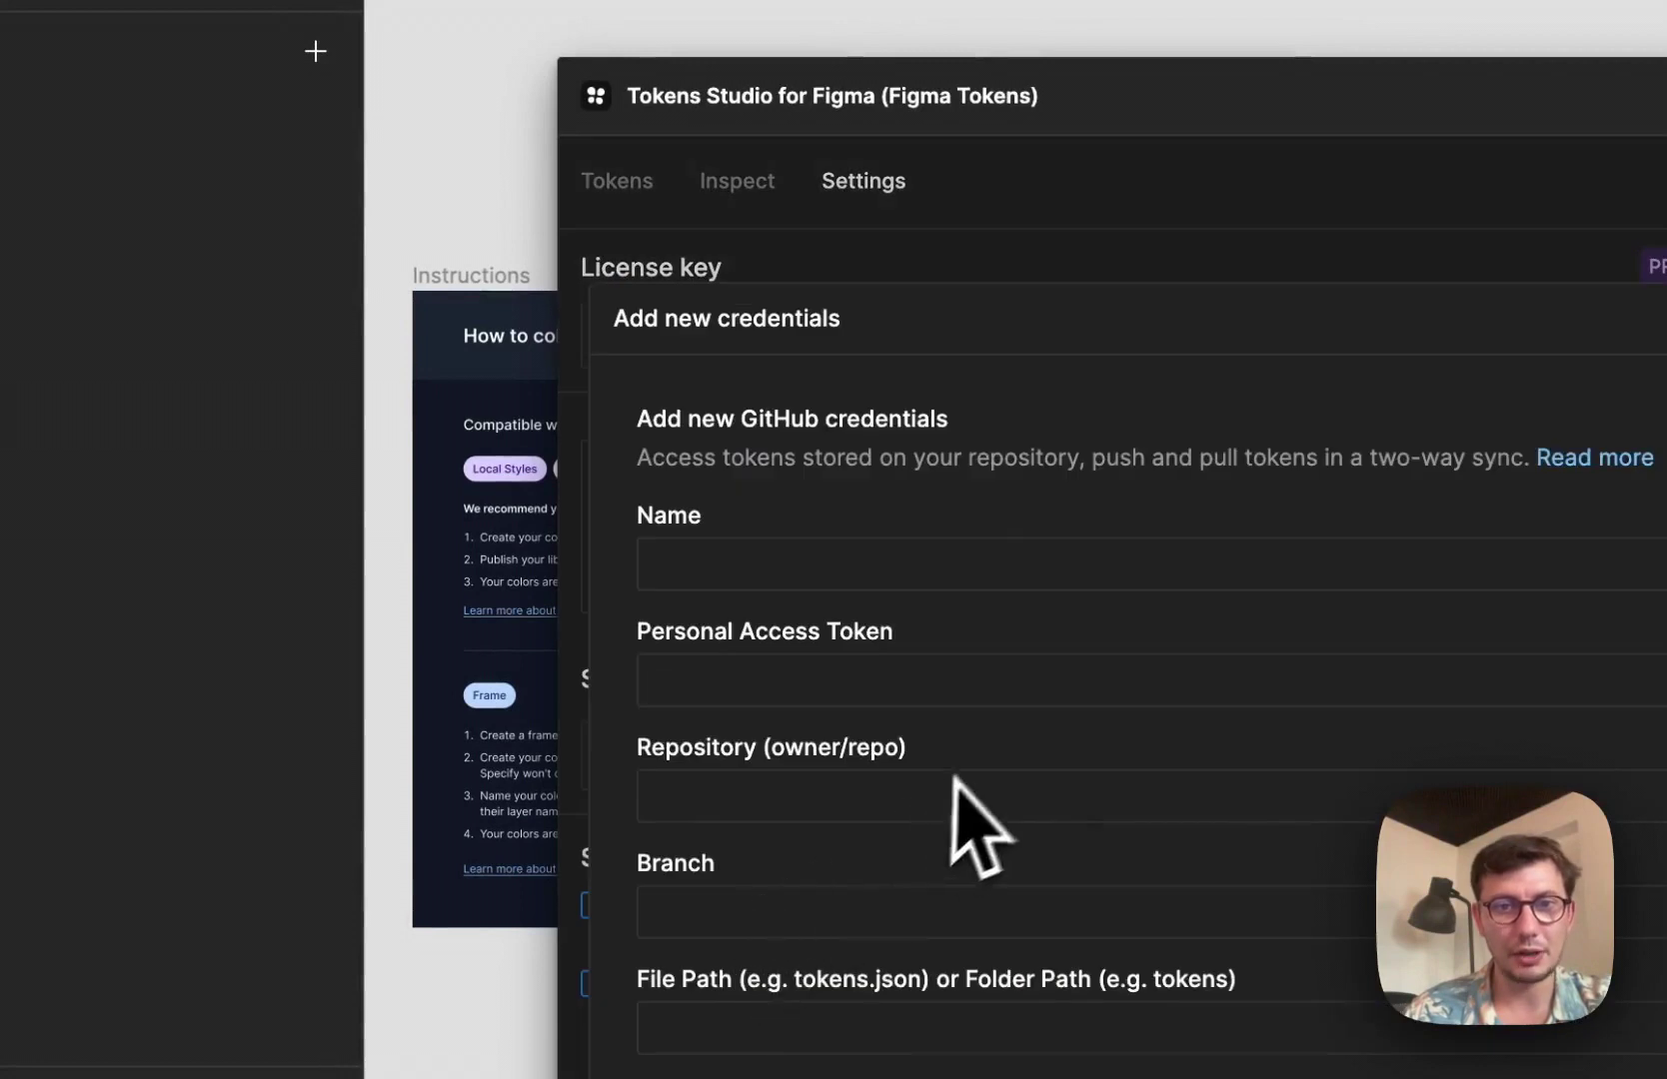
left_click(985, 578)
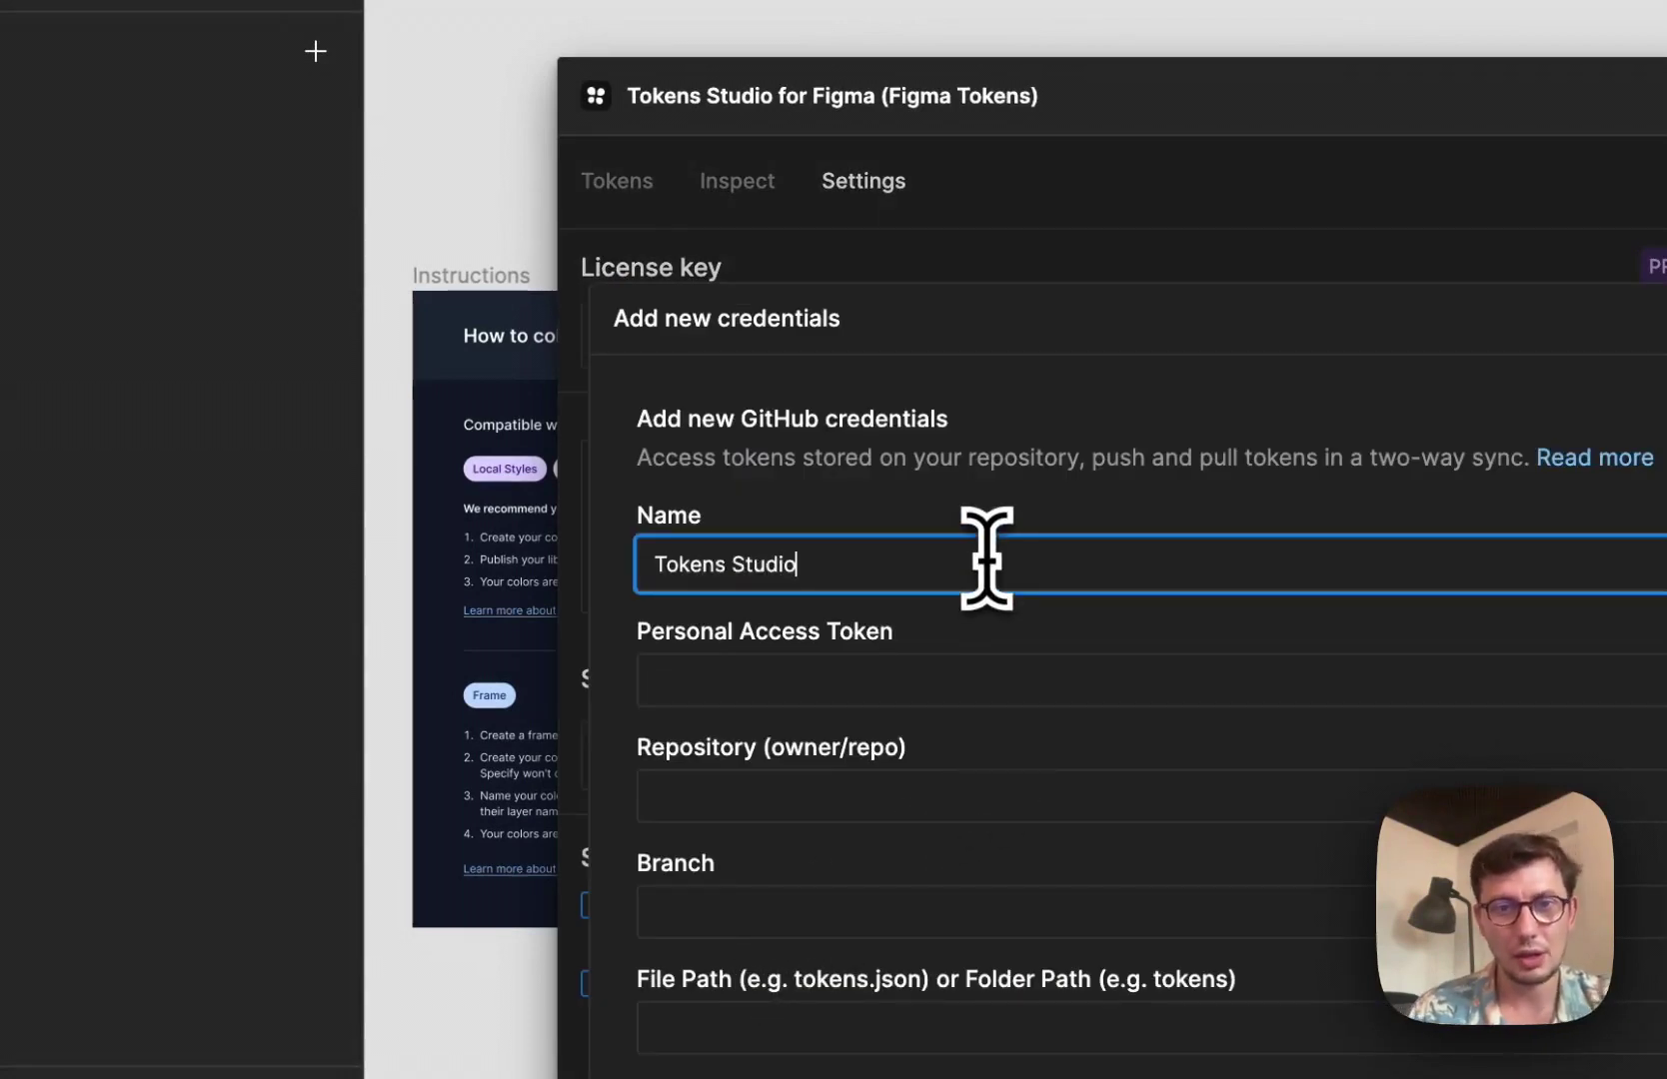
left_click(814, 699)
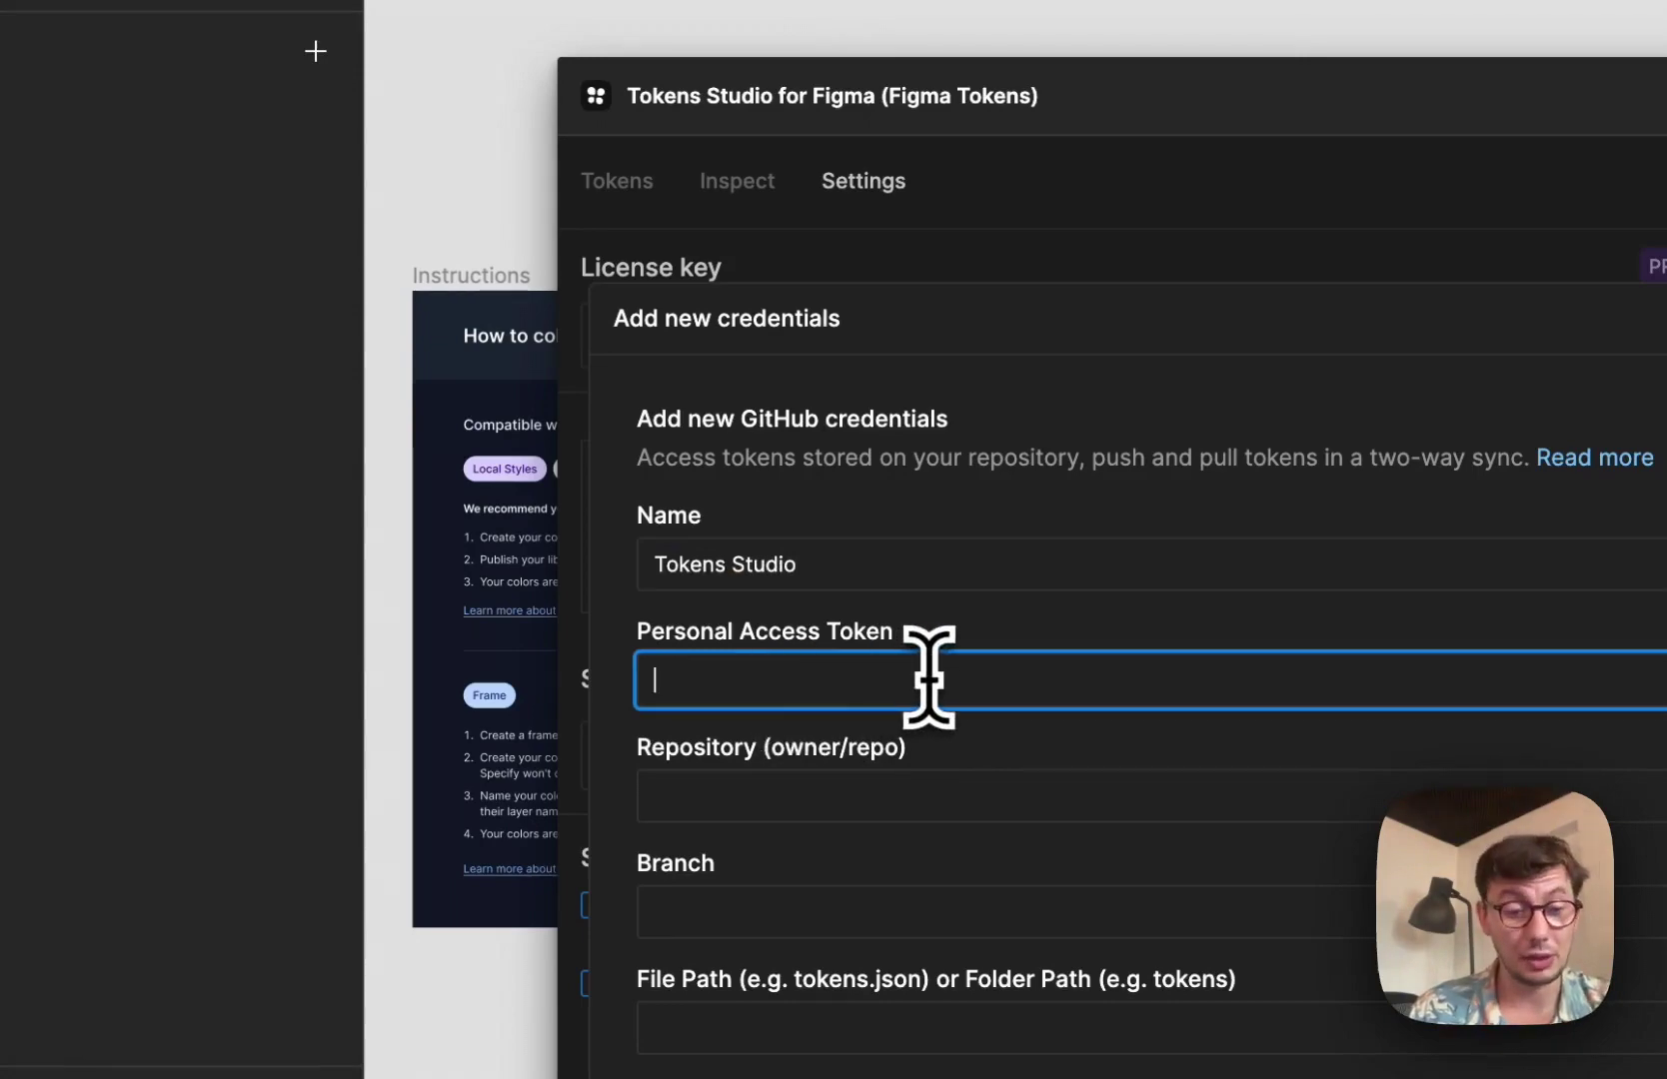
key("super+Tab")
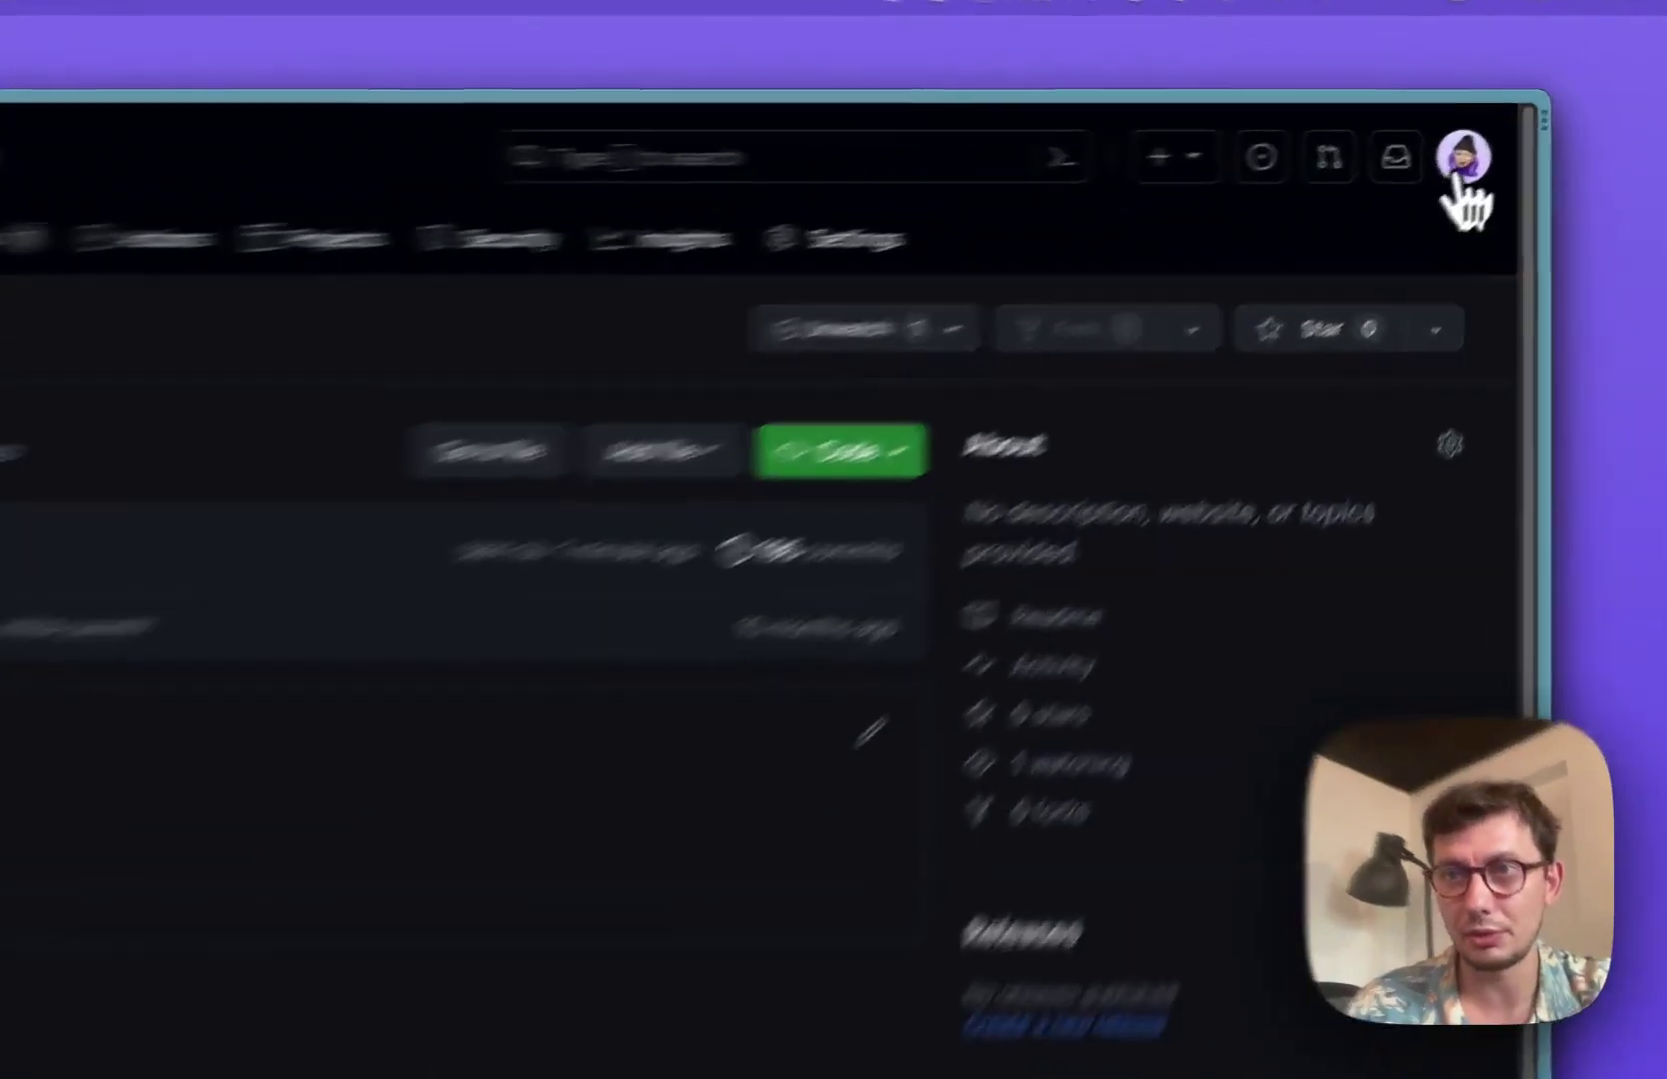
- Go to GitHub Developer settings and start generating a new classic personal access token
left_click(1521, 137)
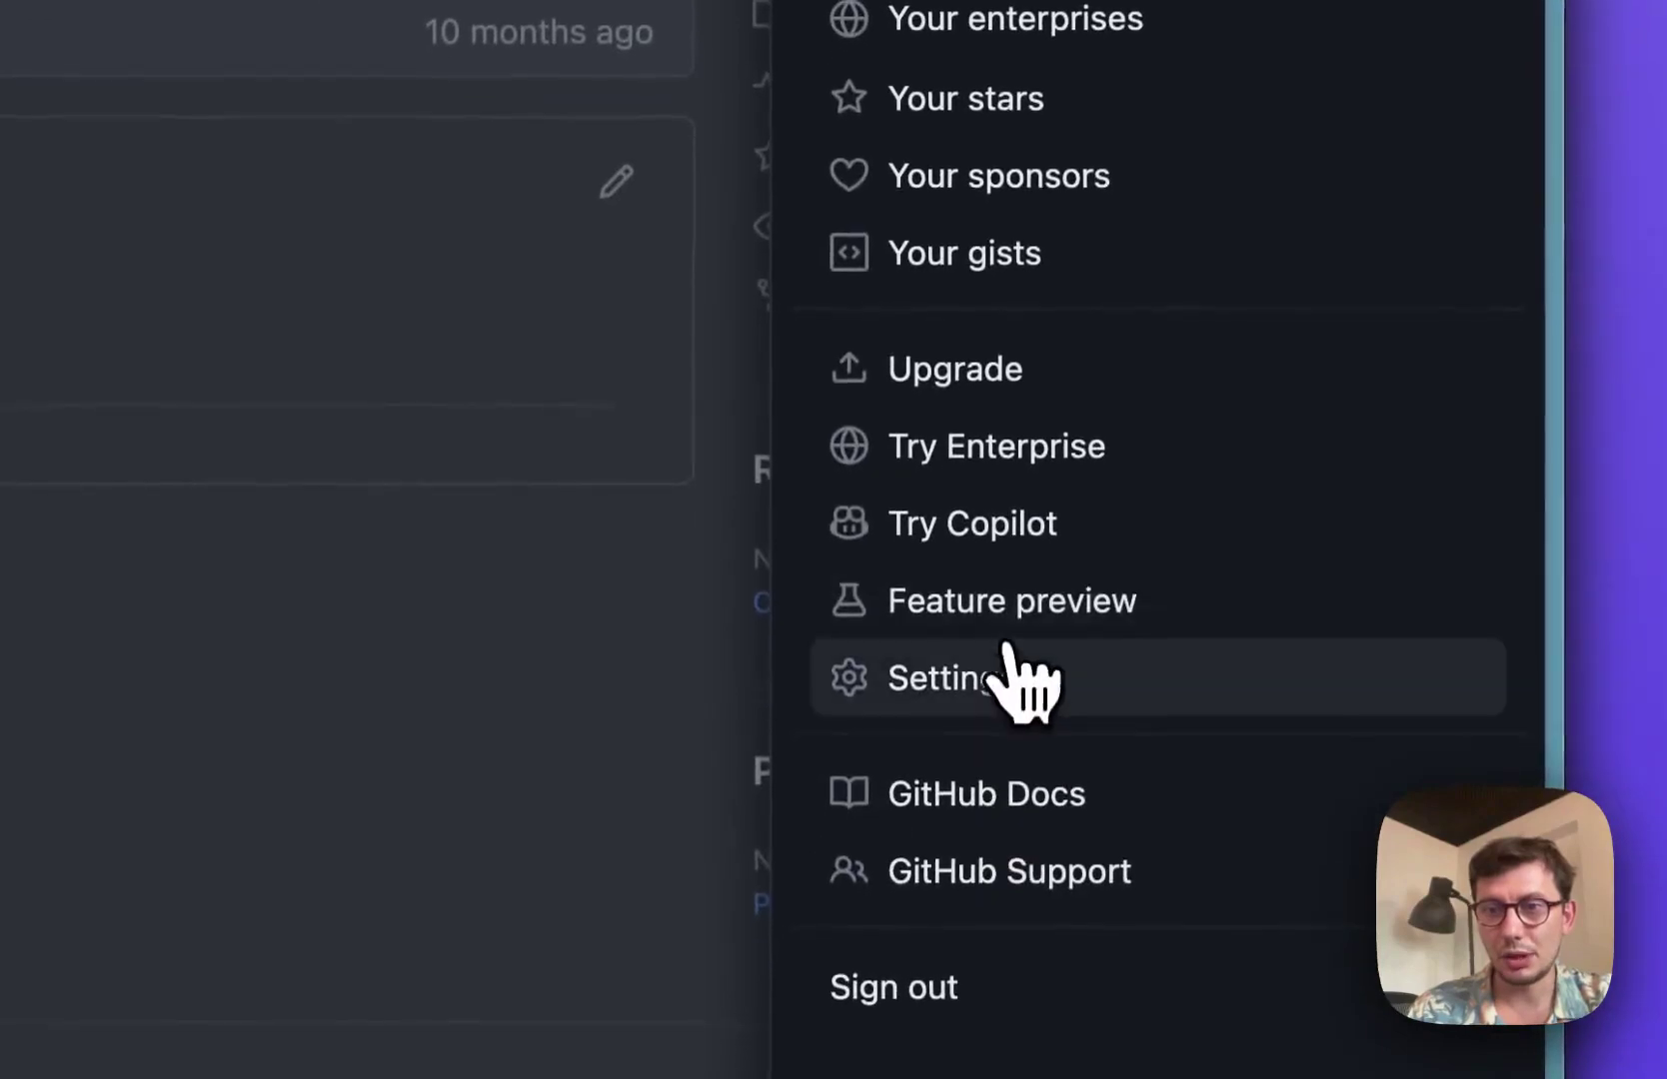
left_click(950, 1031)
scroll(329, 570, "down", 10)
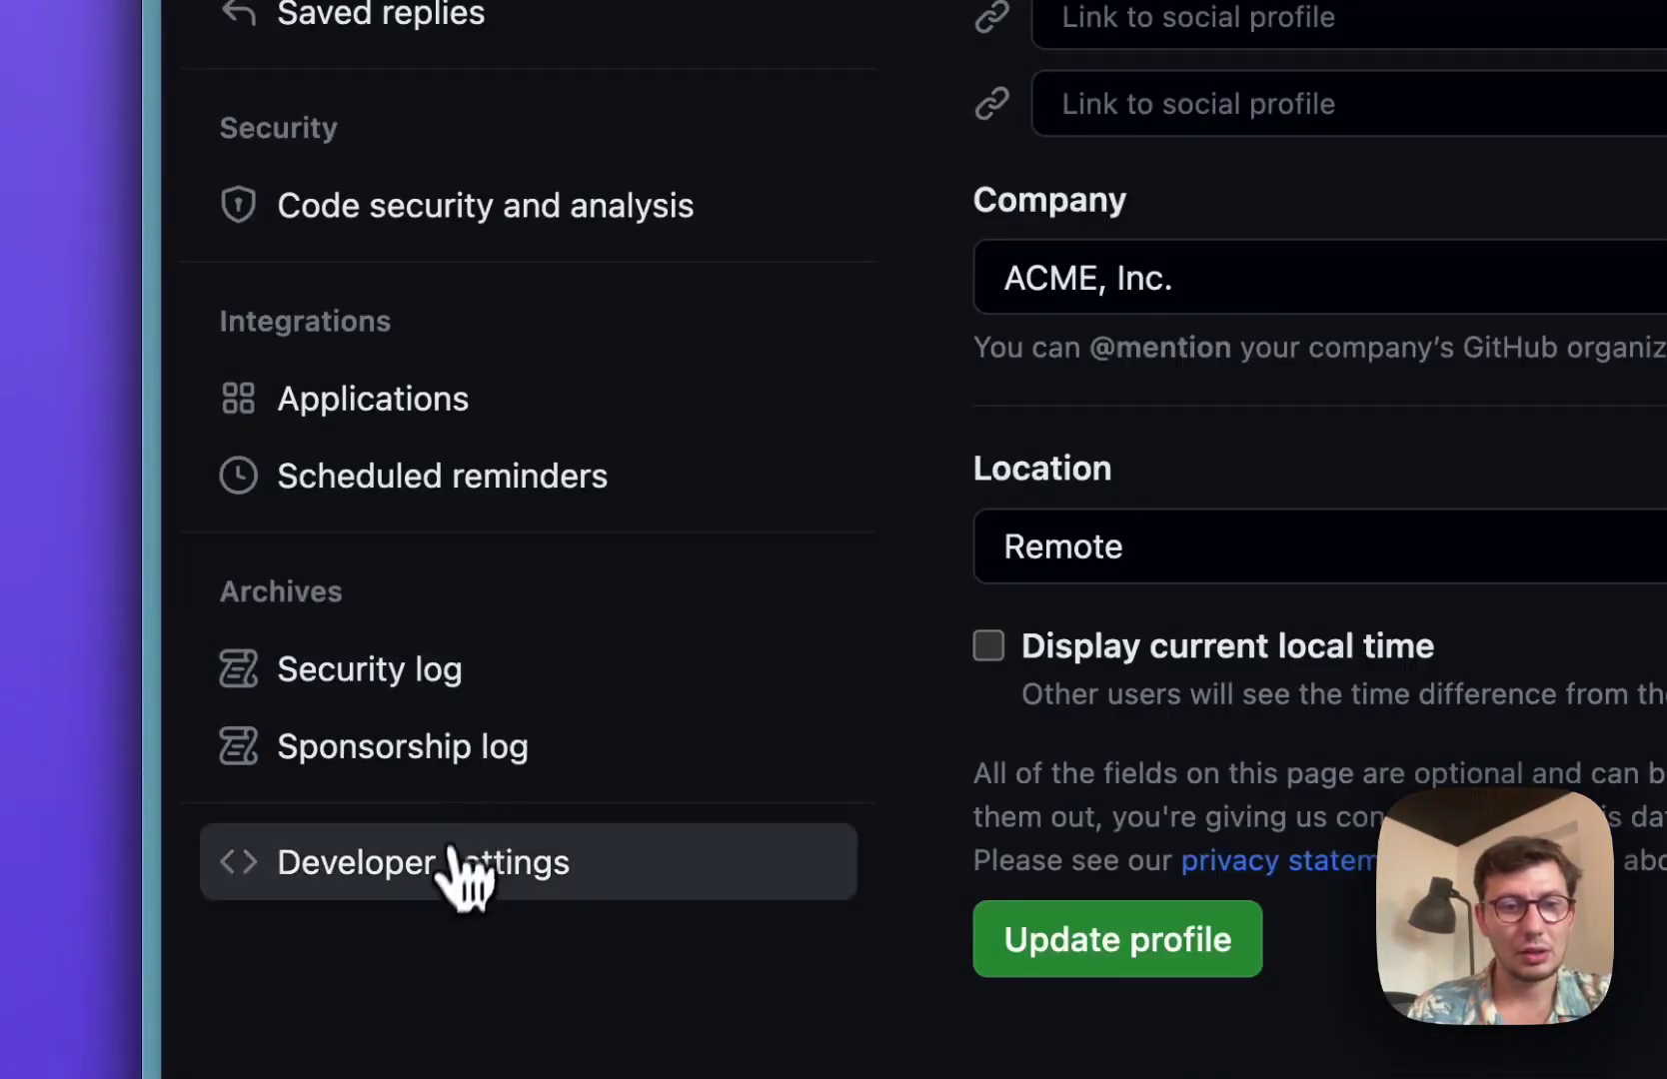
left_click(452, 860)
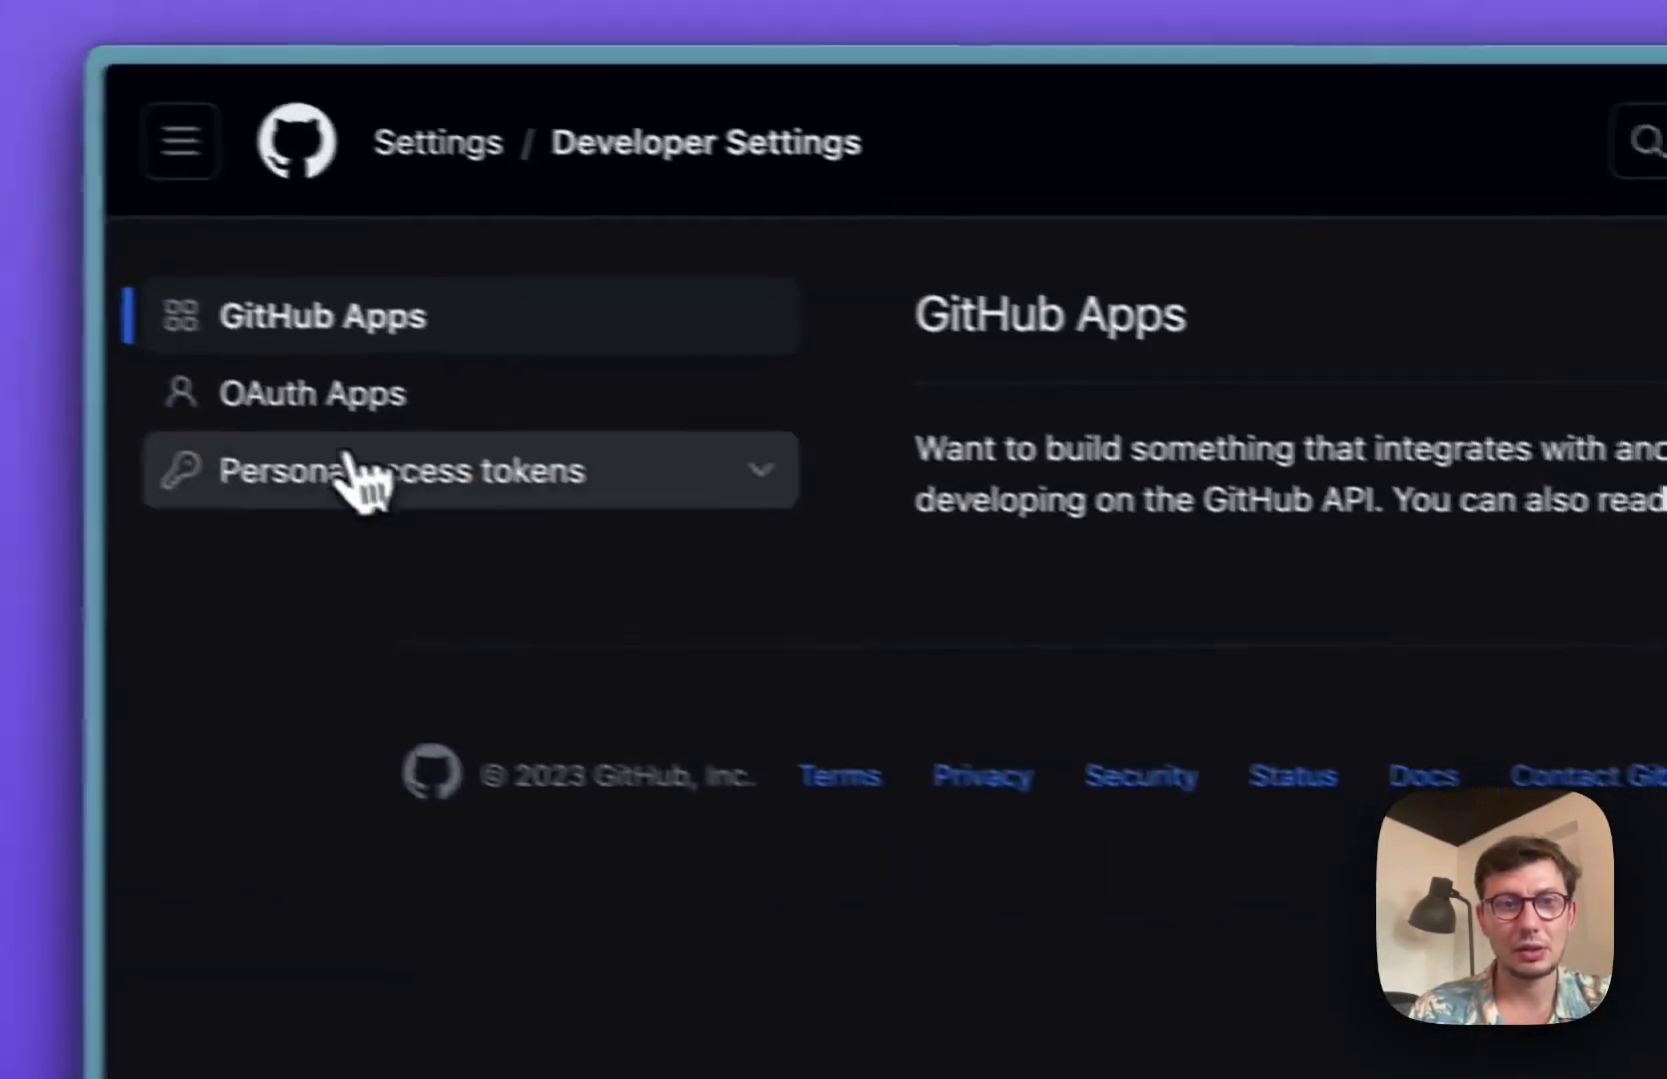
left_click(361, 476)
left_click(480, 644)
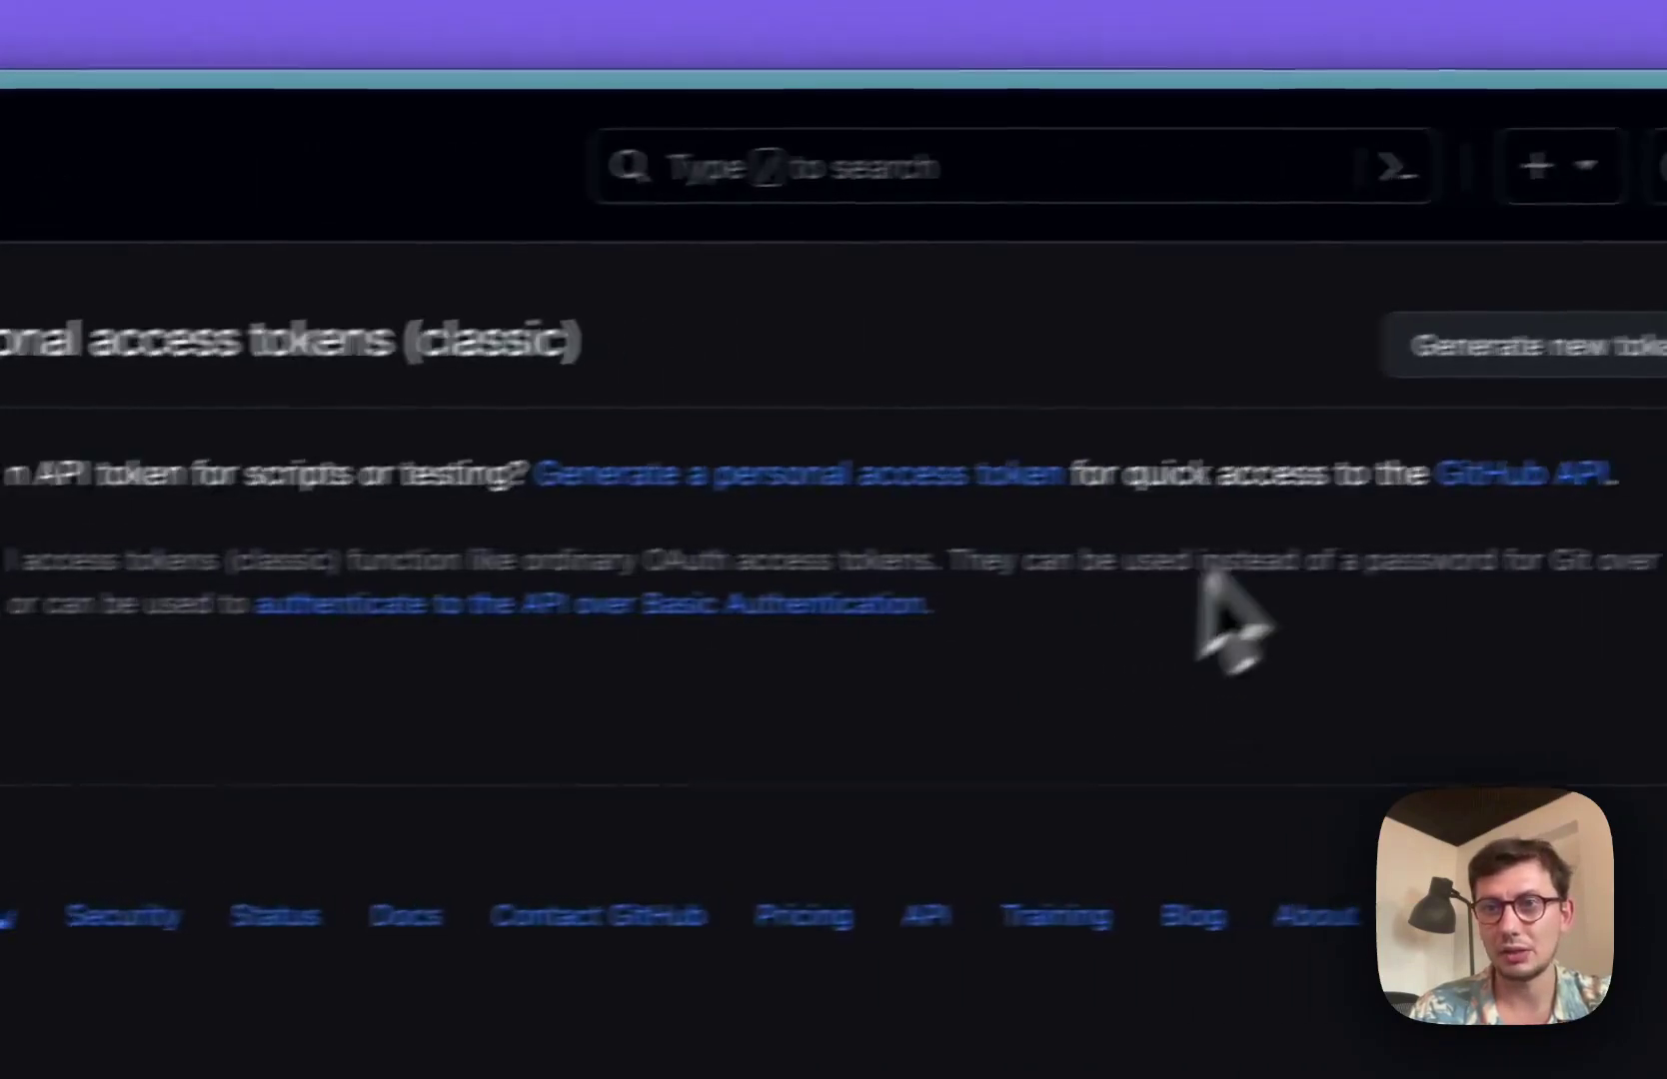
left_click(1198, 428)
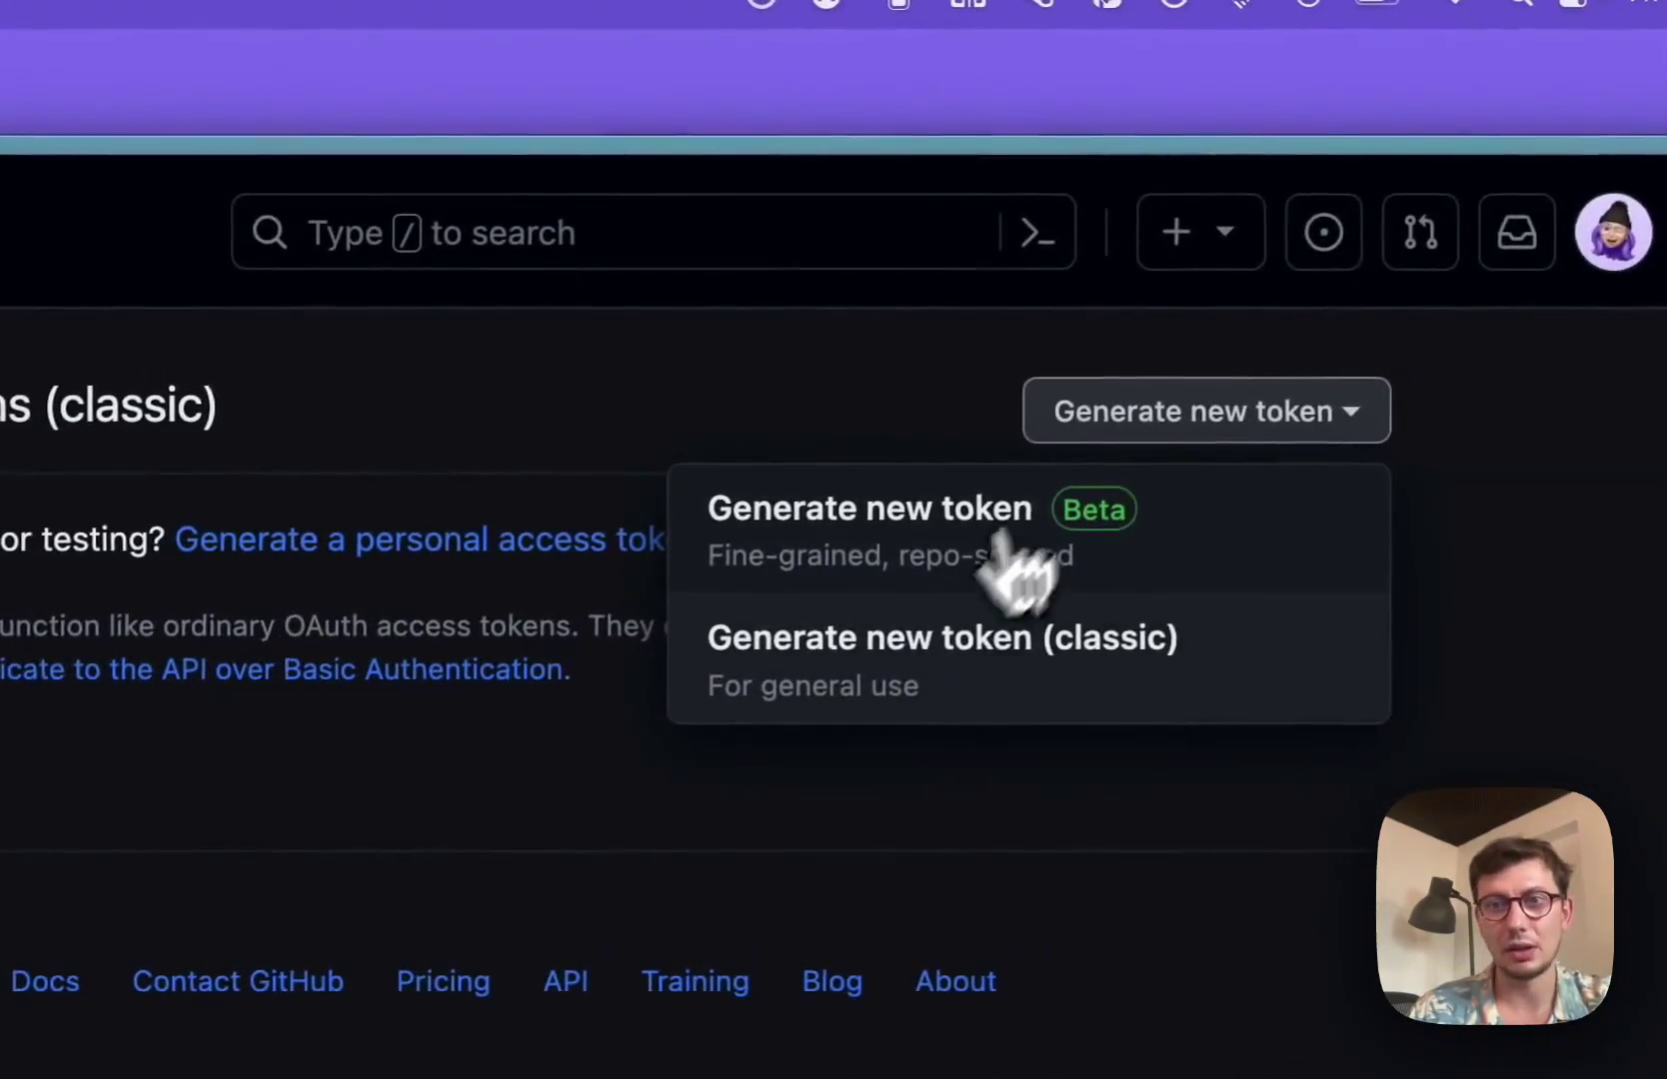
left_click(896, 652)
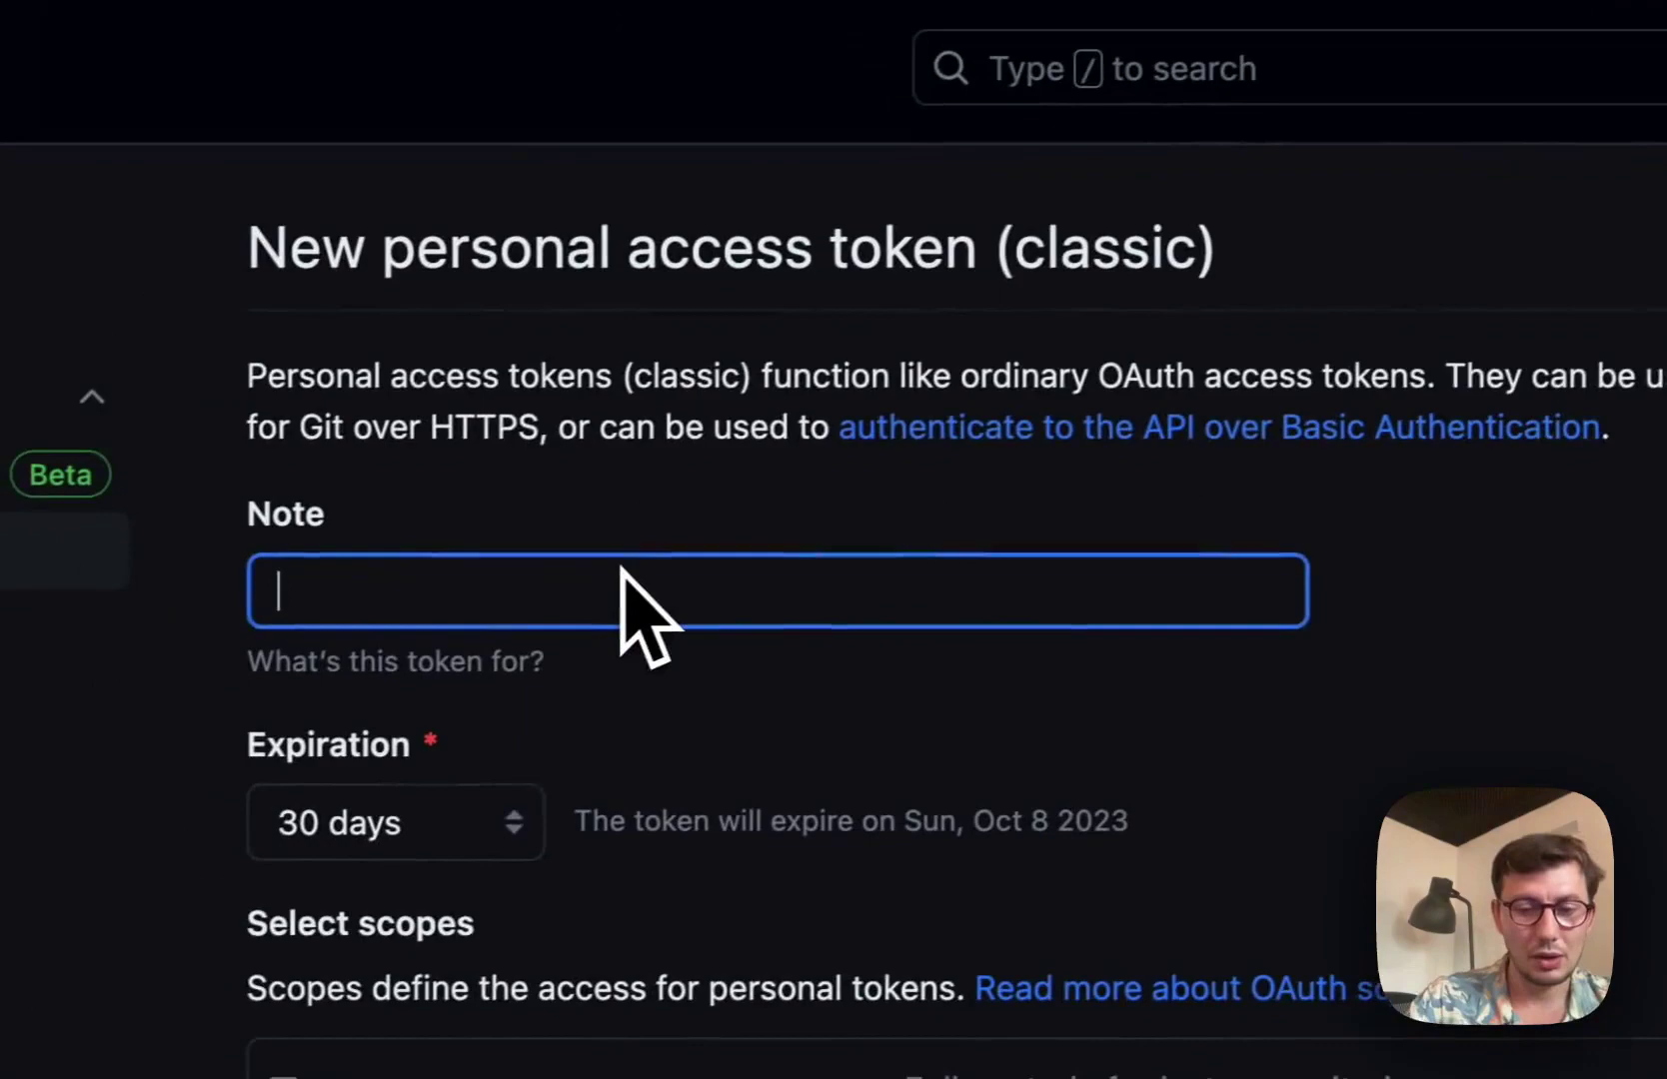
- Note the token 'Tokens Studio', grant full repo scope, generate it and copy it
type("Tokens Studio")
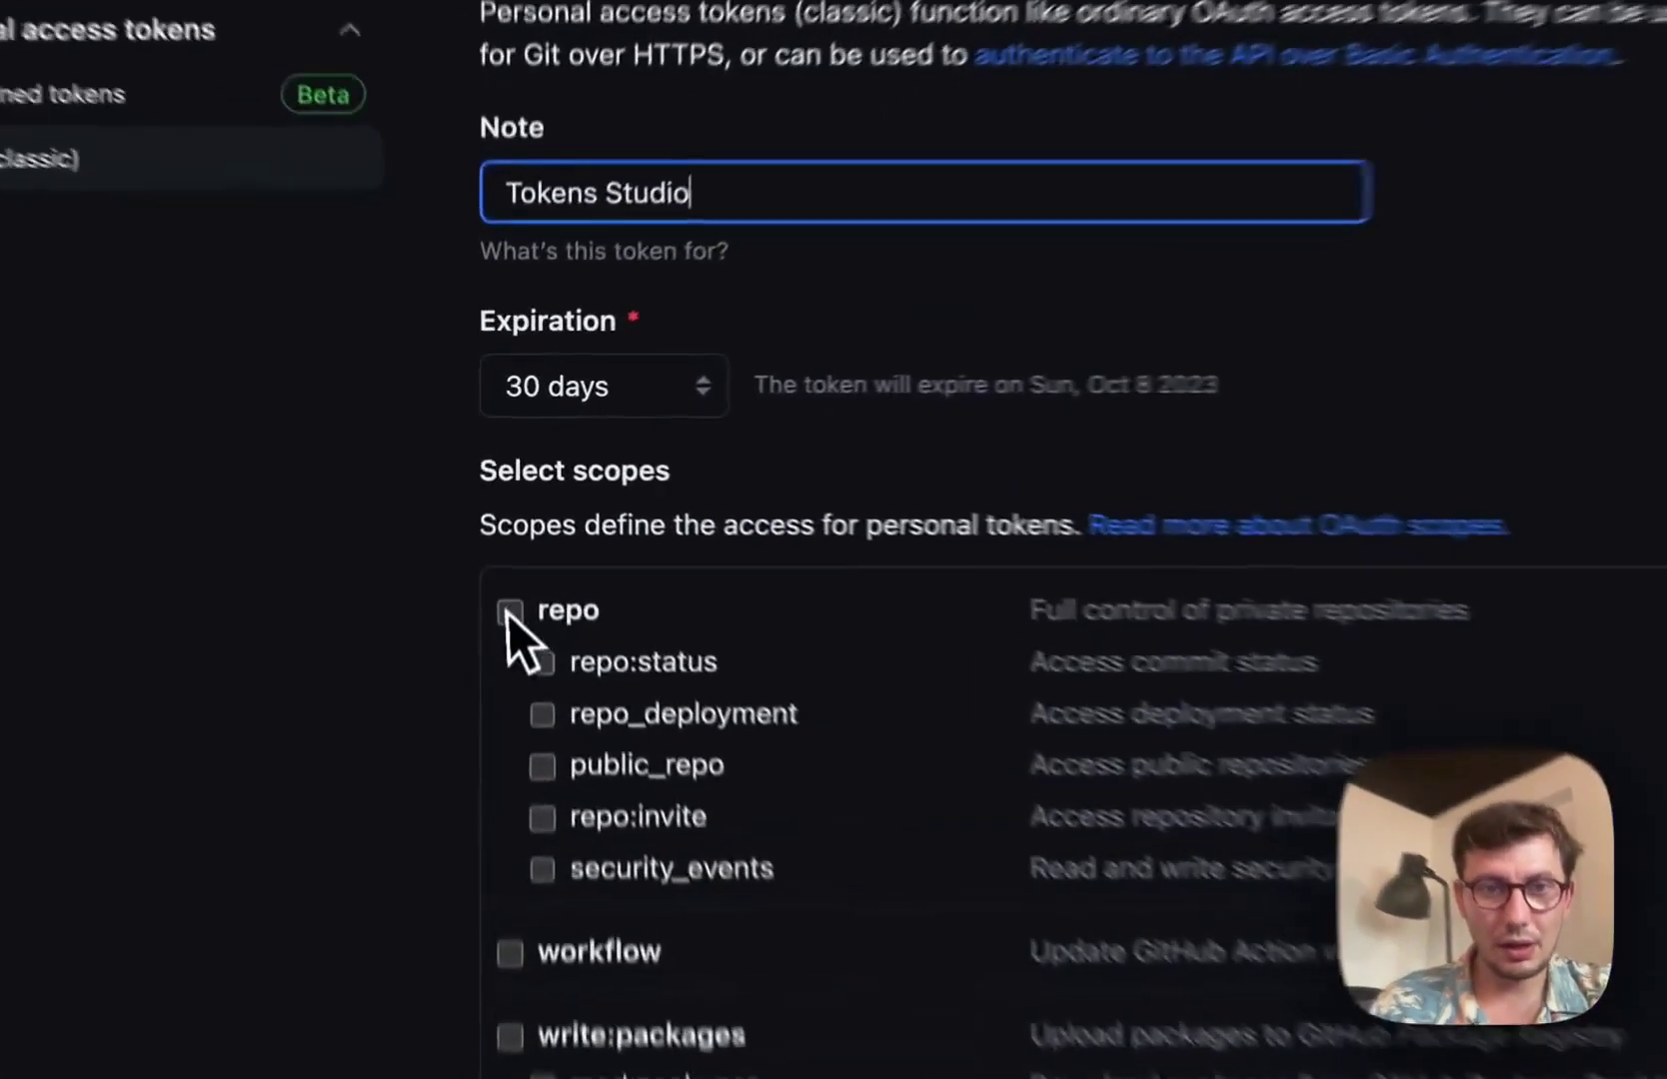
left_click(516, 649)
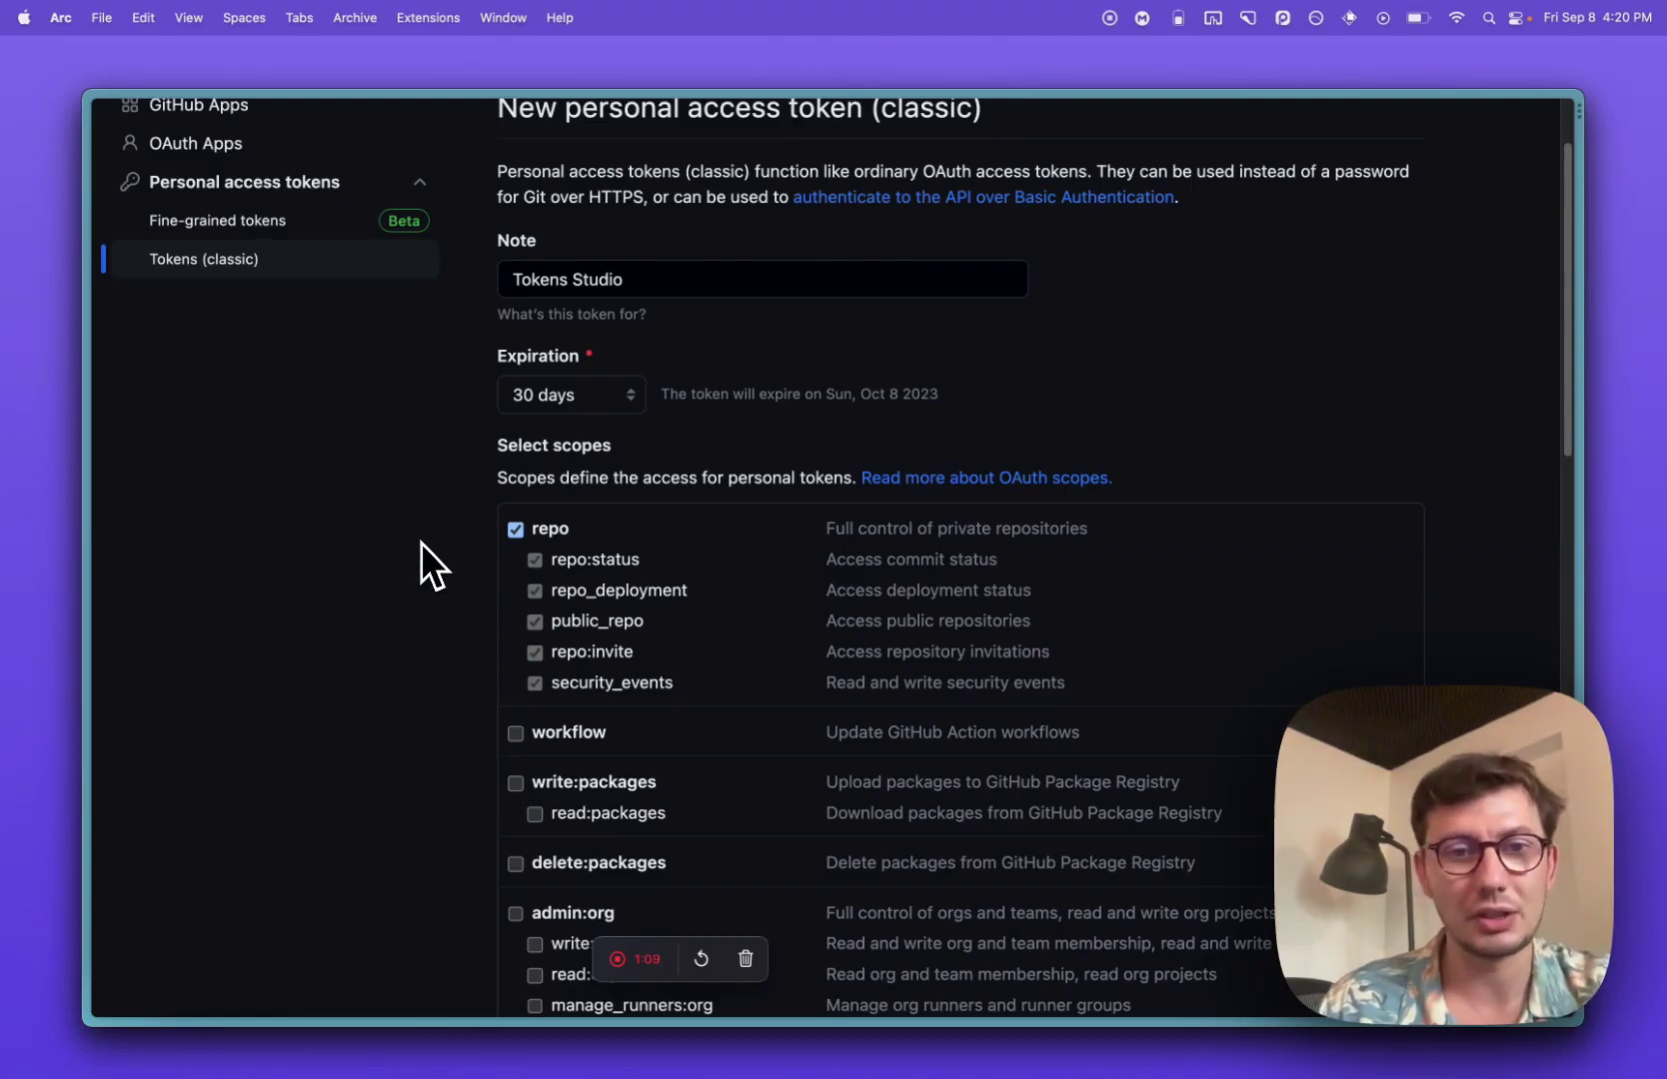
scroll(421, 543, "down", 15)
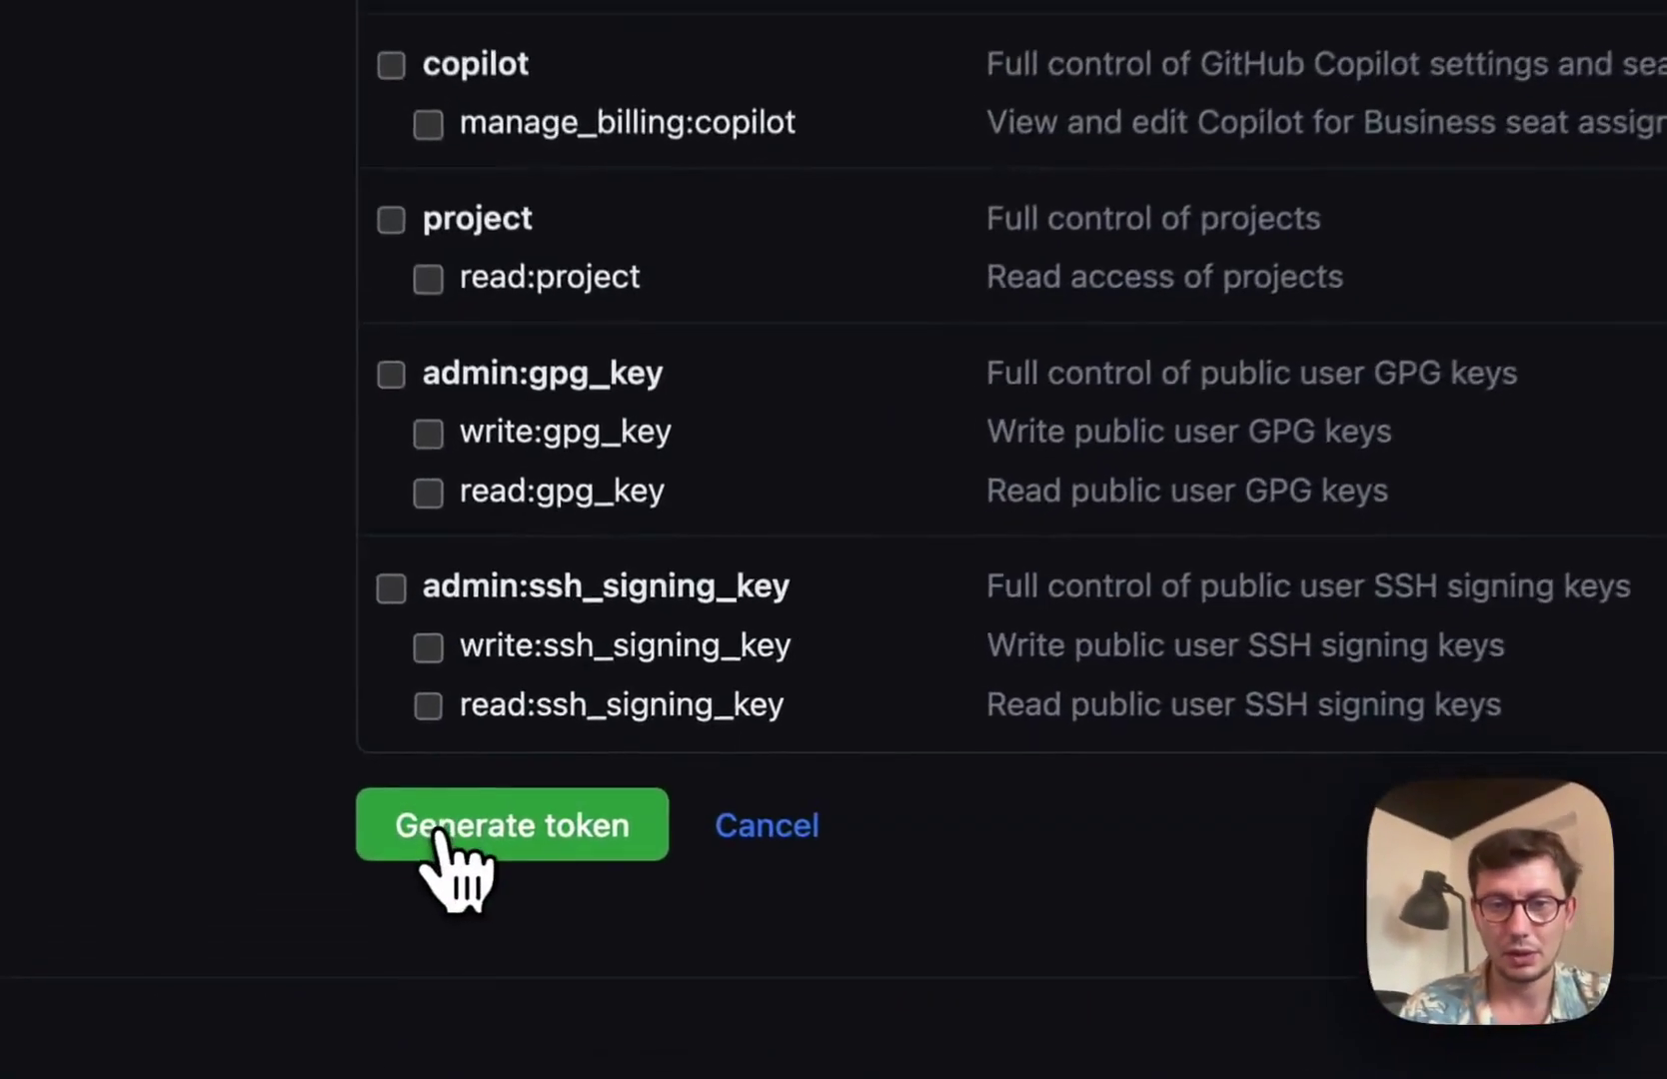
left_click(440, 834)
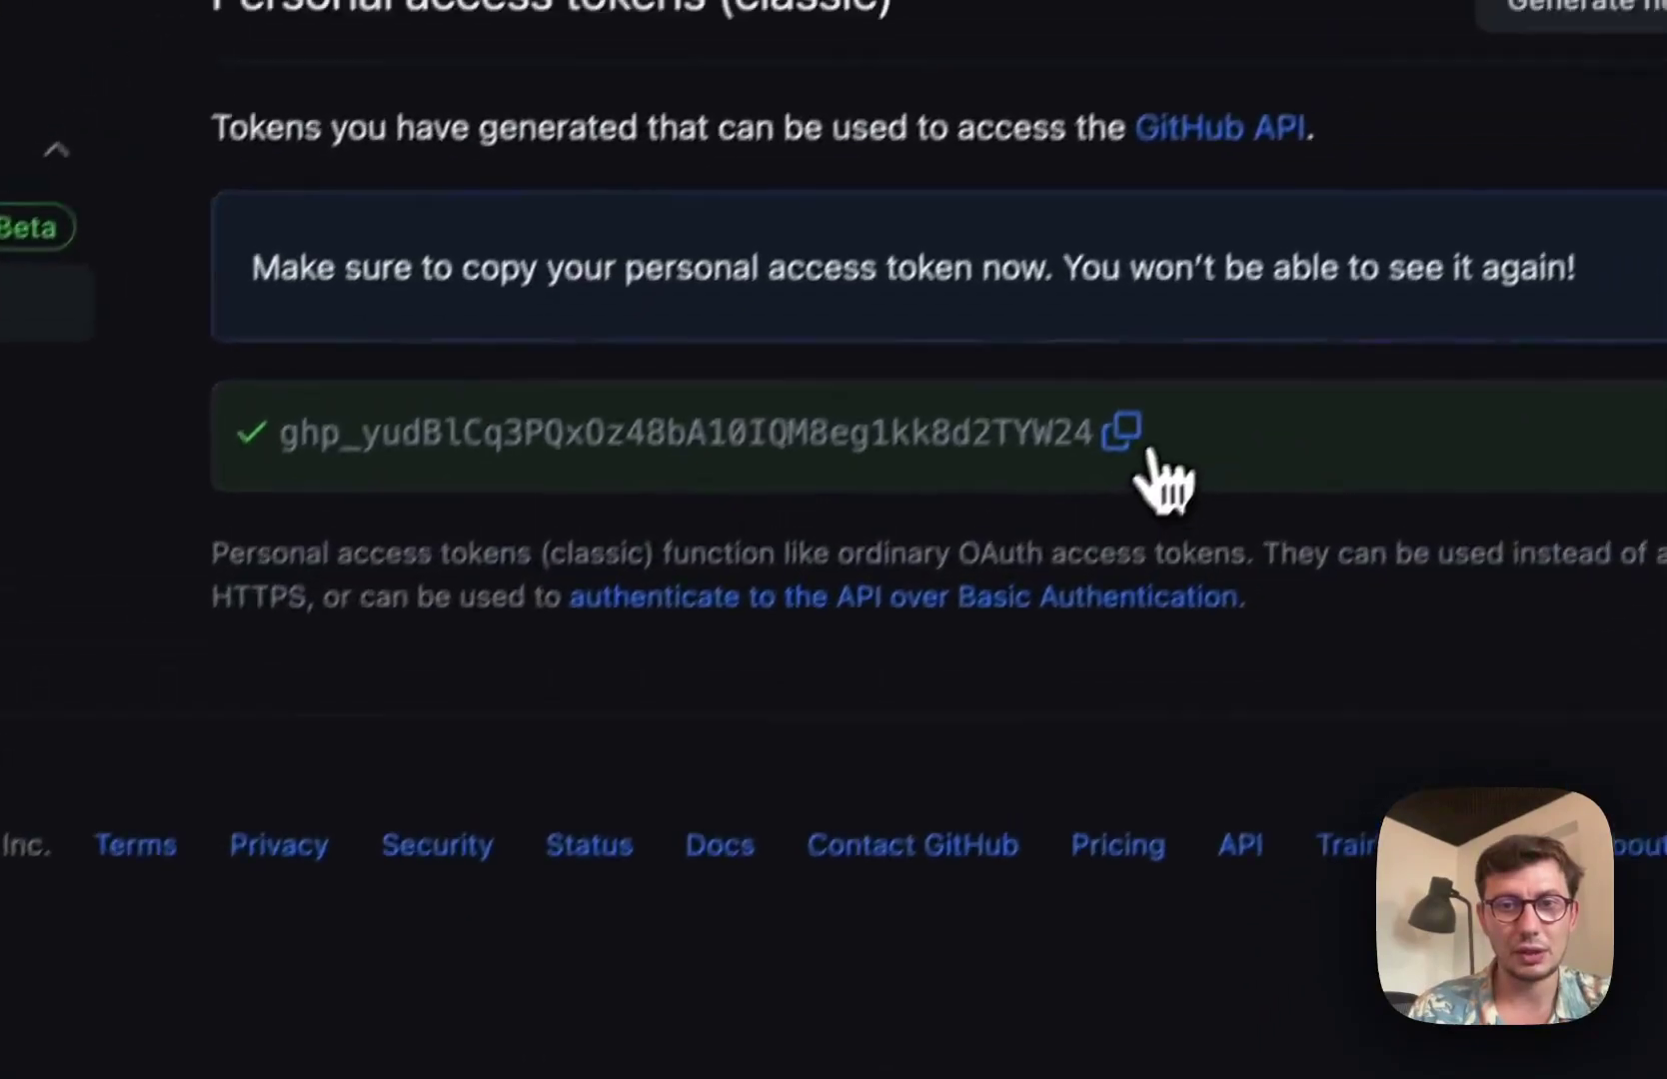
left_click(1254, 264)
- Paste the copied GitHub token into Tokens Studio's Personal Access Token field, then return to GitHub
key("alt+Tab")
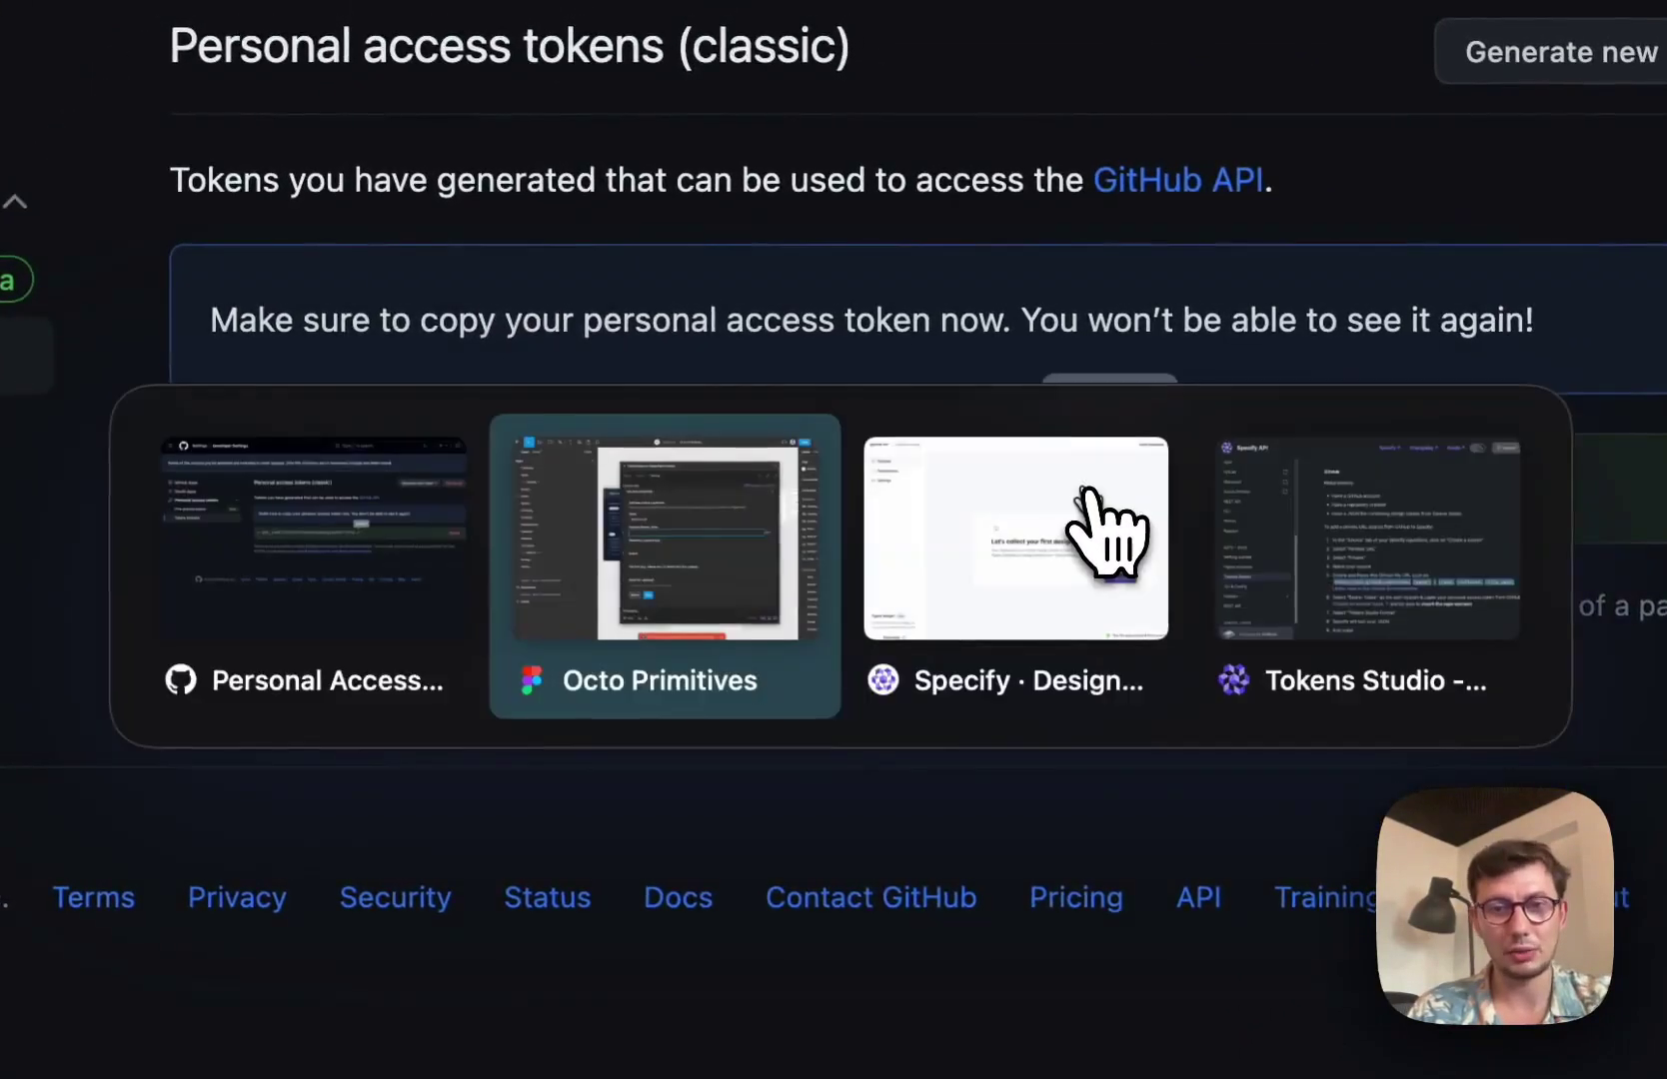
key("ctrl+v")
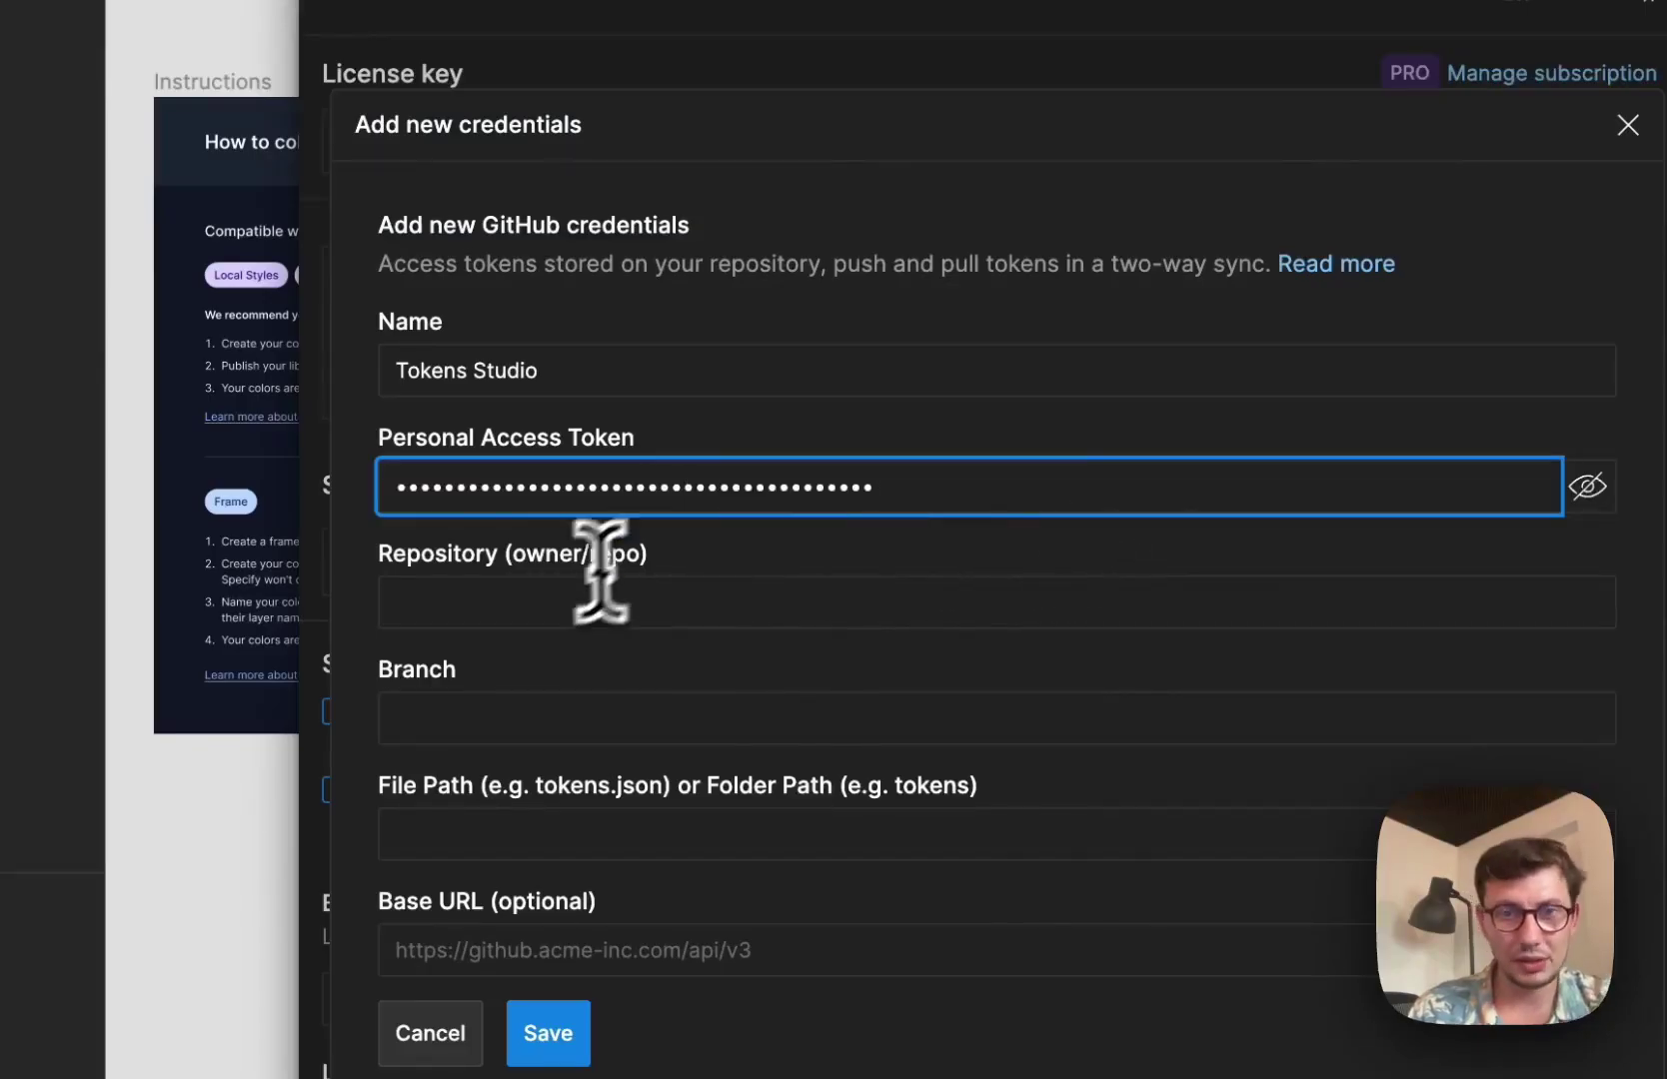
left_click(550, 604)
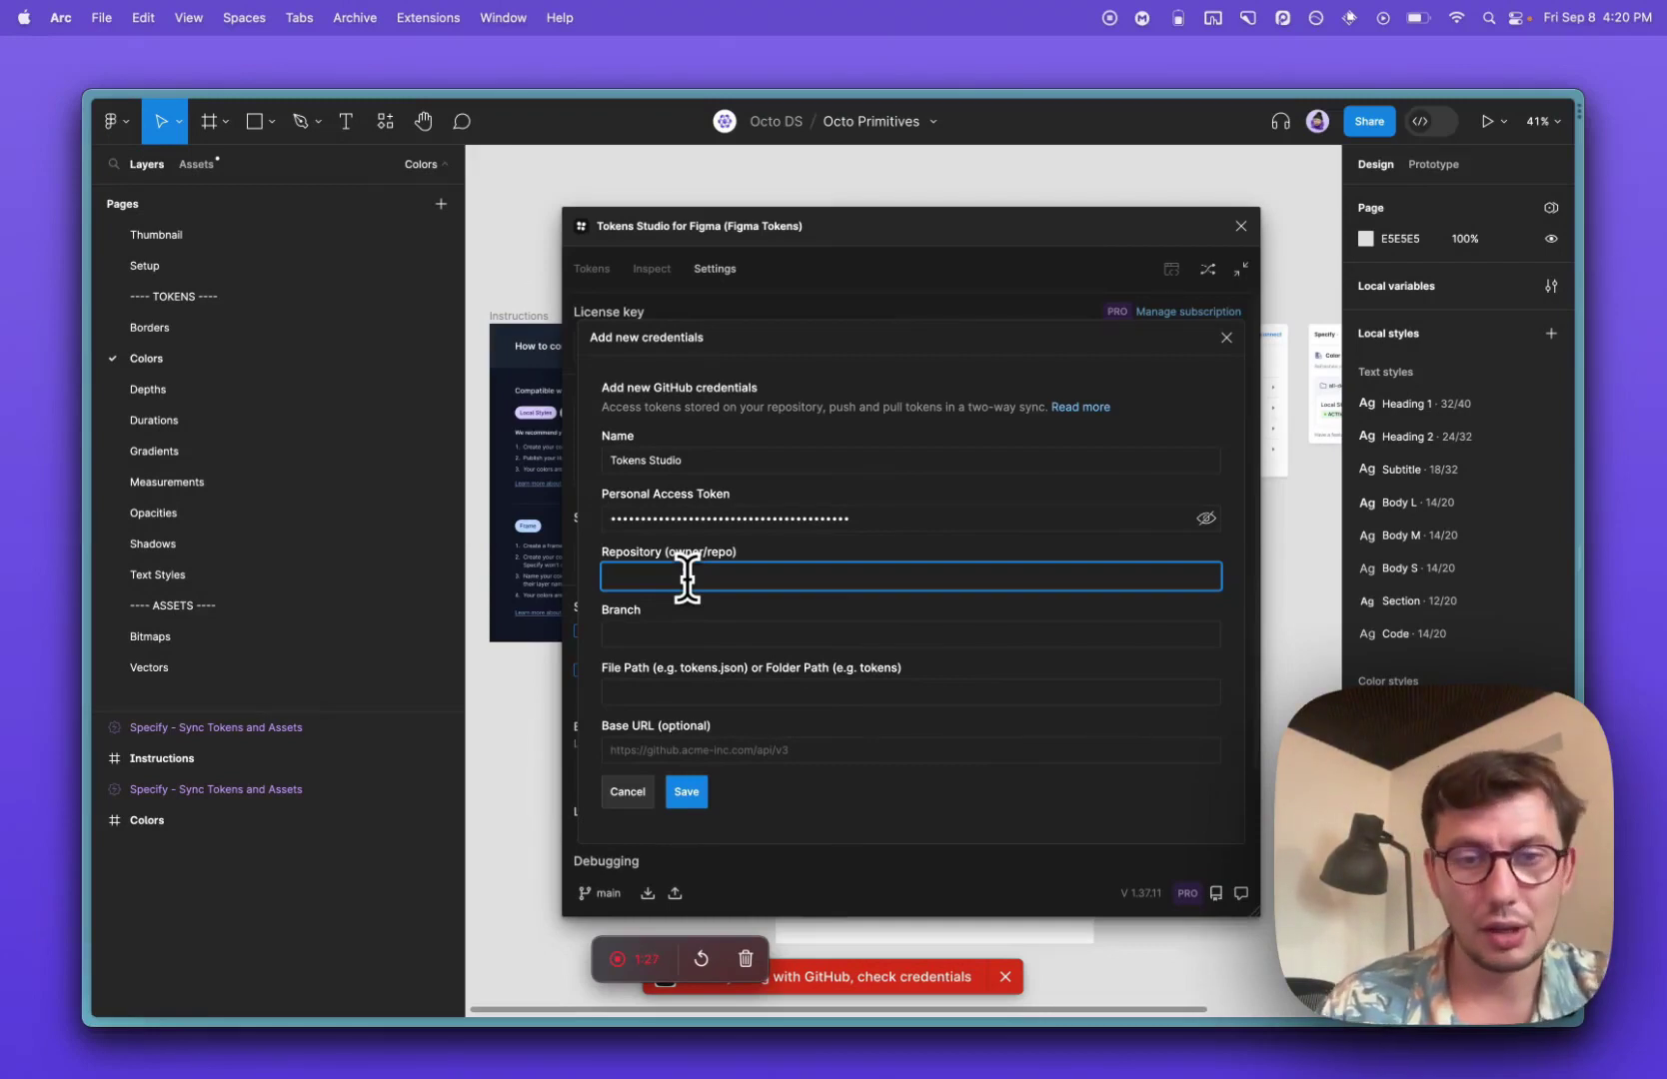
key("ctrl+Tab")
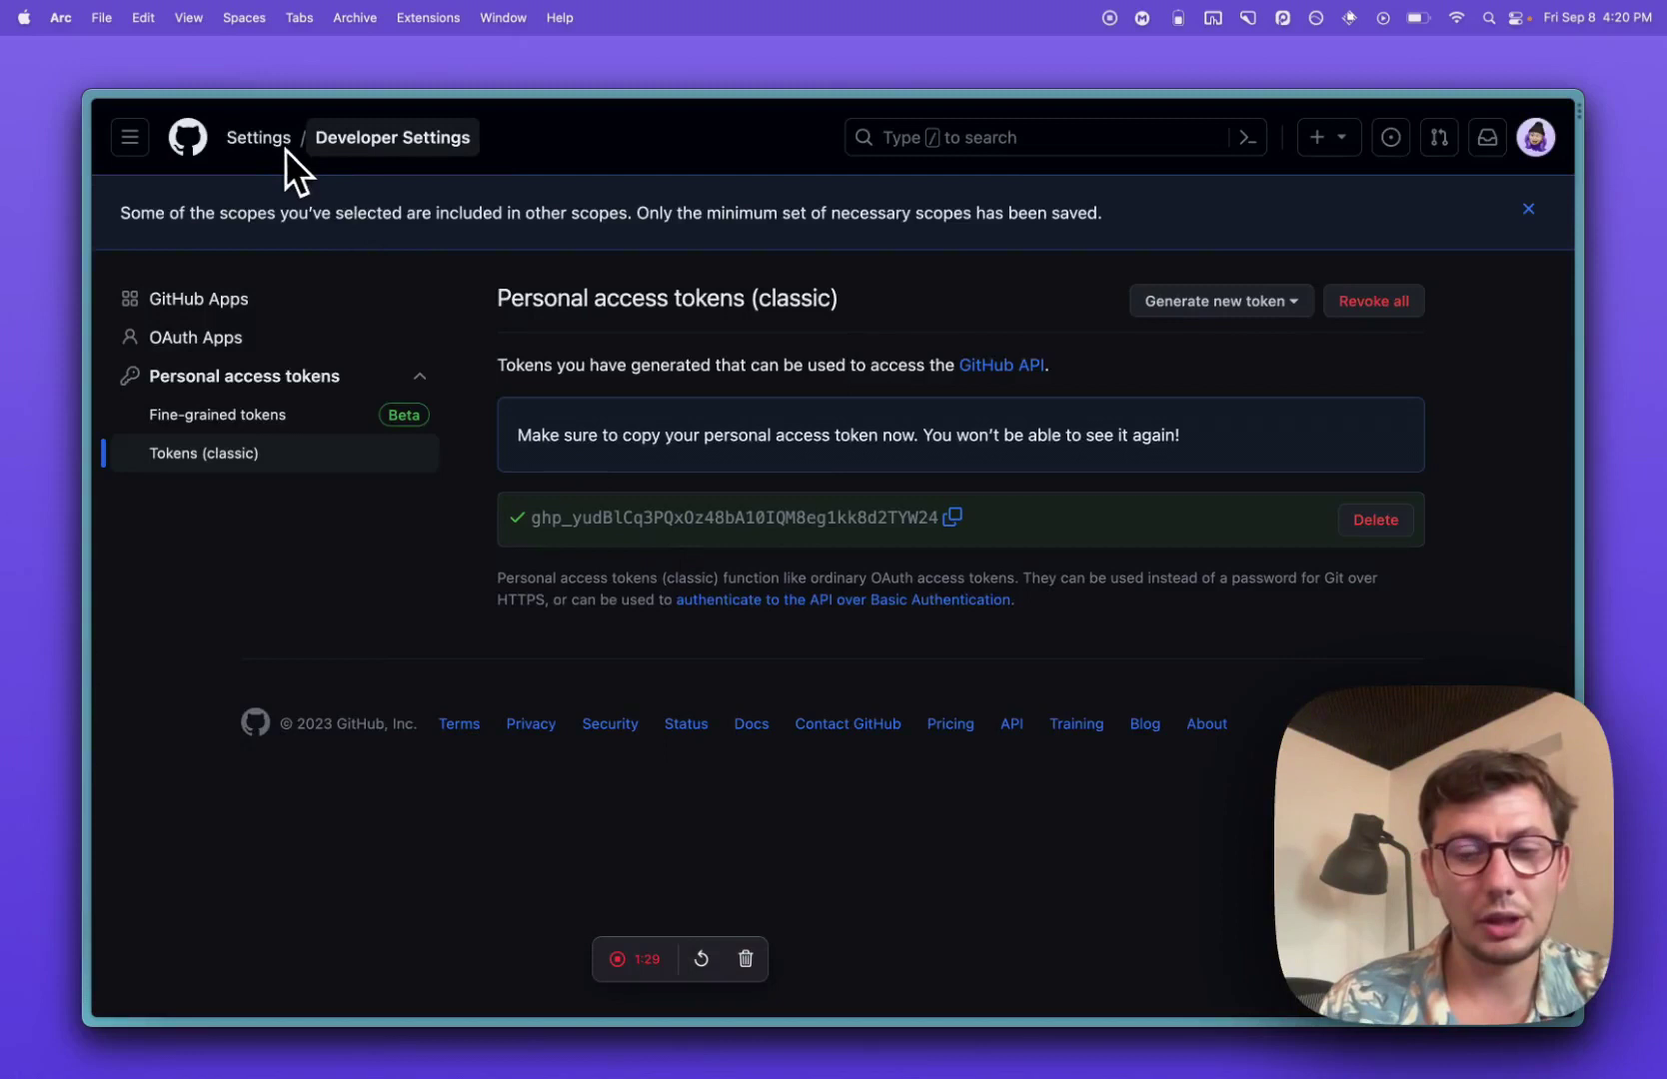
- Navigate via the address bar to the owner's design-system repository page
key("super+l")
key("Right")
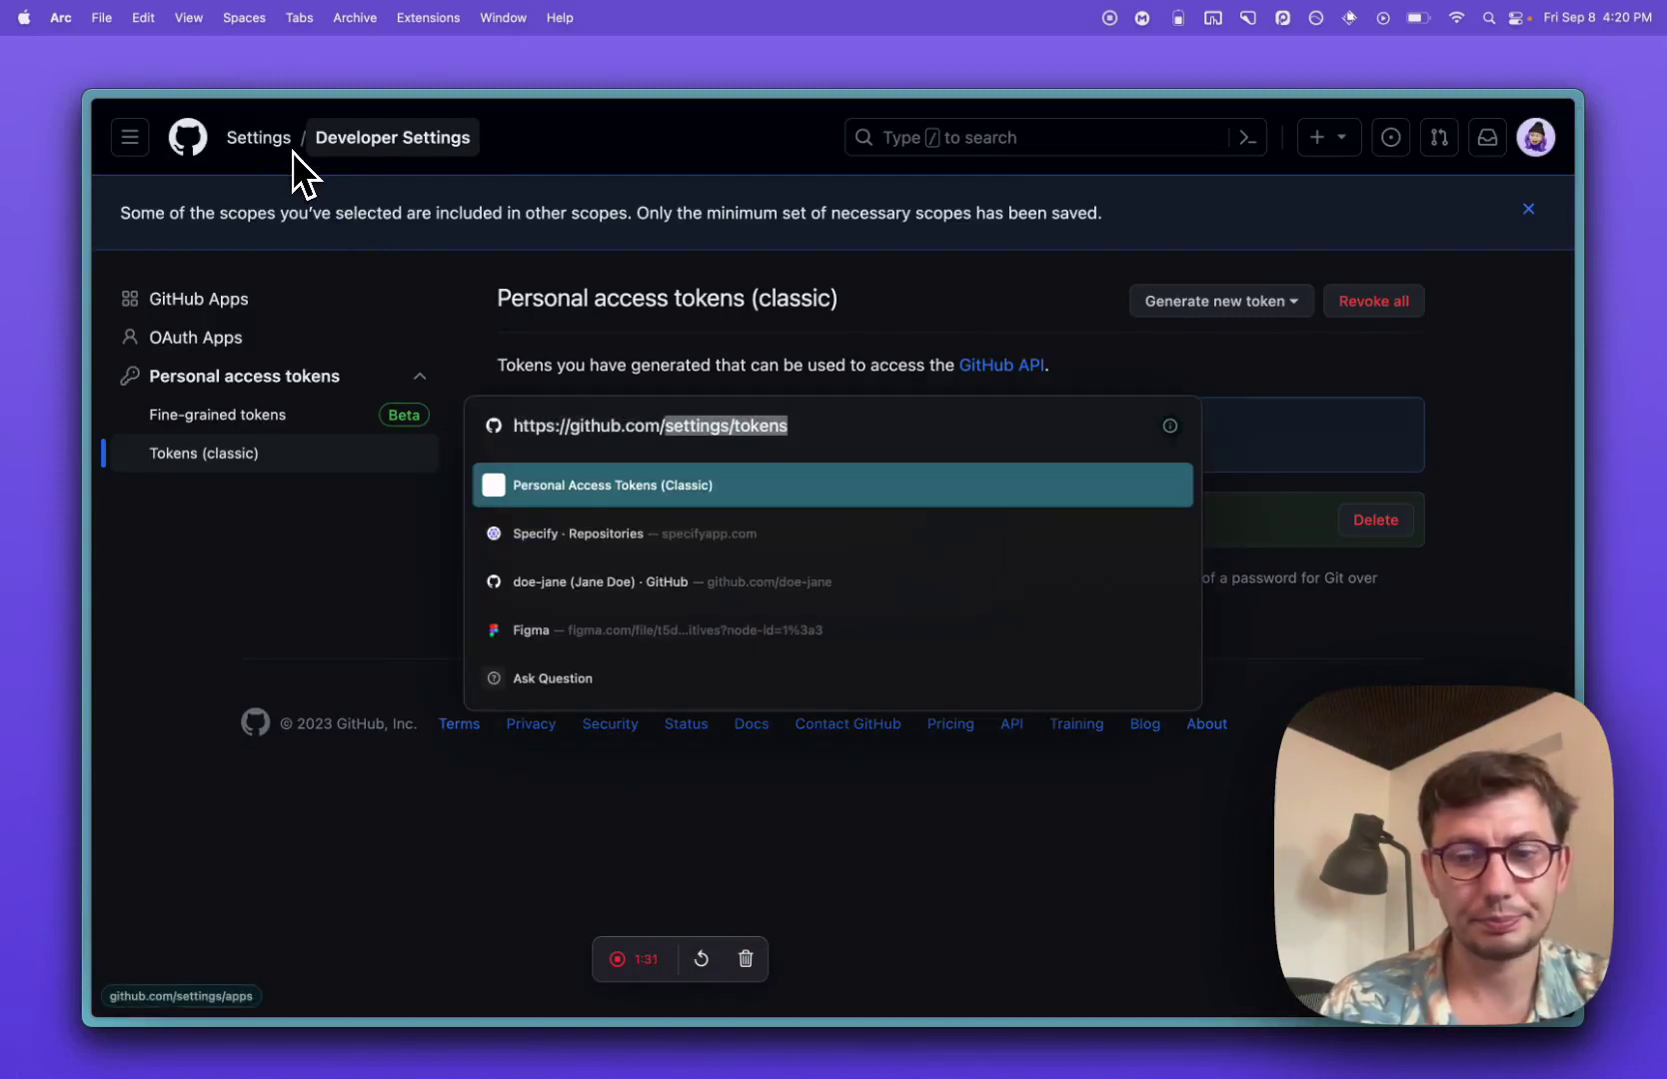
type("doe-")
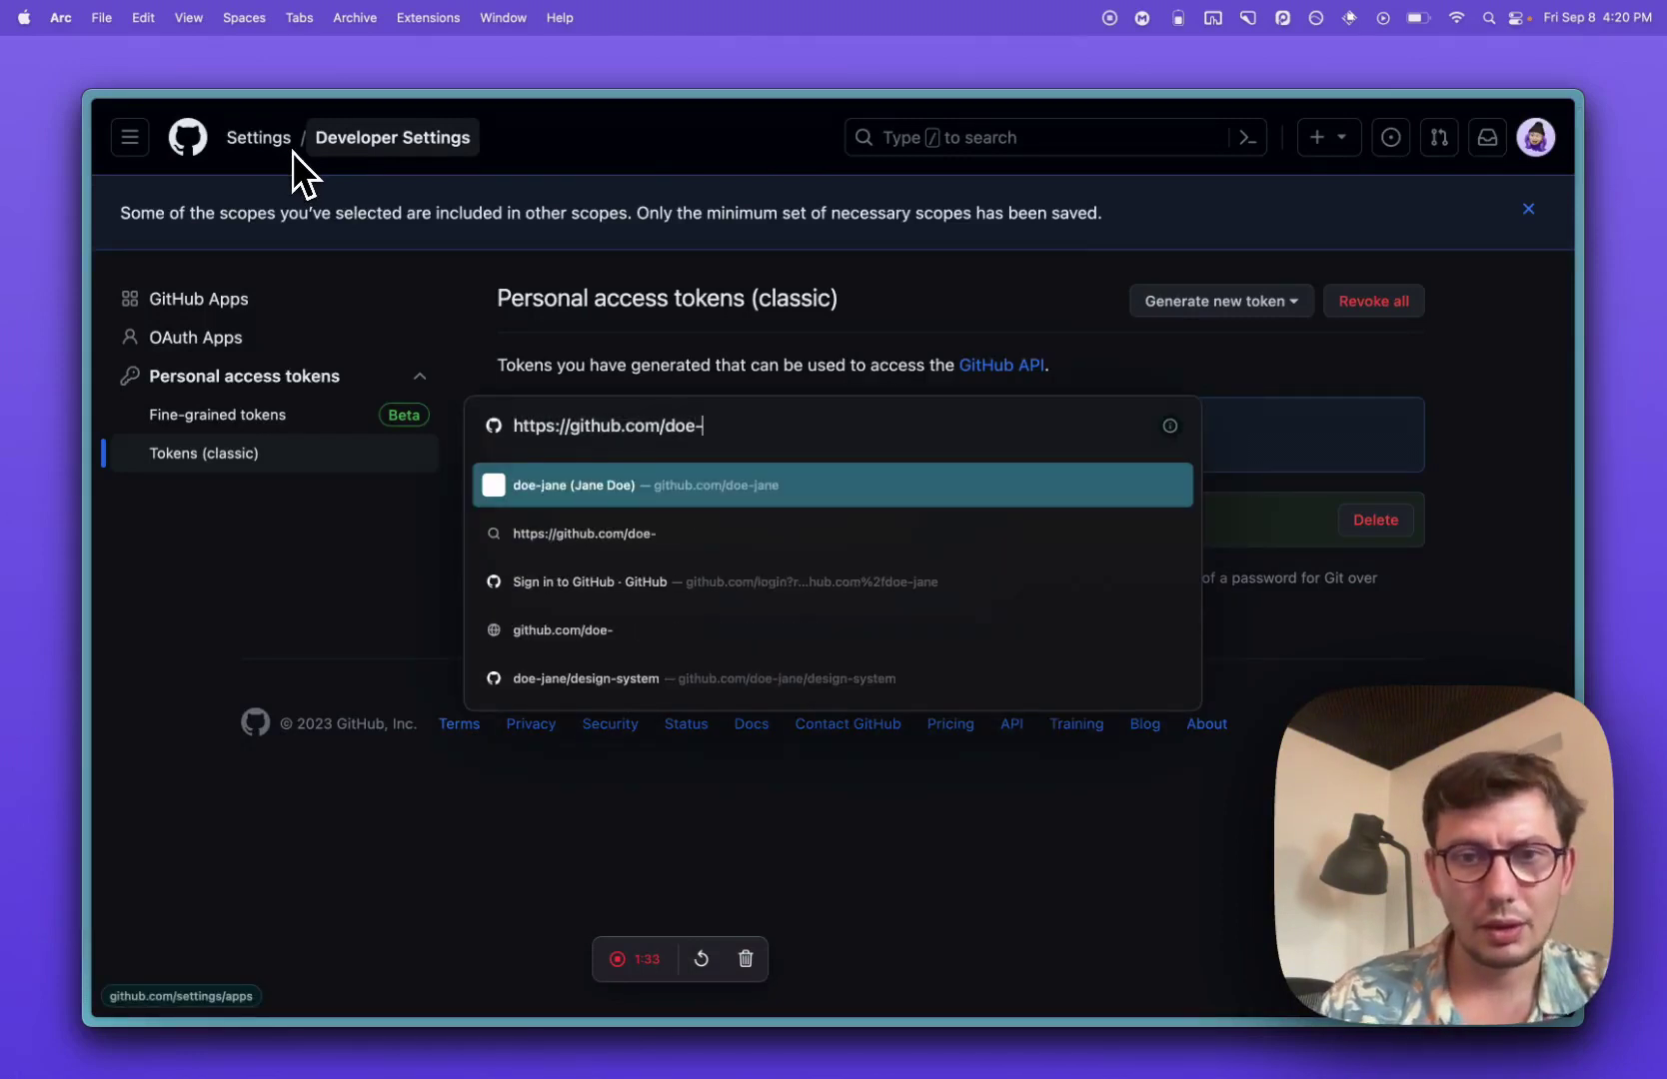
key("Down")
key("Down")
key("Down")
key("Down")
key("Return")
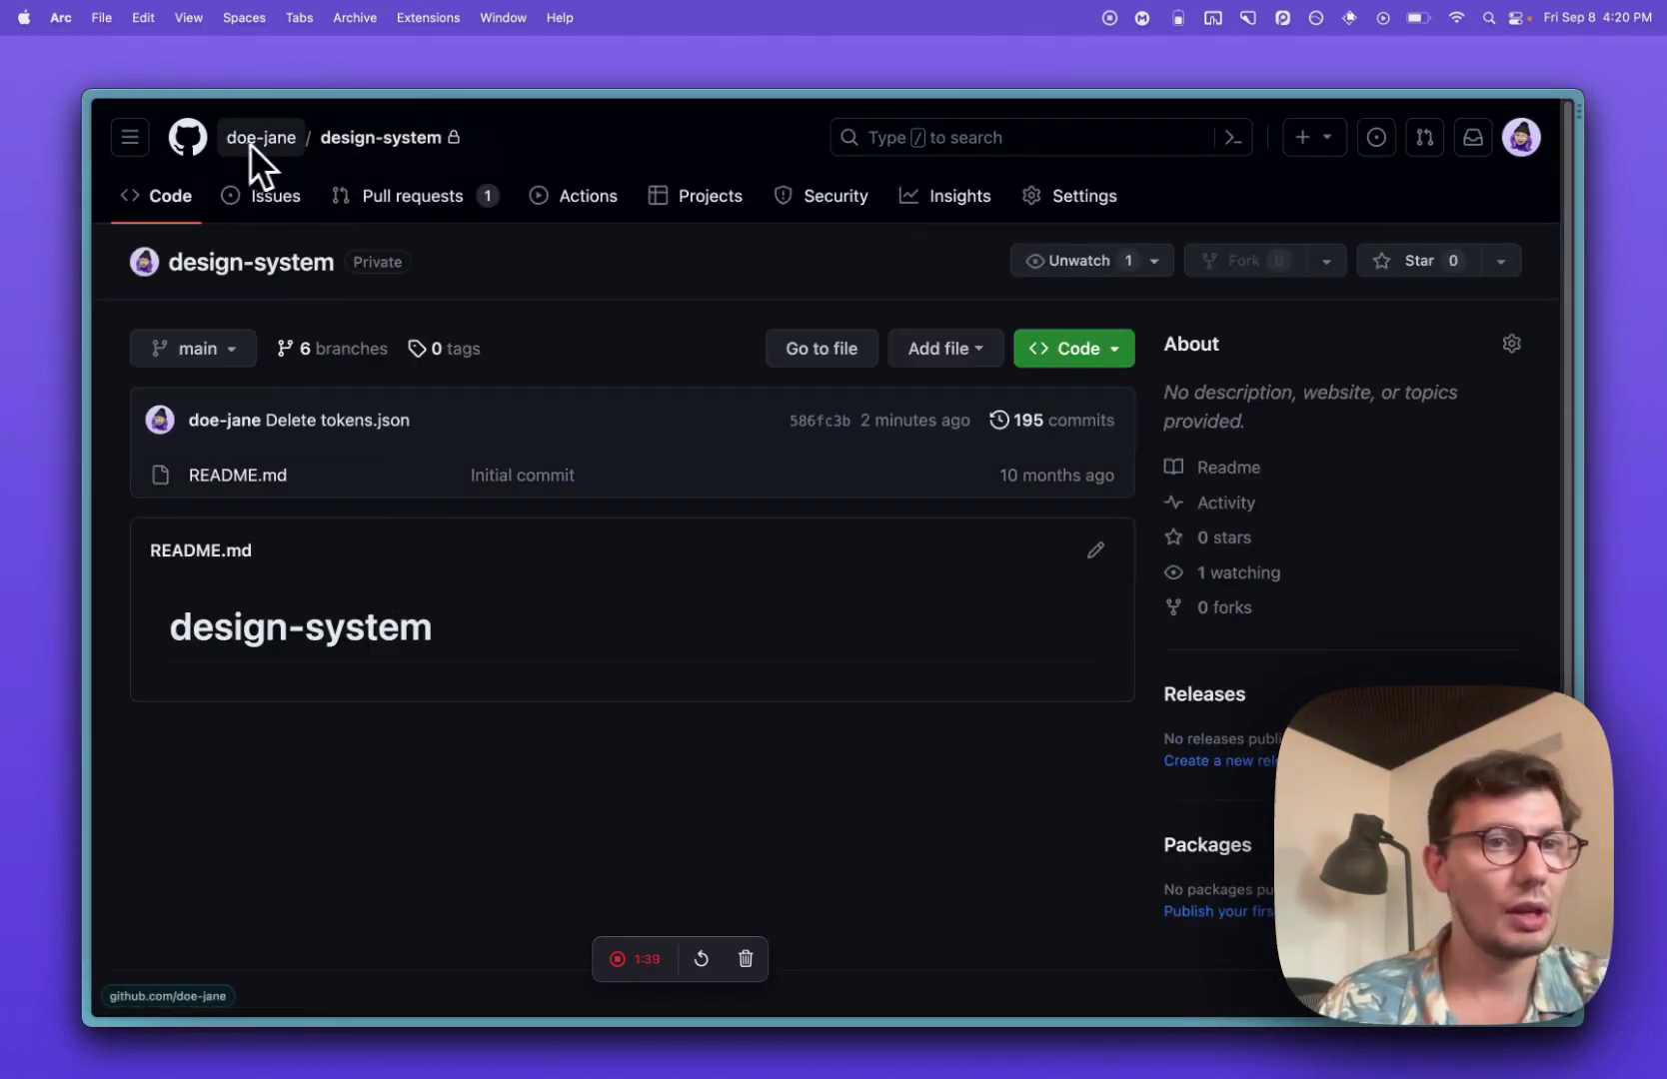
mouse_move(243, 142)
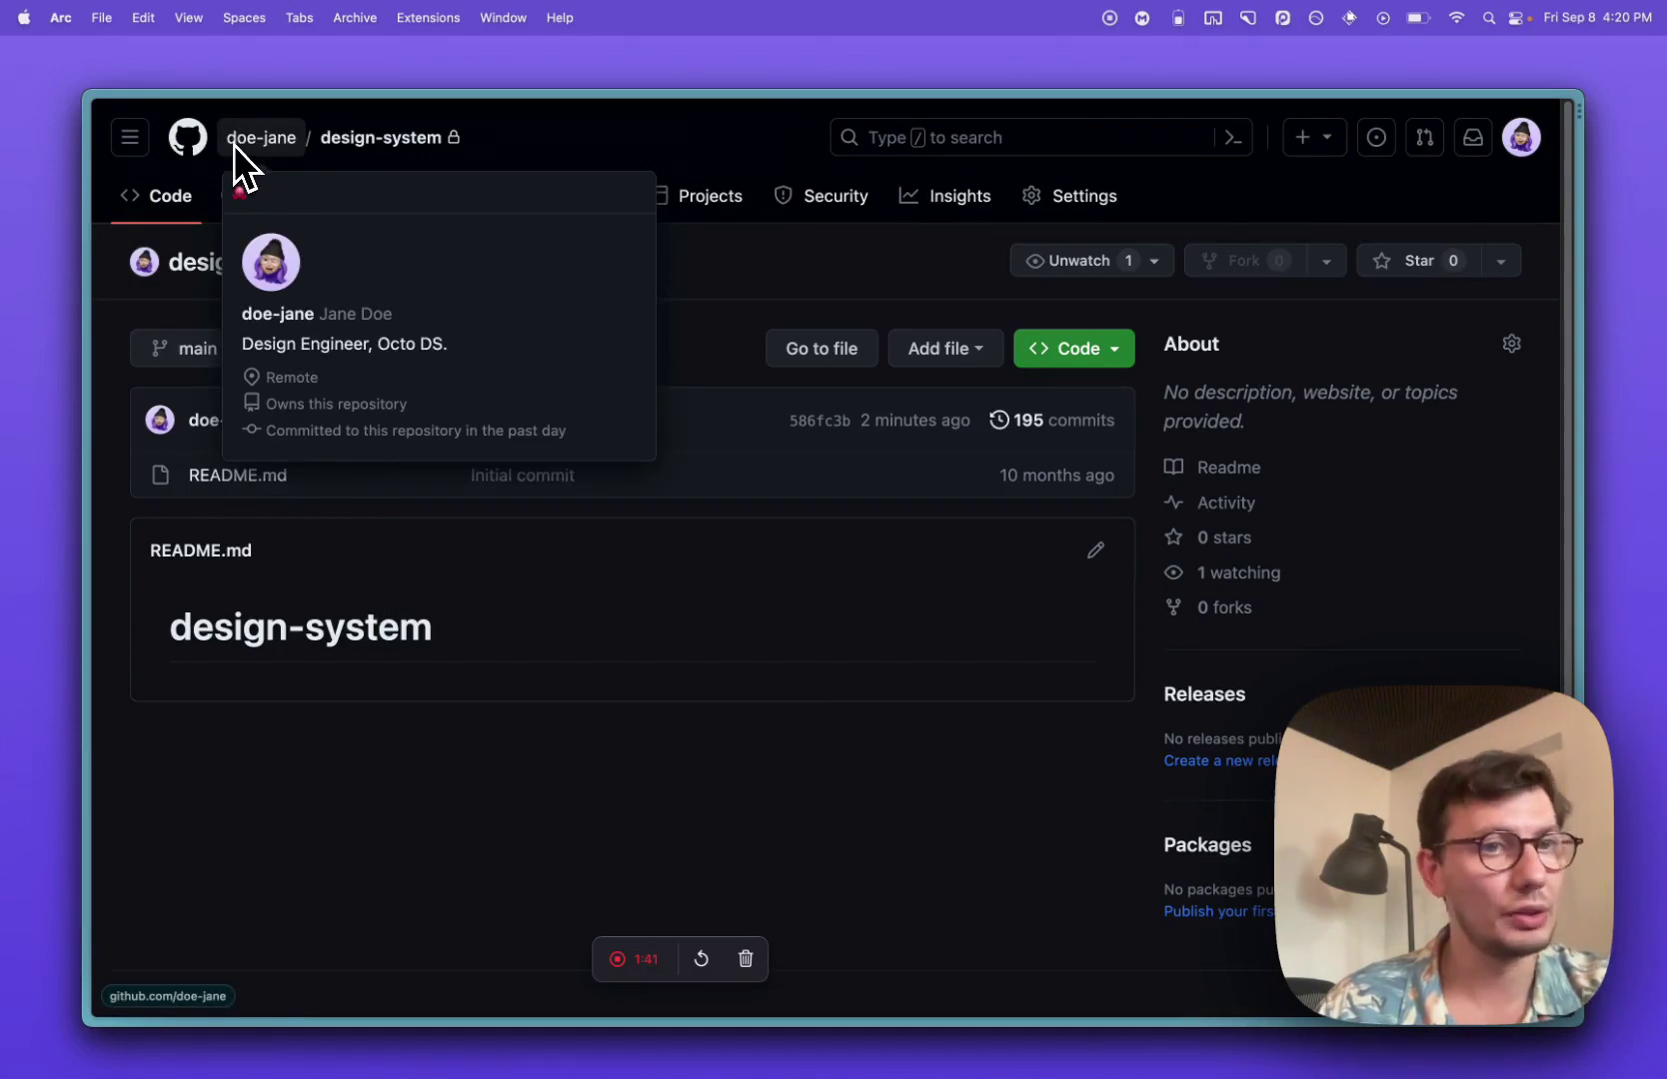
- Enter the design-system repository, branch main and file path tokens.json, then save the credentials
key("ctrl+Tab")
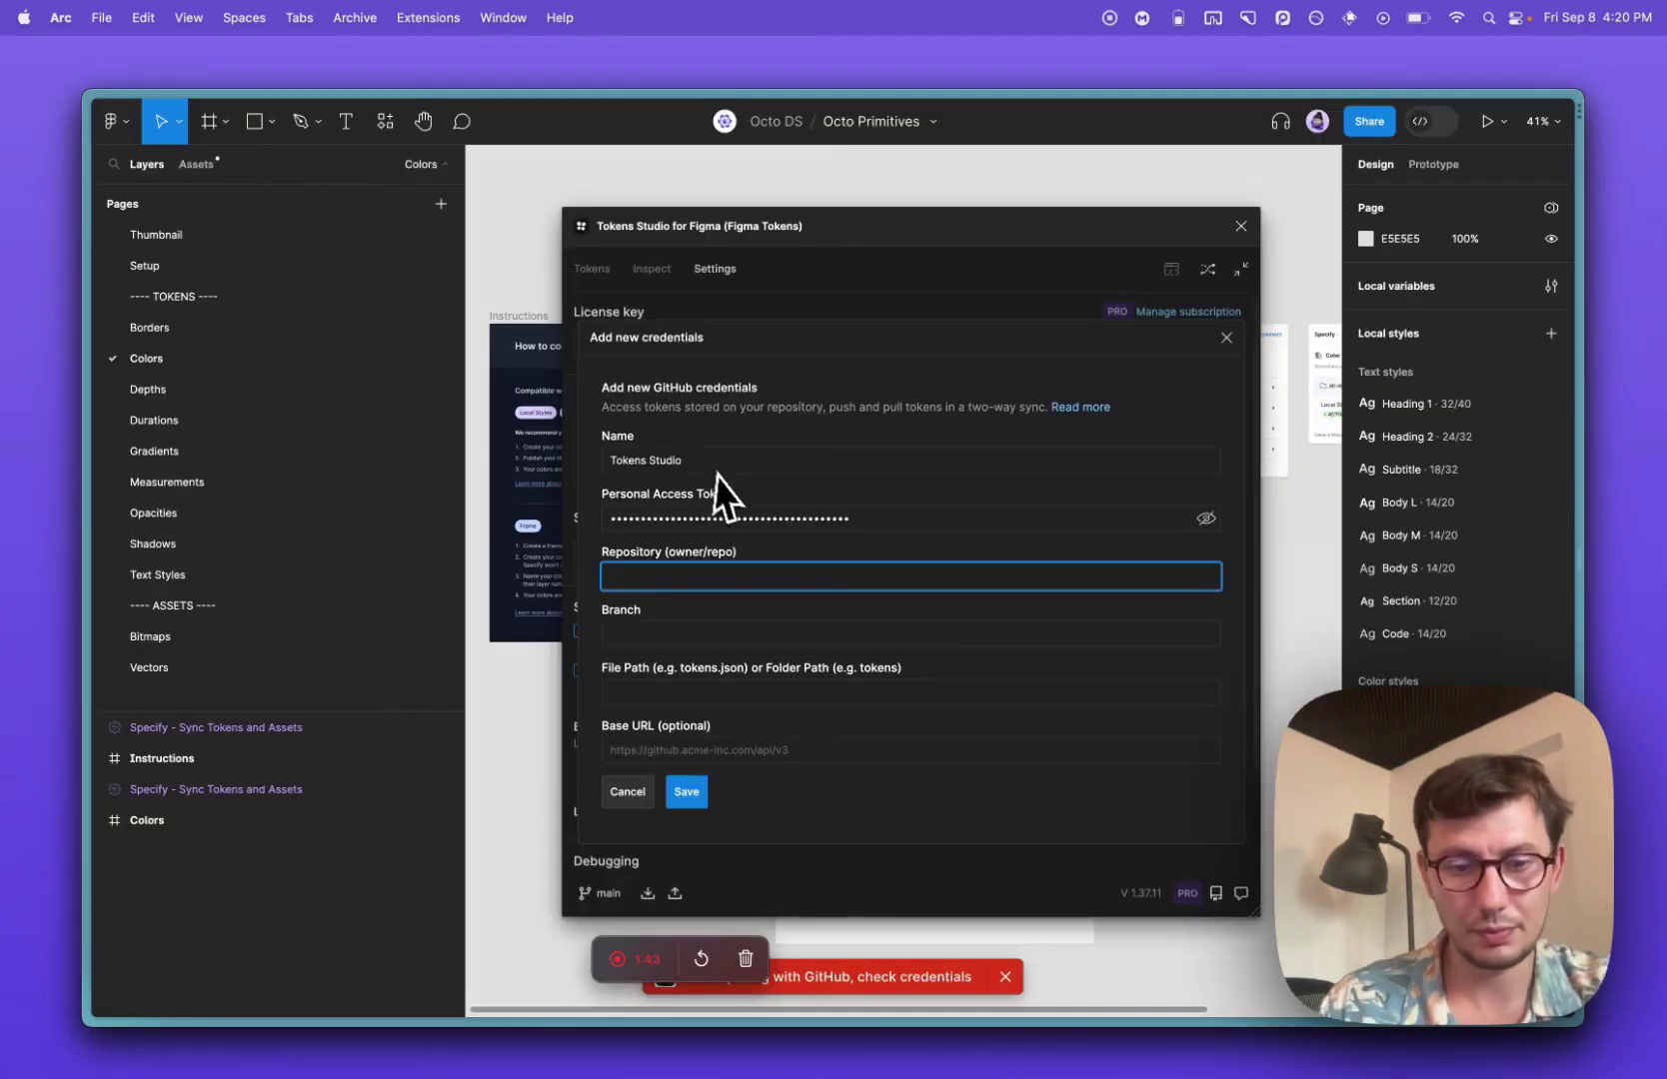
type("doe-jane/")
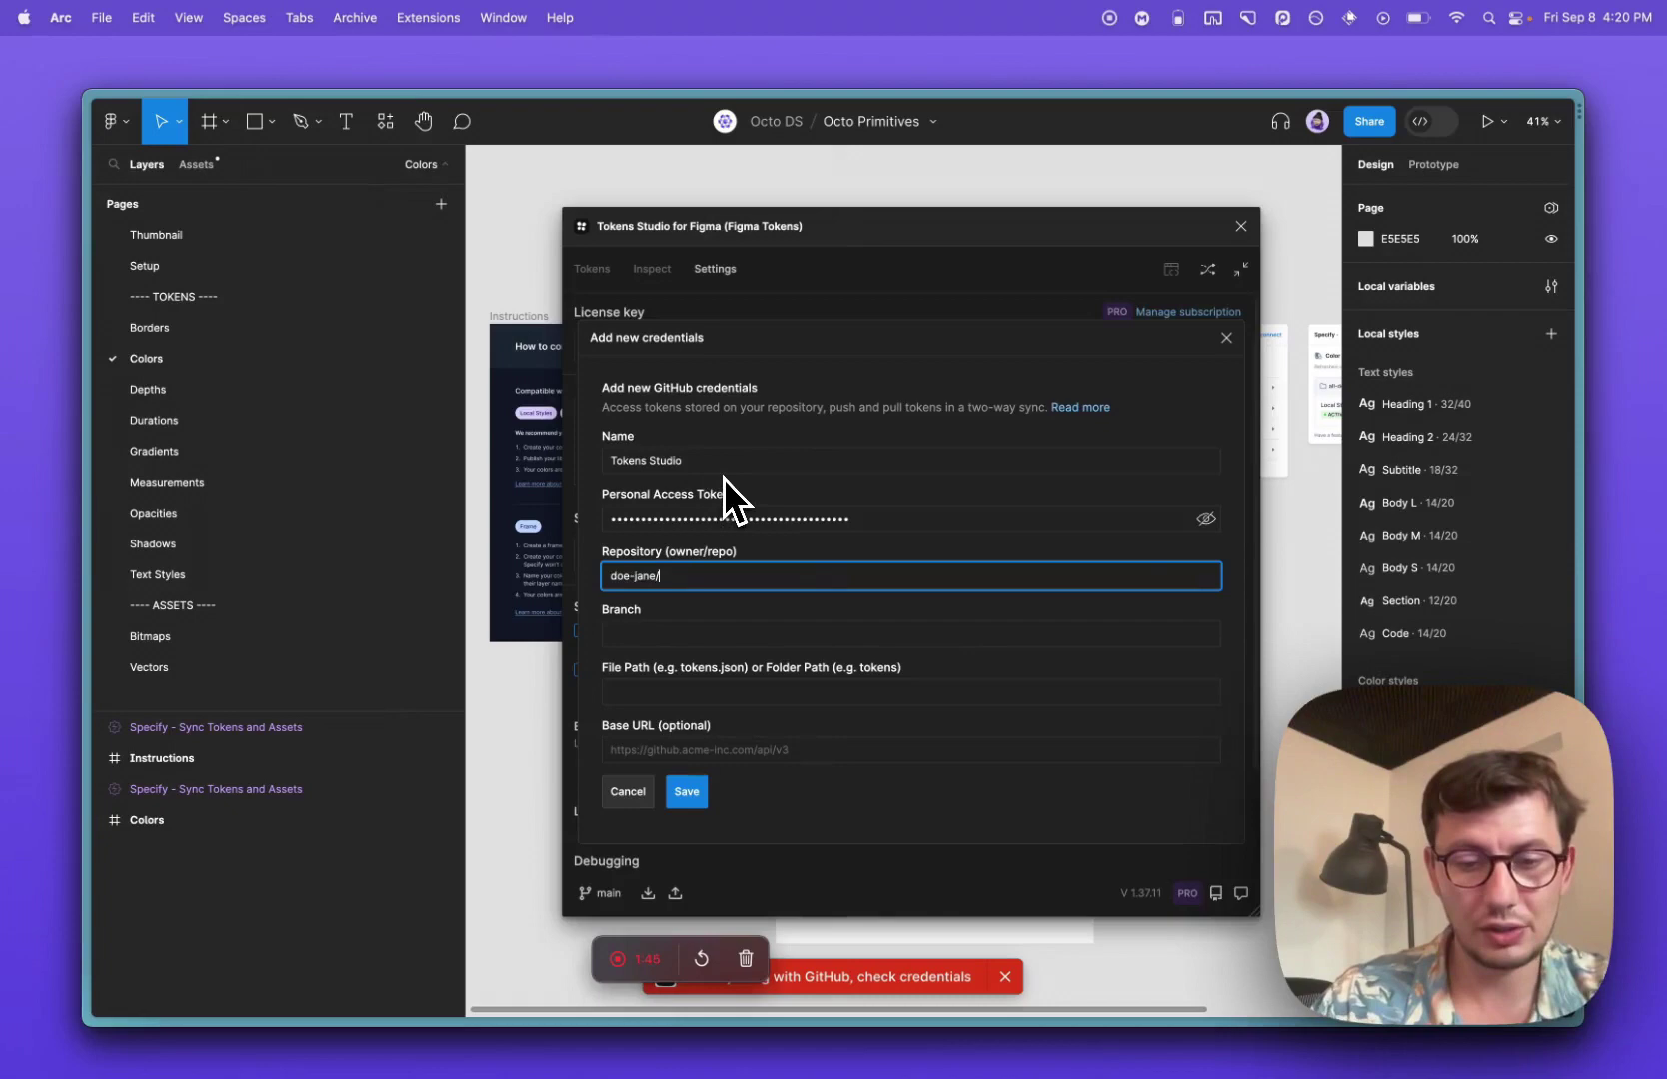
type("desing")
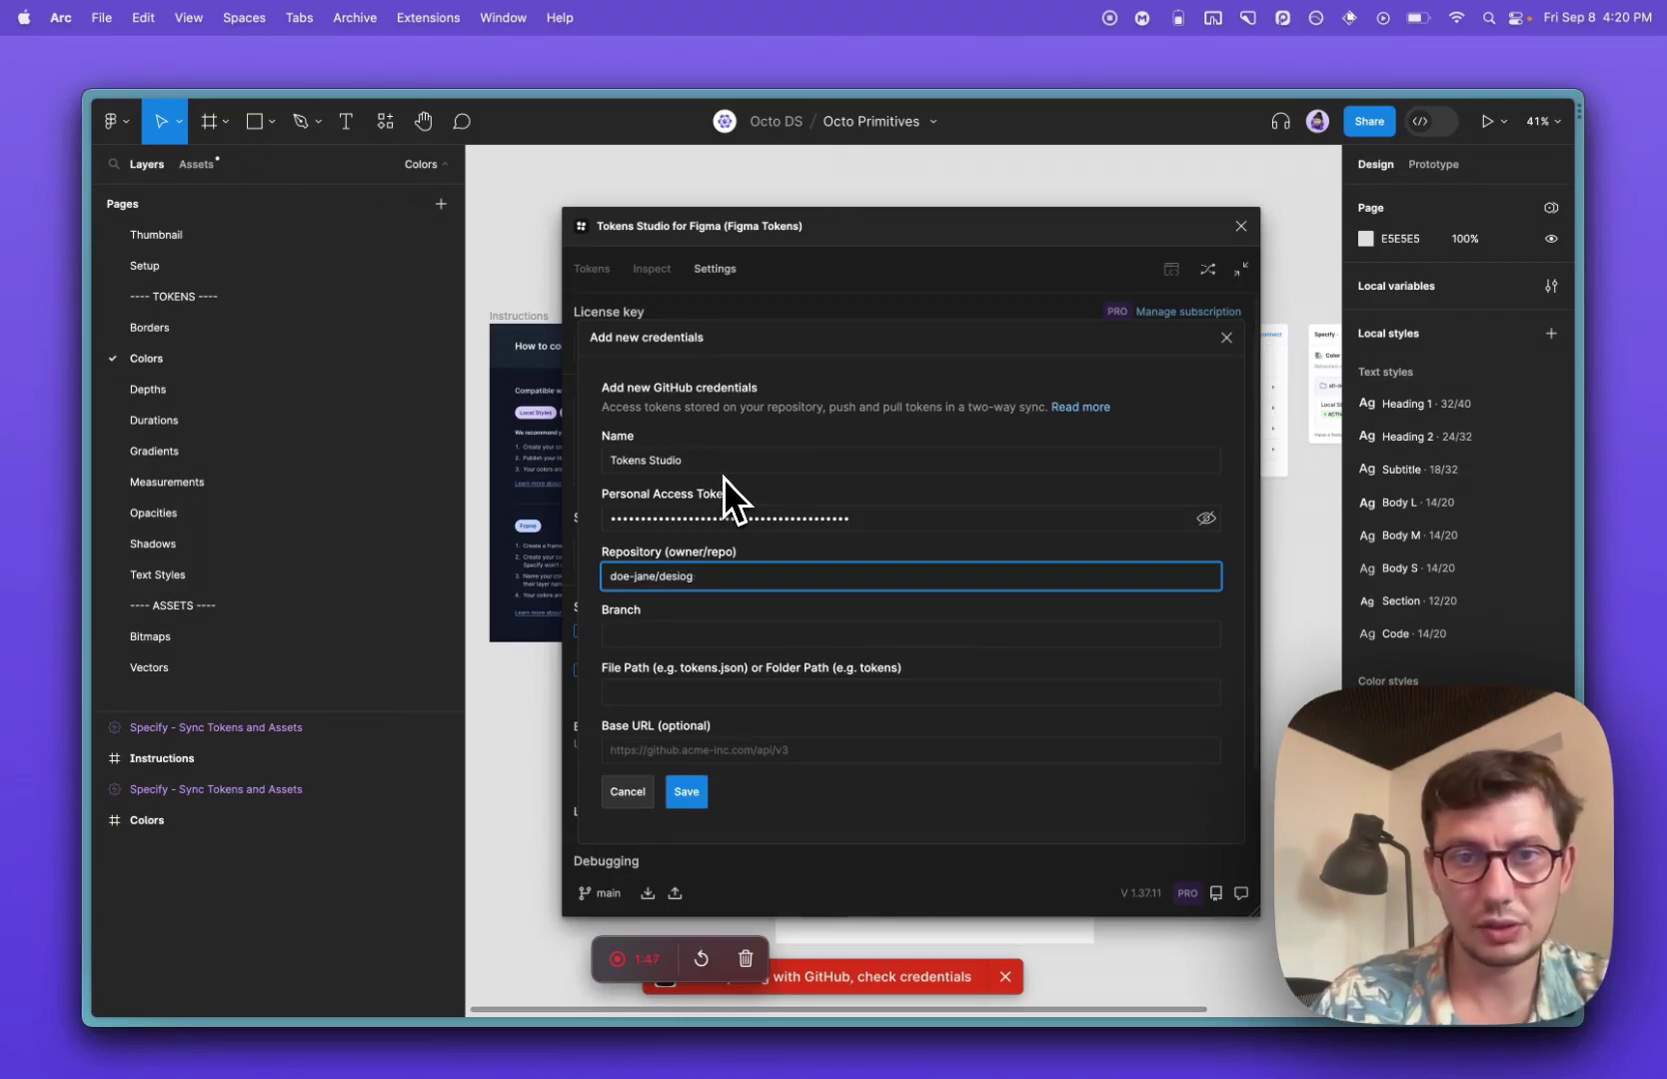
key("BackSpace")
key("BackSpace")
type("gn-system")
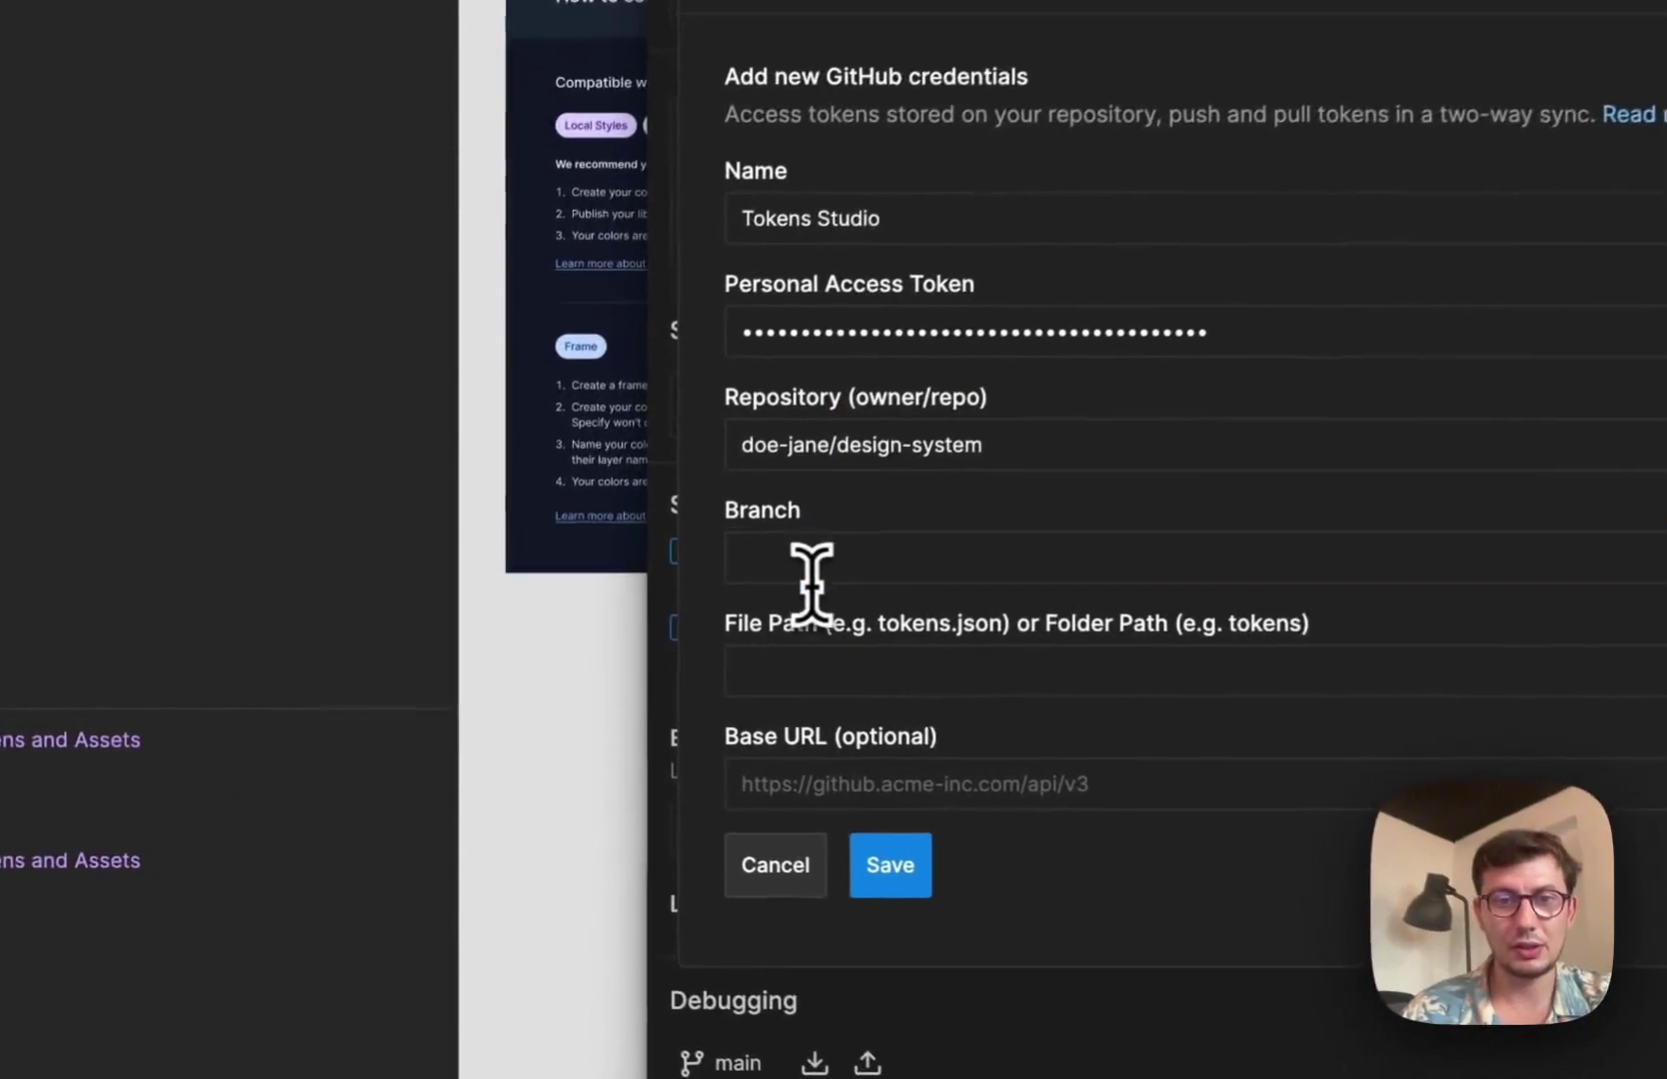
left_click(659, 640)
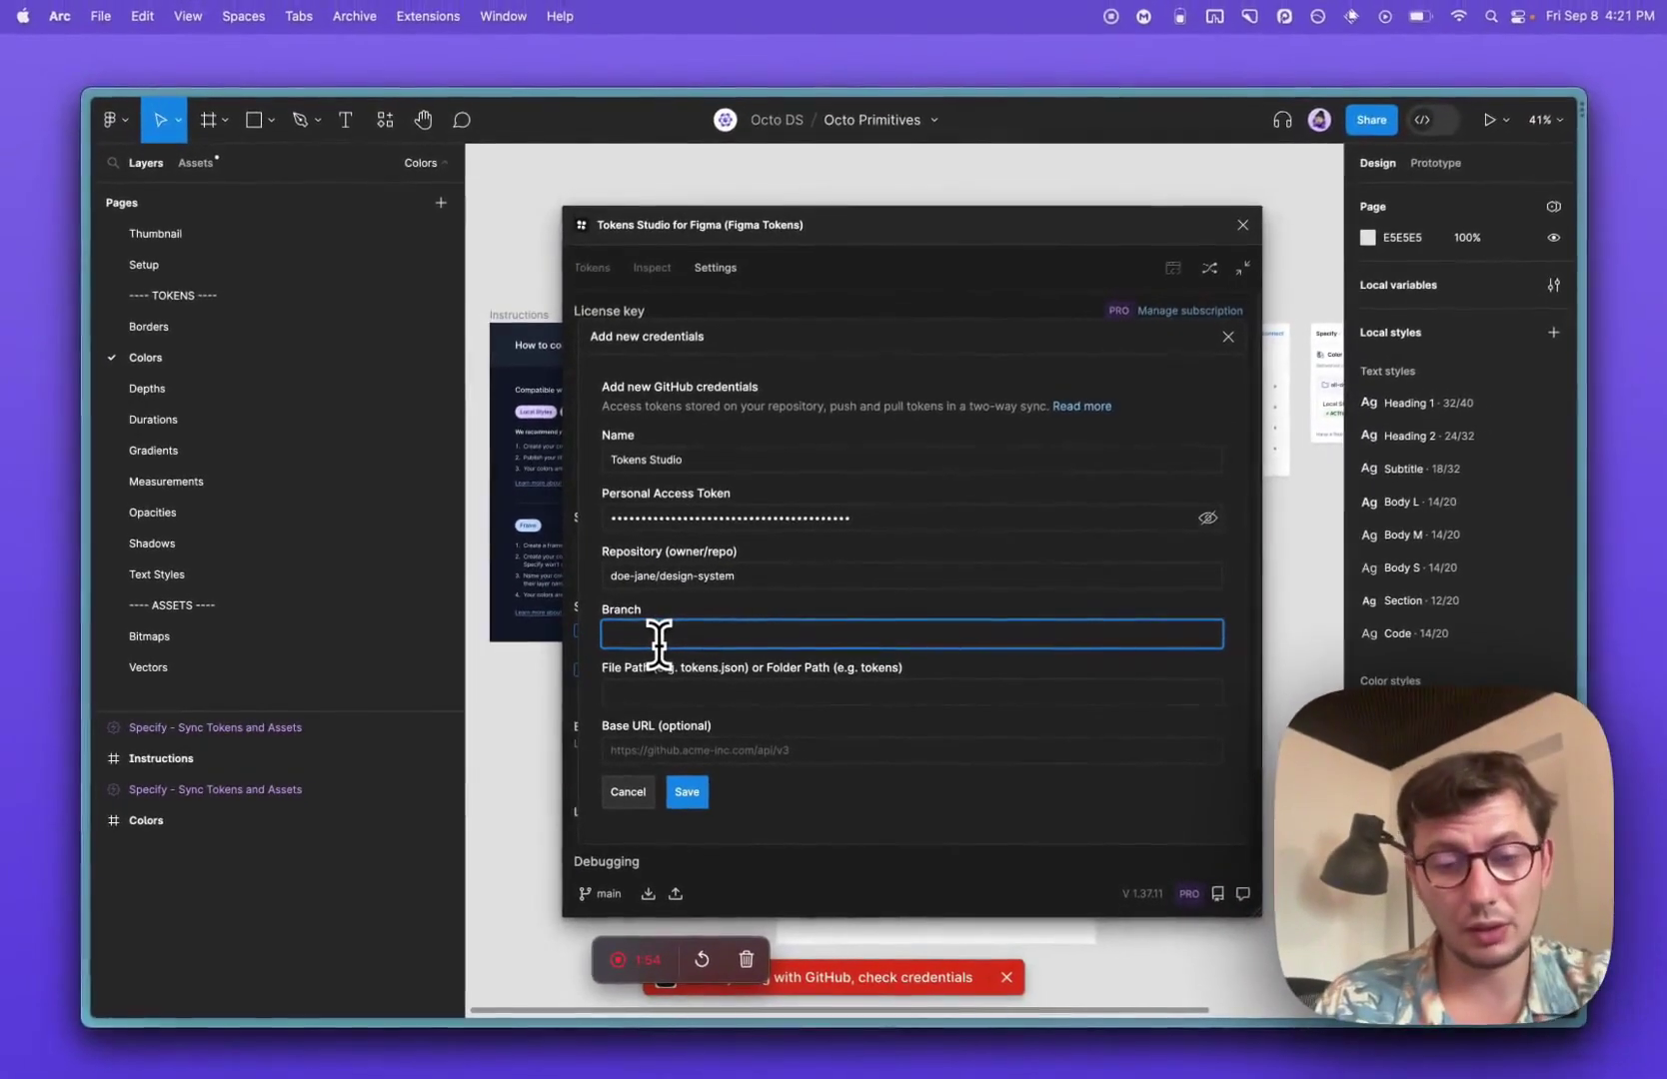
type("main")
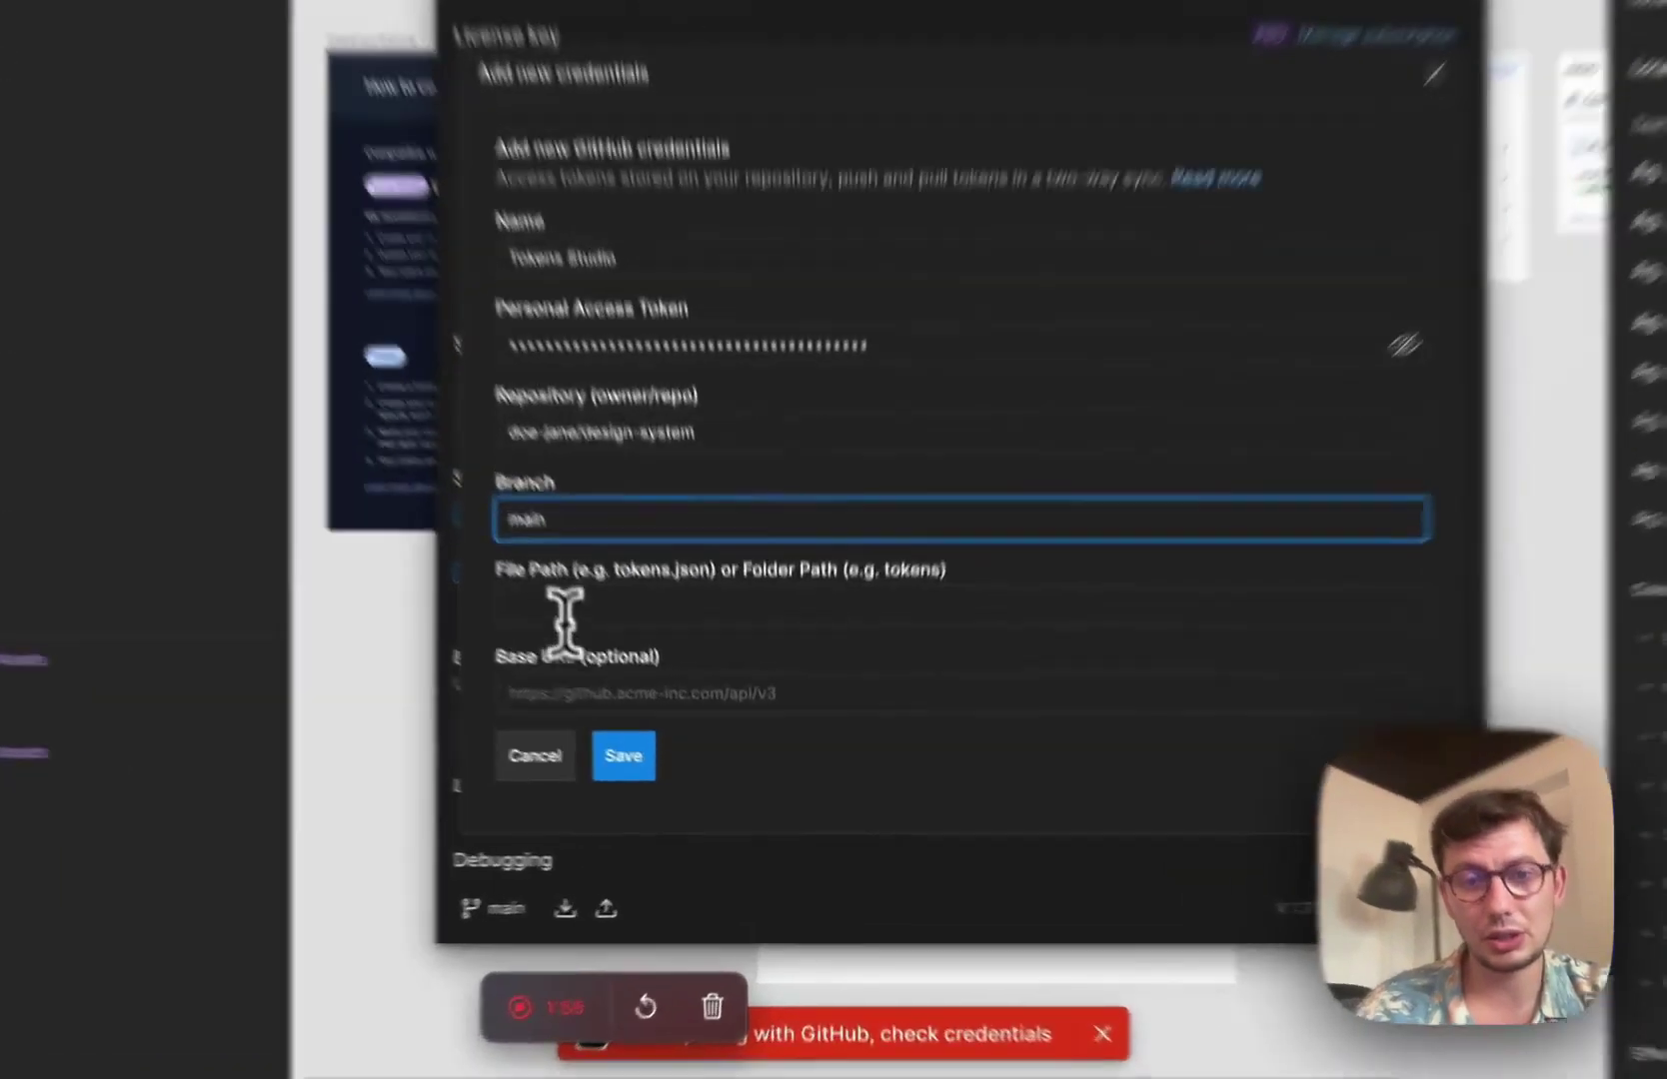
left_click(658, 692)
type("tokens.json")
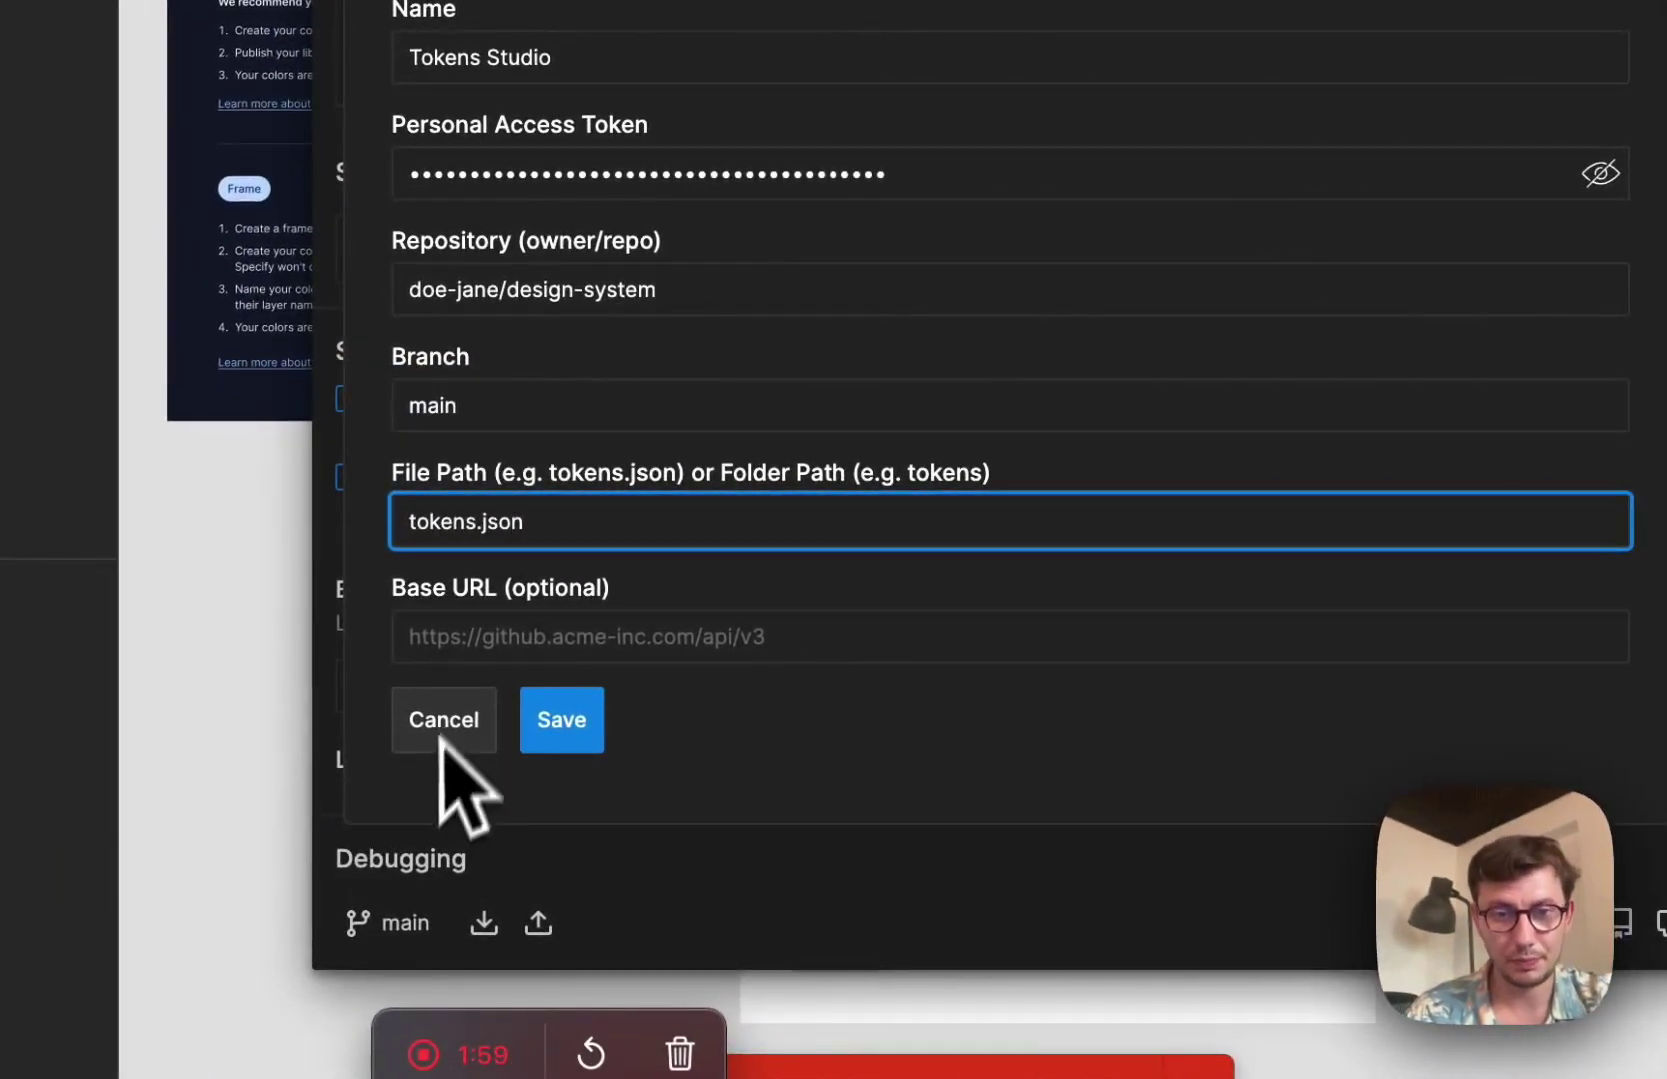
left_click(560, 729)
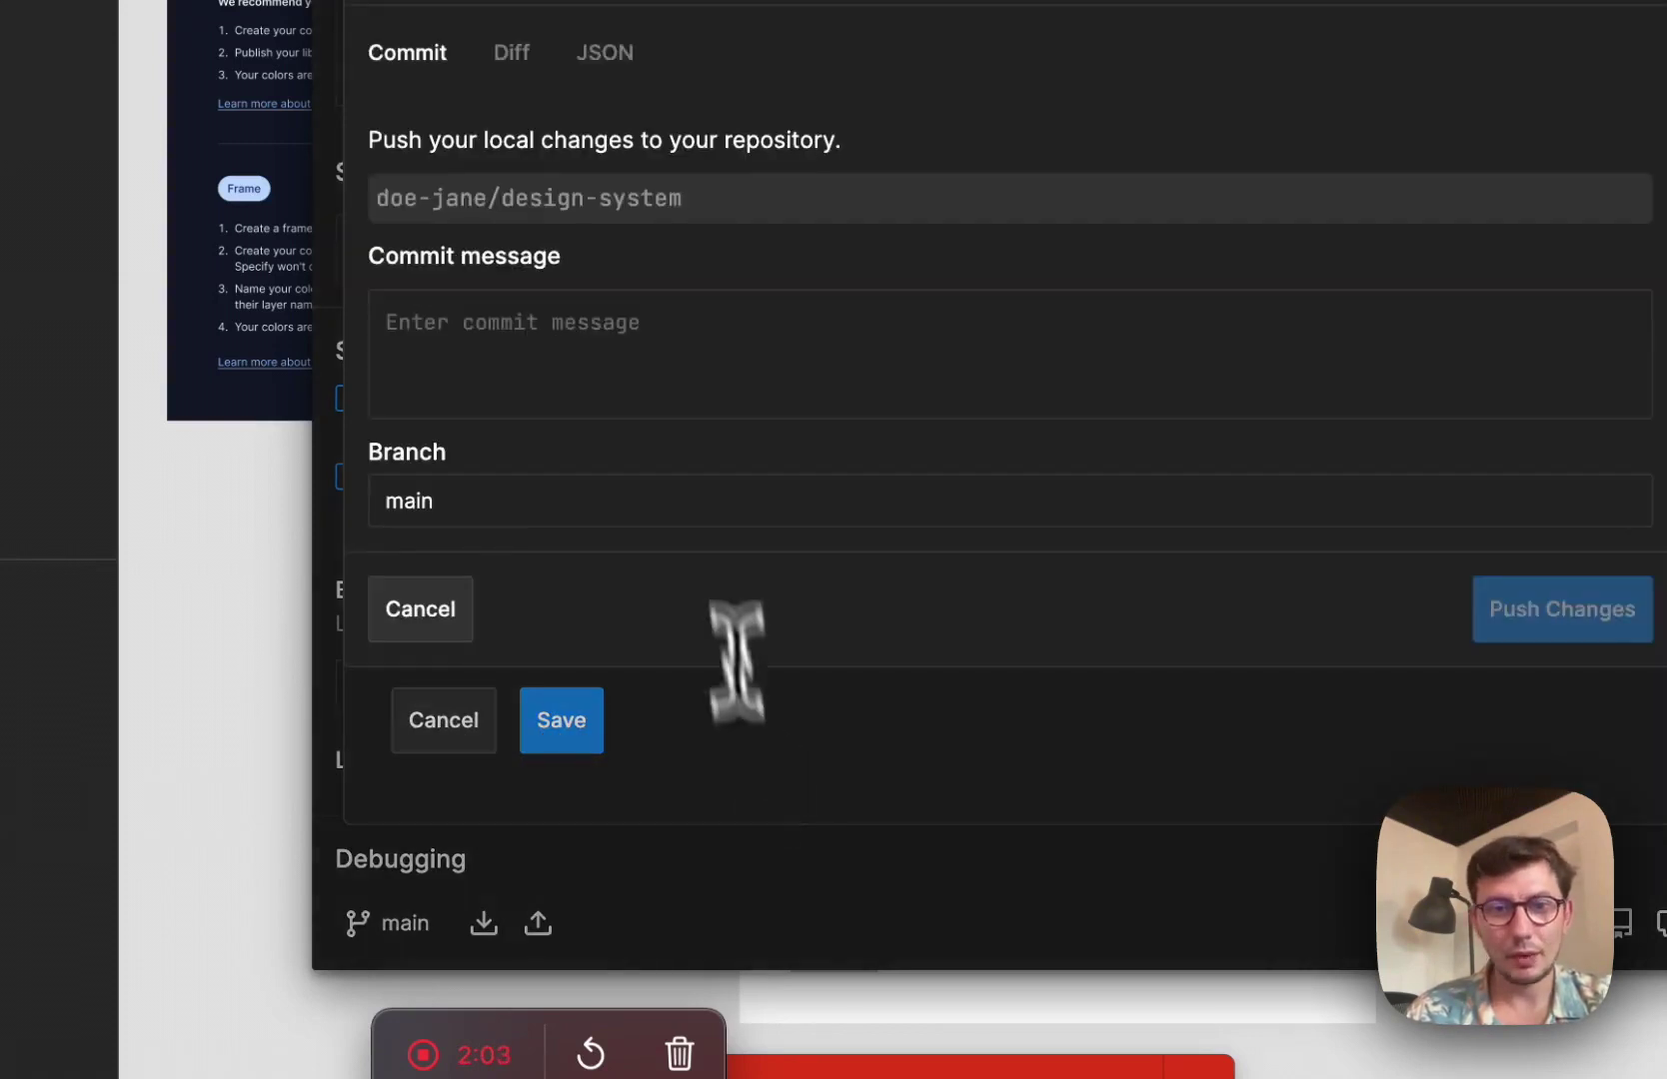
- Enter the commit message 'First commit' and push the tokens to GitHub
left_click(606, 325)
type("First commit")
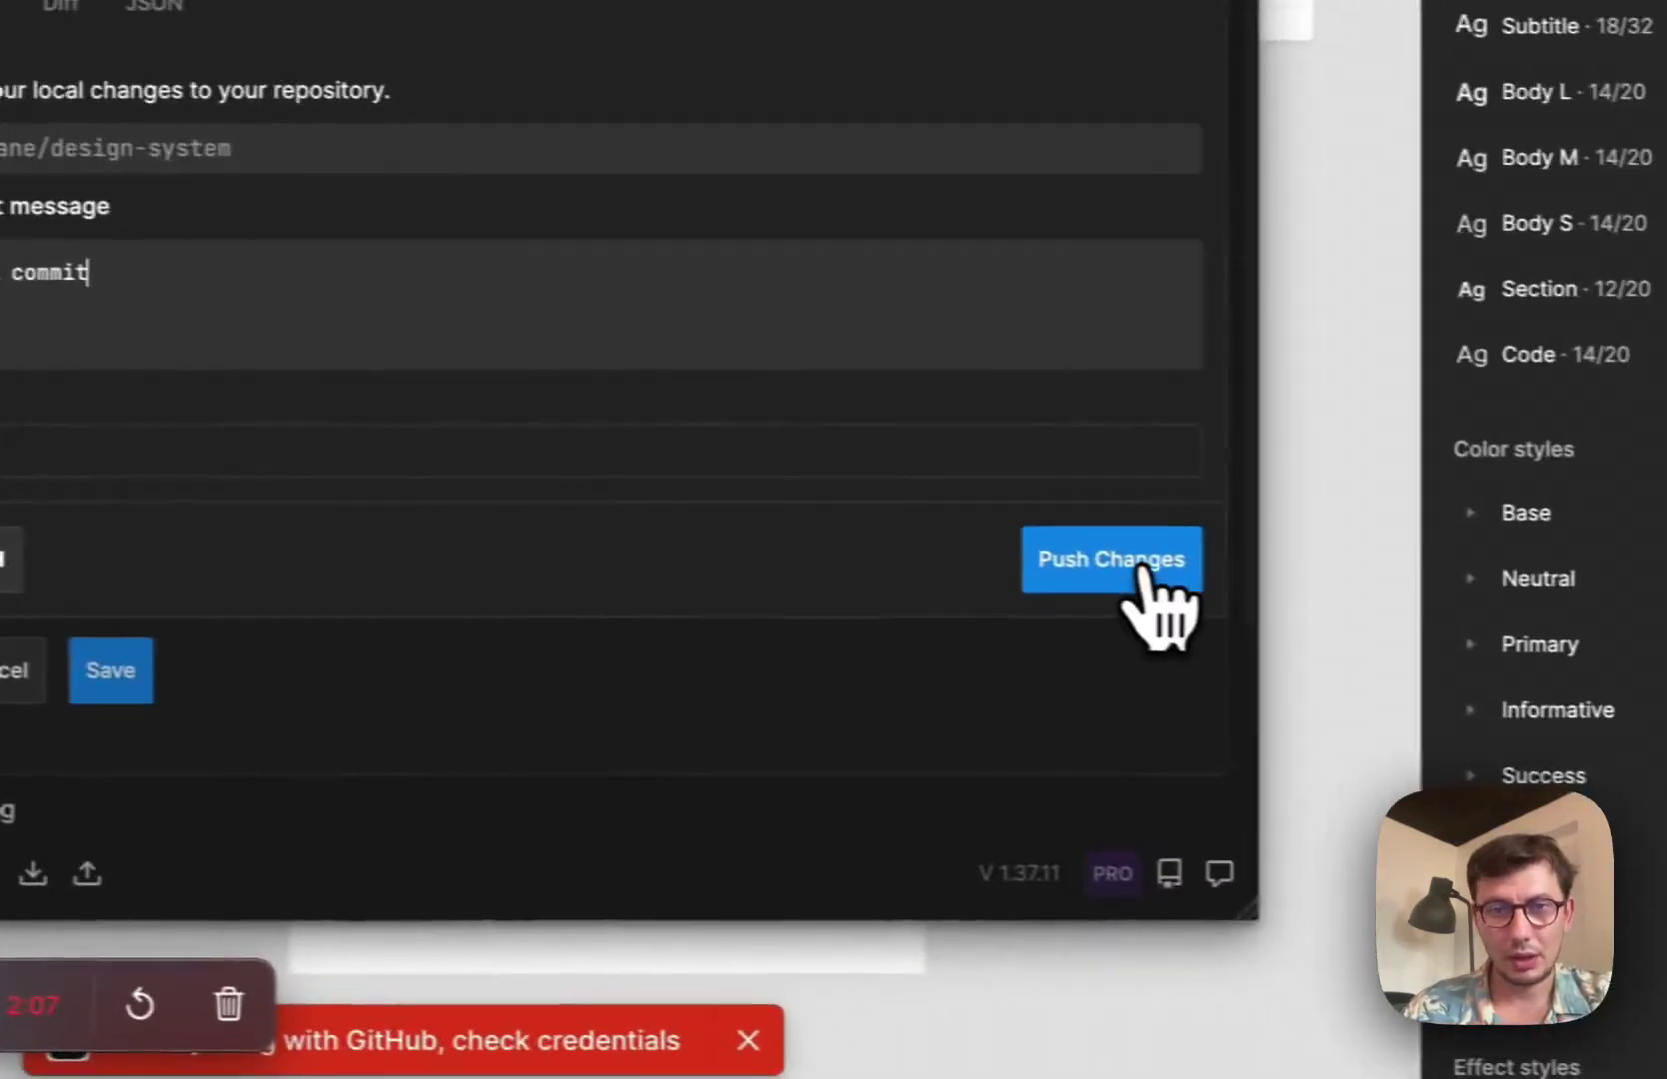
left_click(1562, 609)
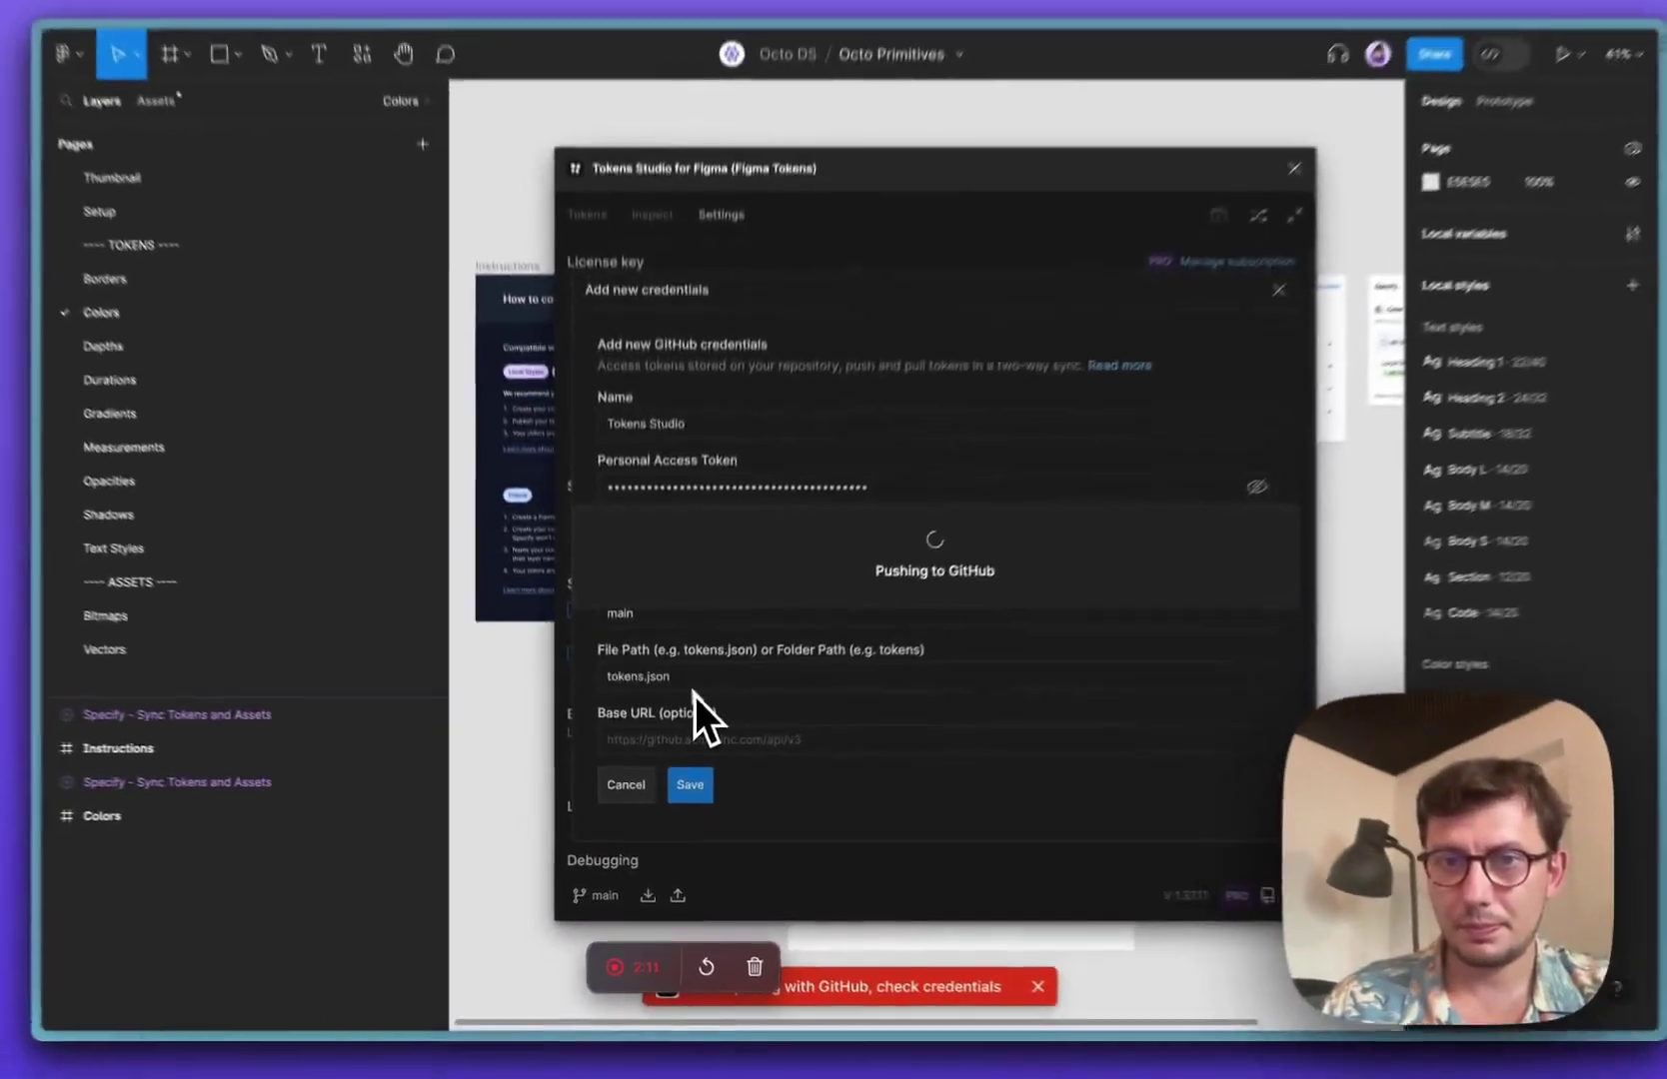
- Reload the GitHub design-system repository to confirm tokens.json was pushed
key("ctrl+Tab")
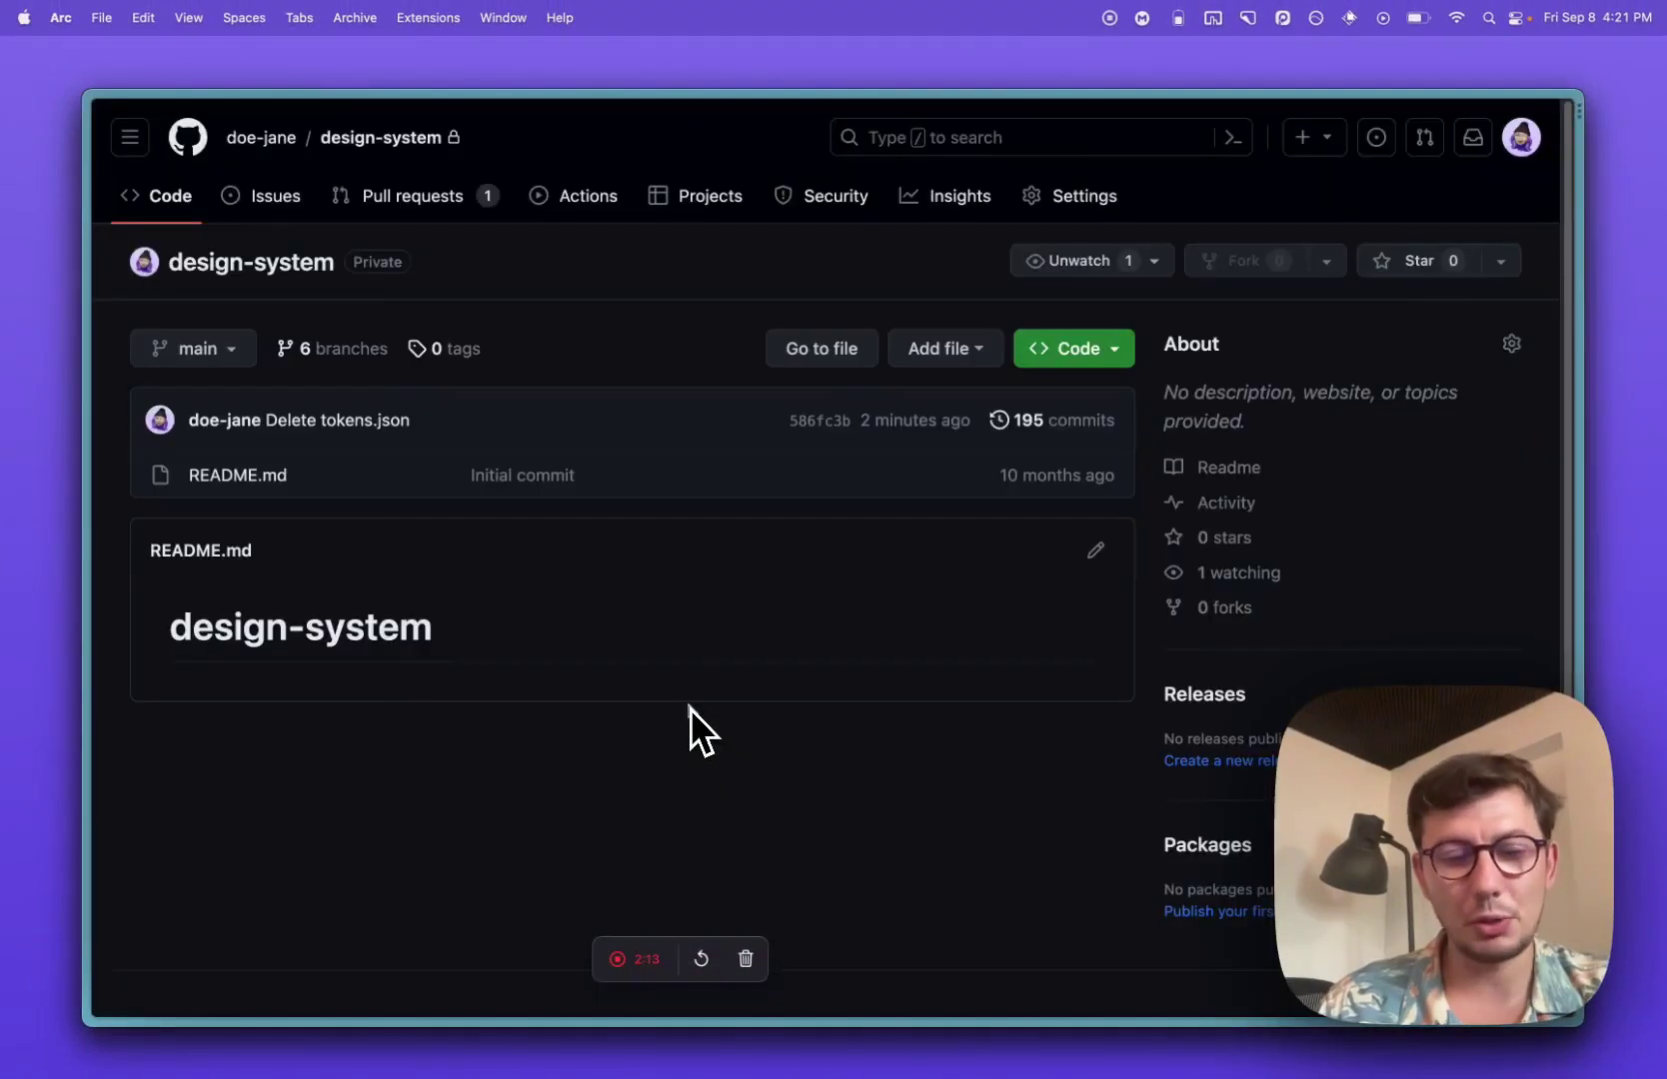
key("super+r")
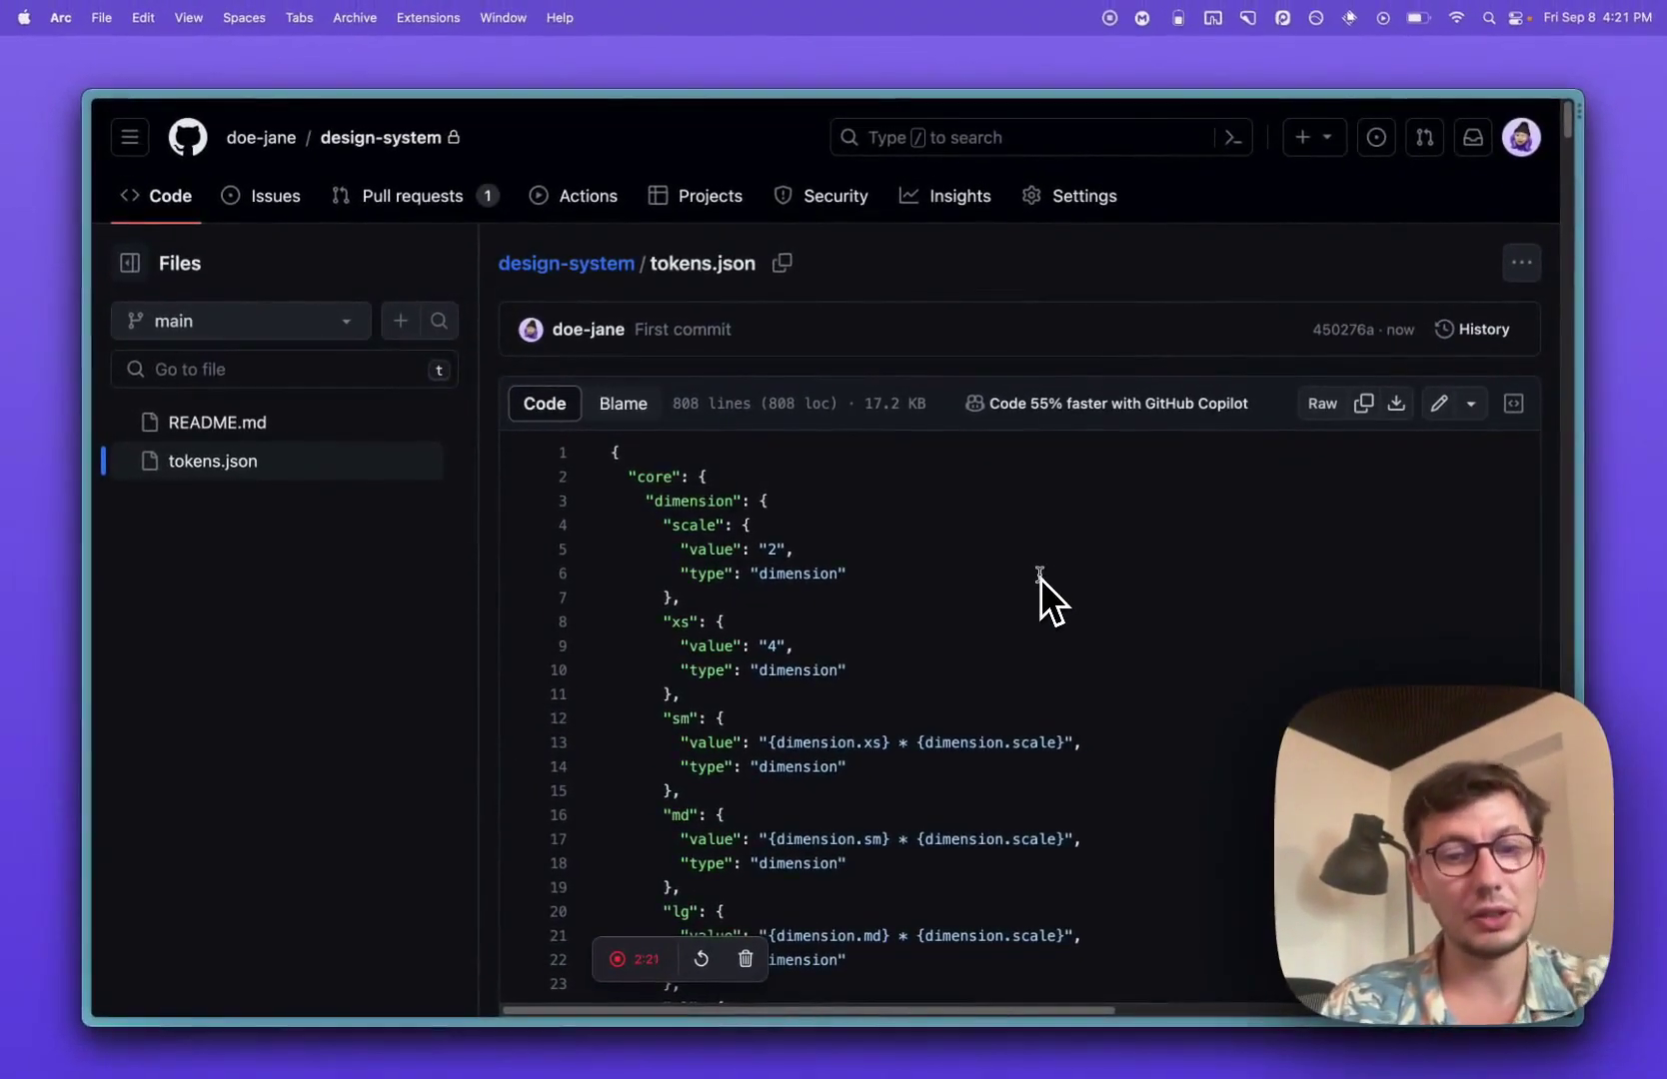
key("ctrl+Tab")
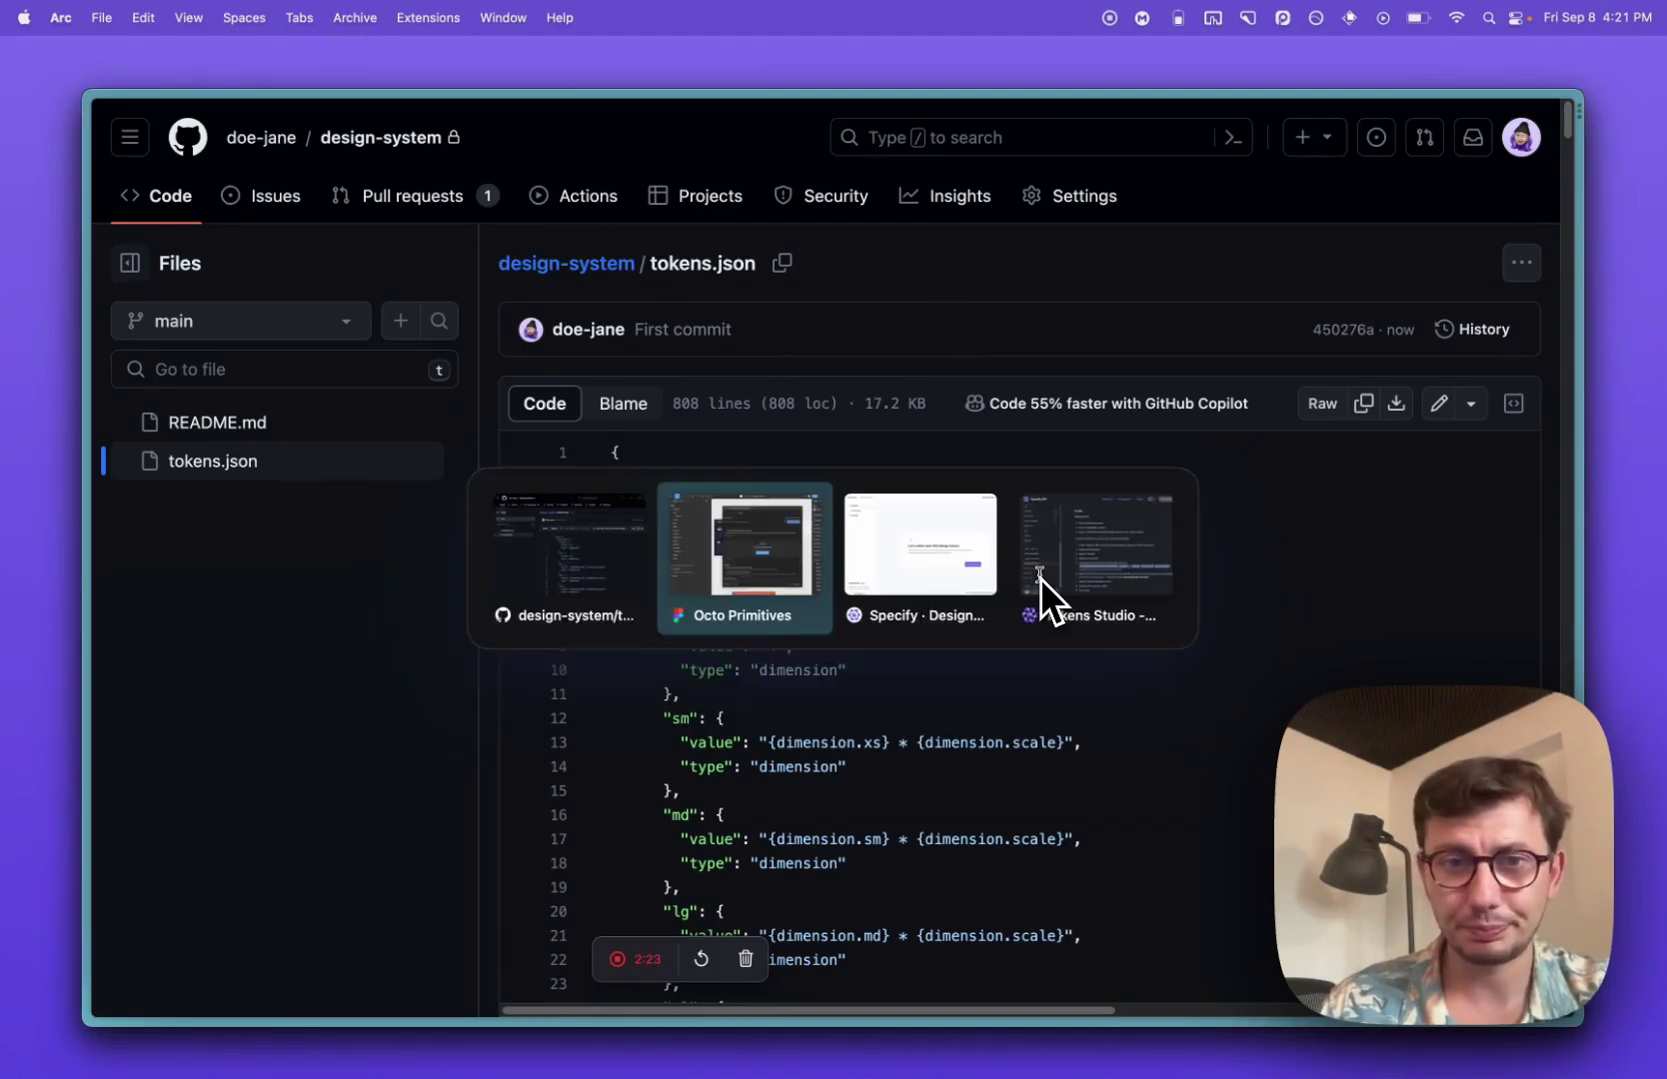
- Name the new Specify repository 'Design System' and choose Sync from Figma Variables & Tokens Studio
key("ctrl+Tab")
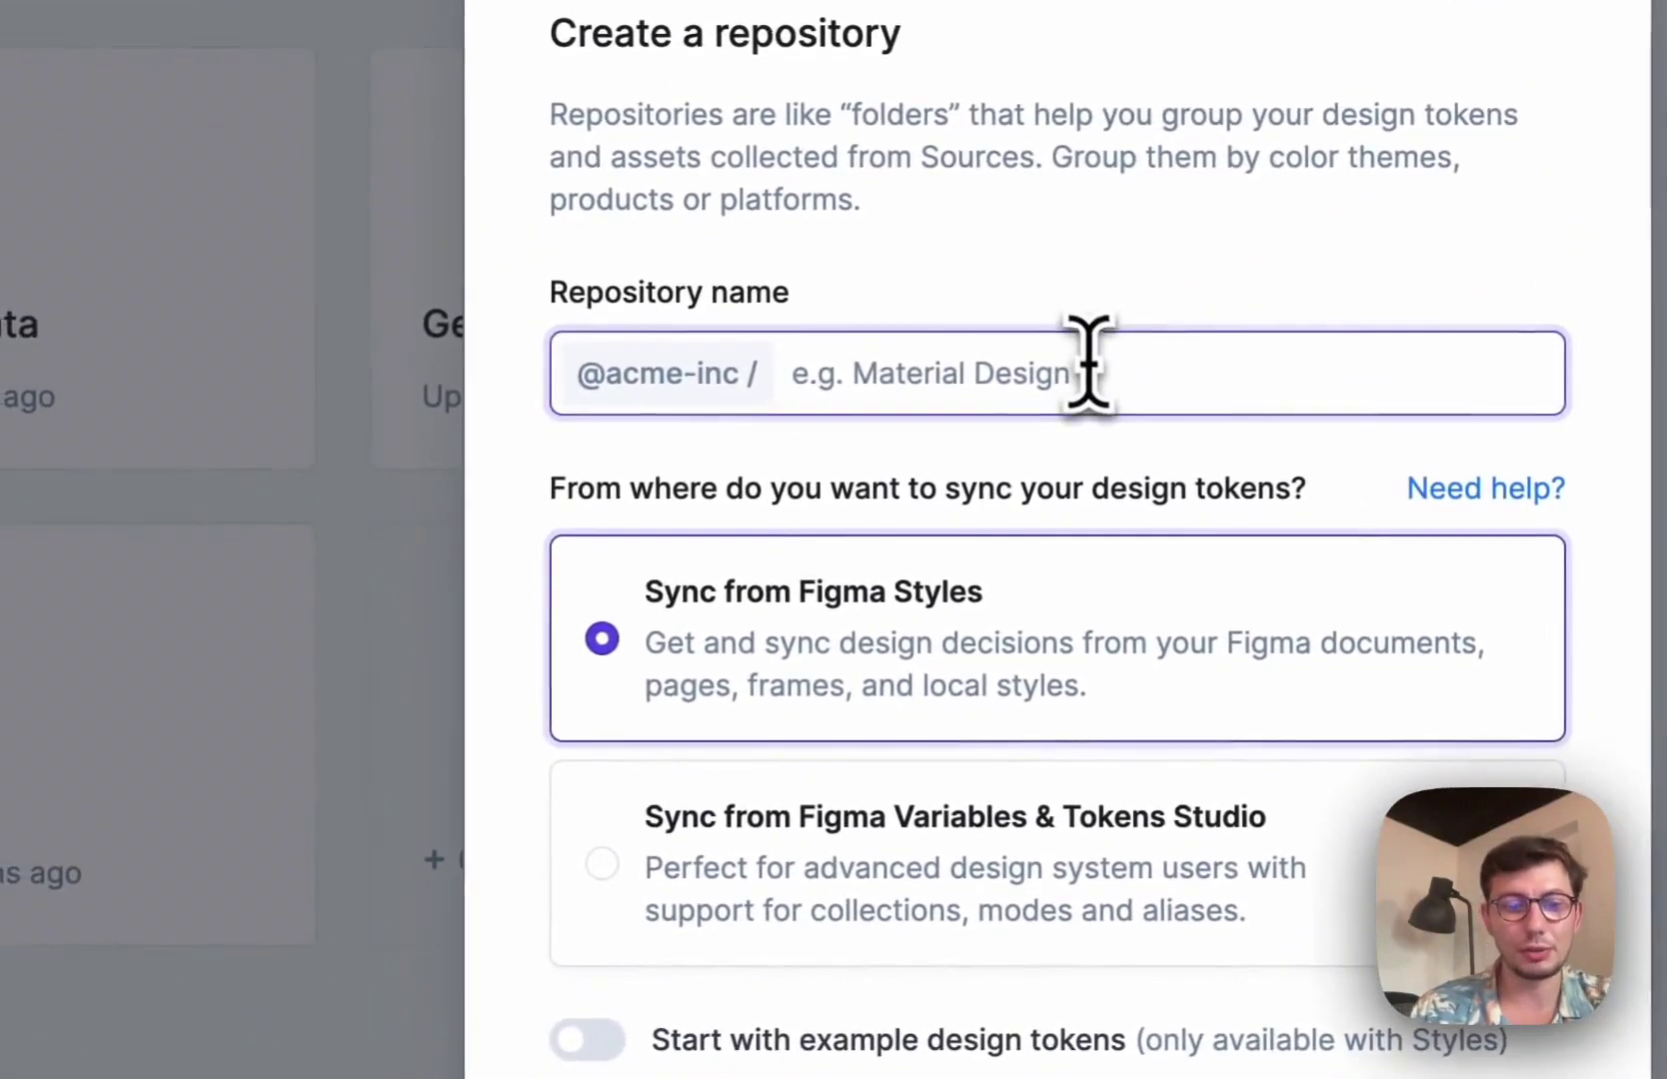
type("Desig. System")
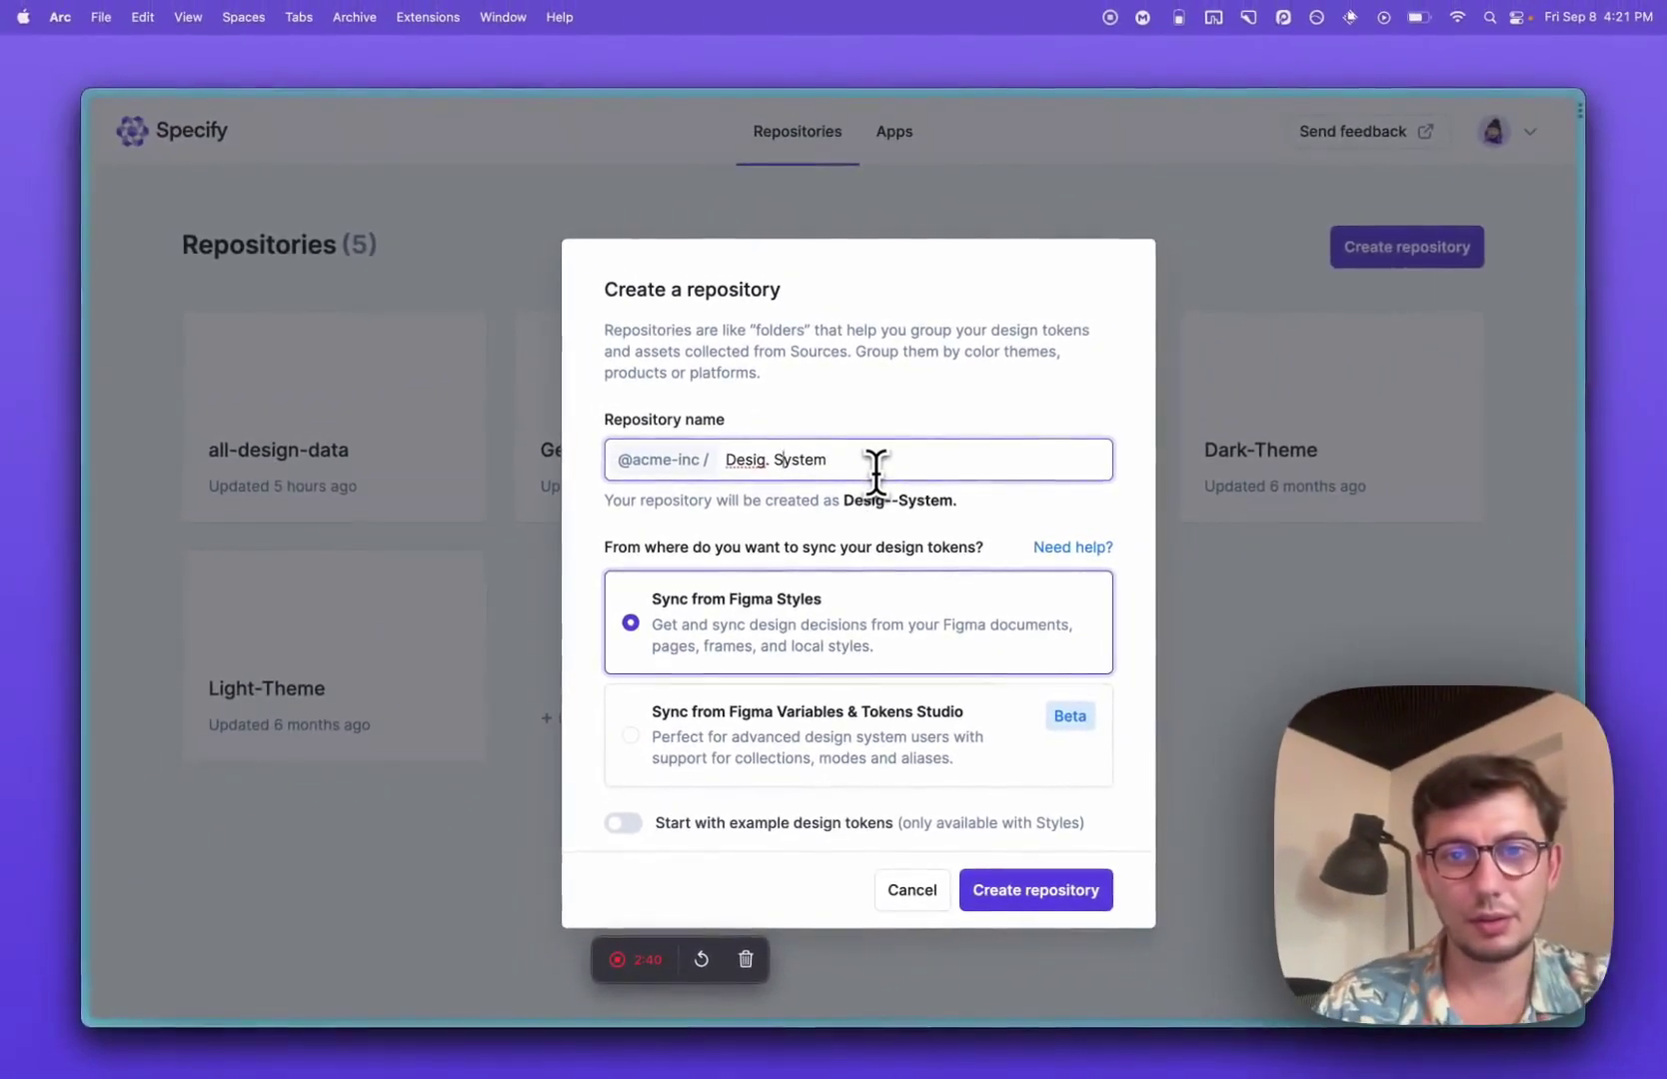
key("Left")
key("Left")
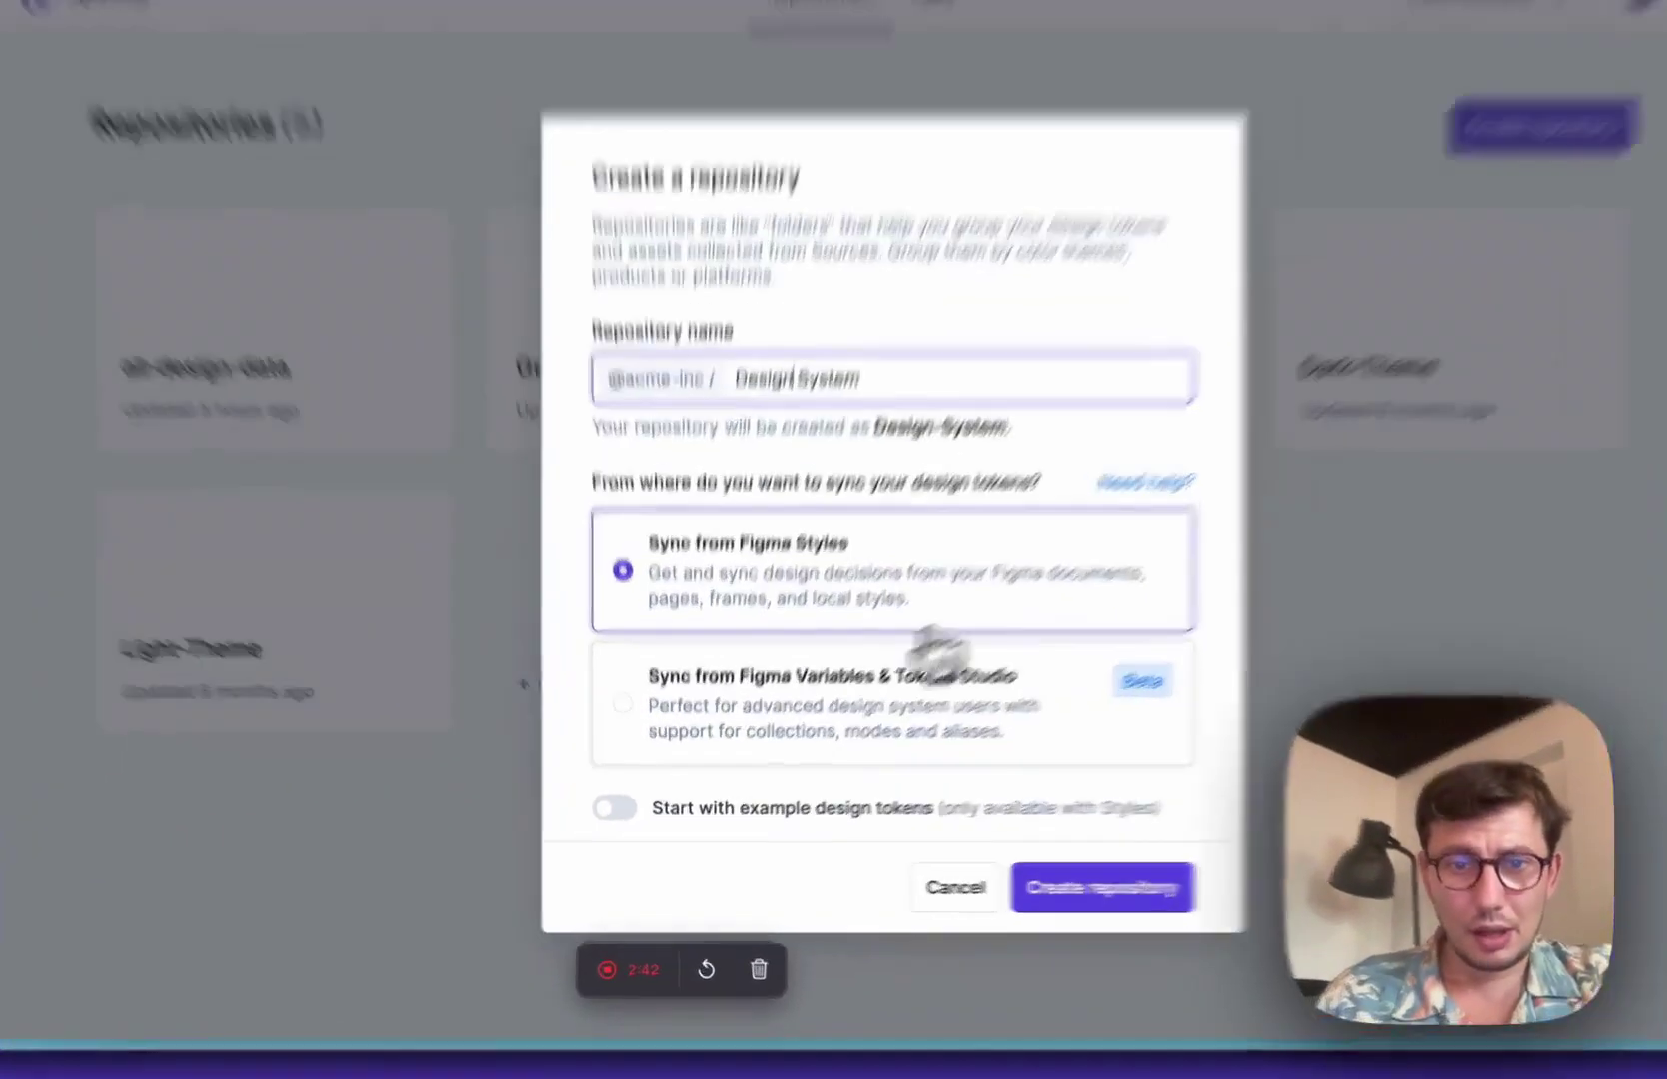
left_click(785, 710)
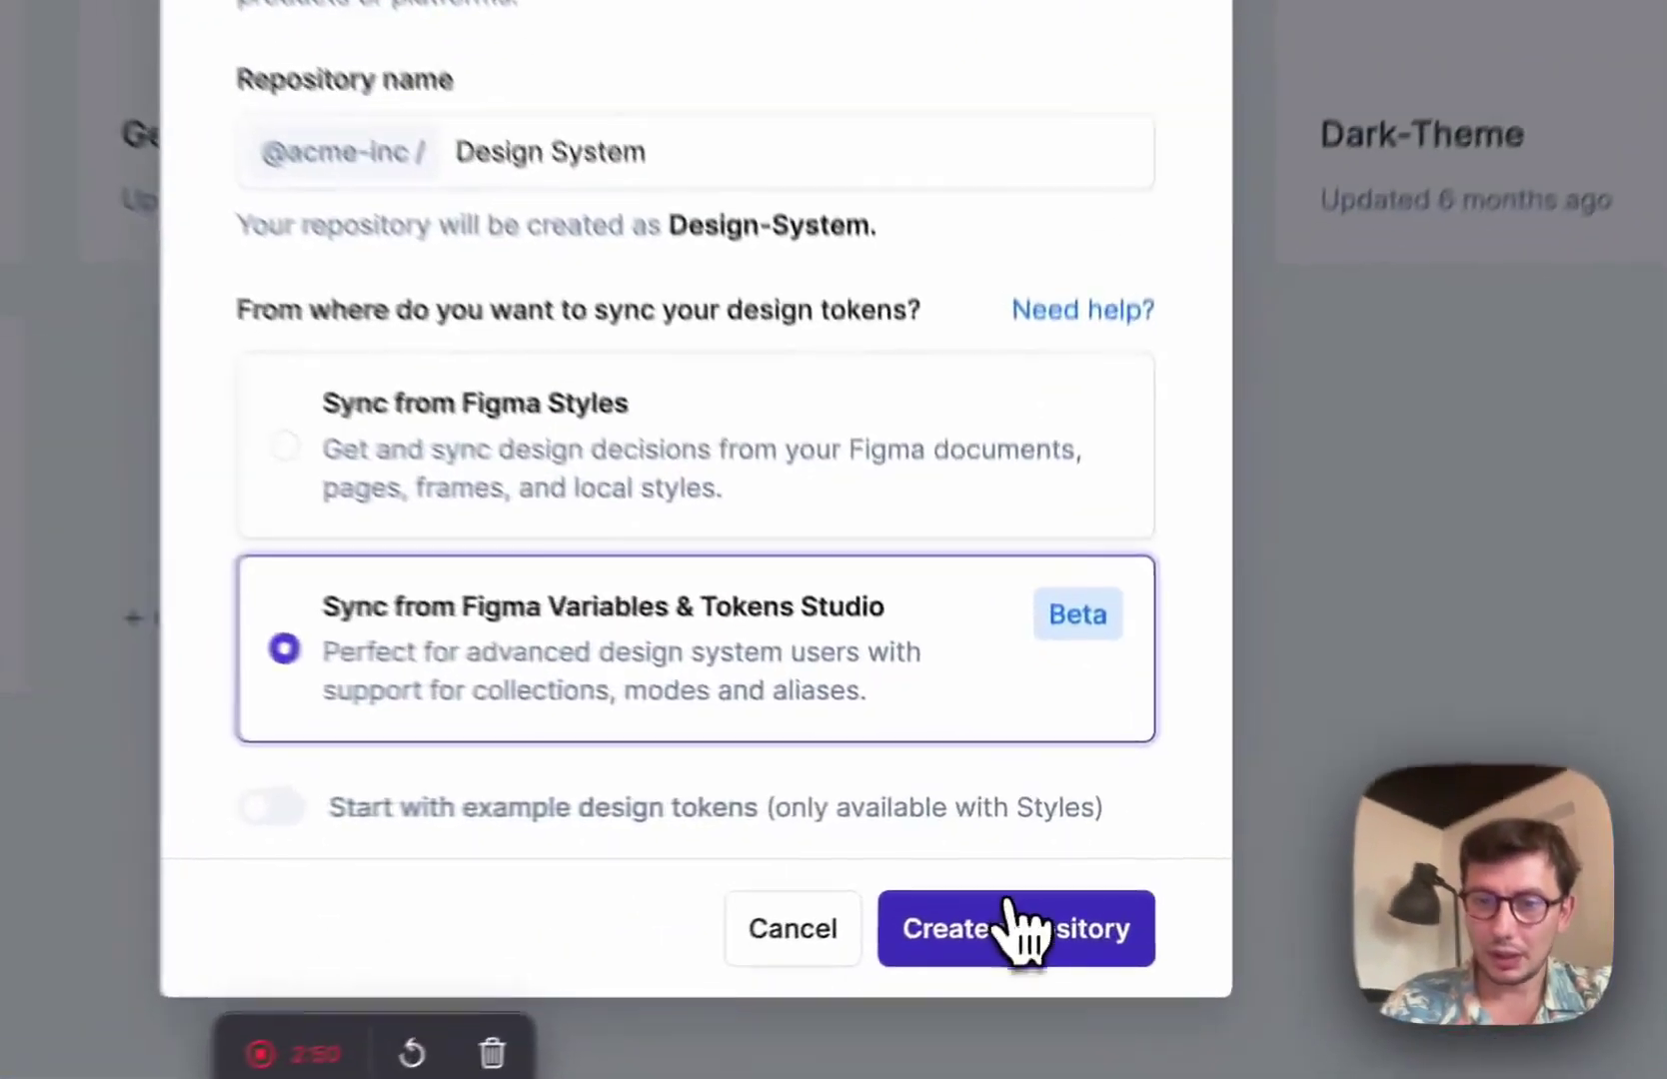
- Create the repository, pick Remote URL – Tokens Studio, and name the private source 'GitHub - Tokens Studio'
left_click(1034, 889)
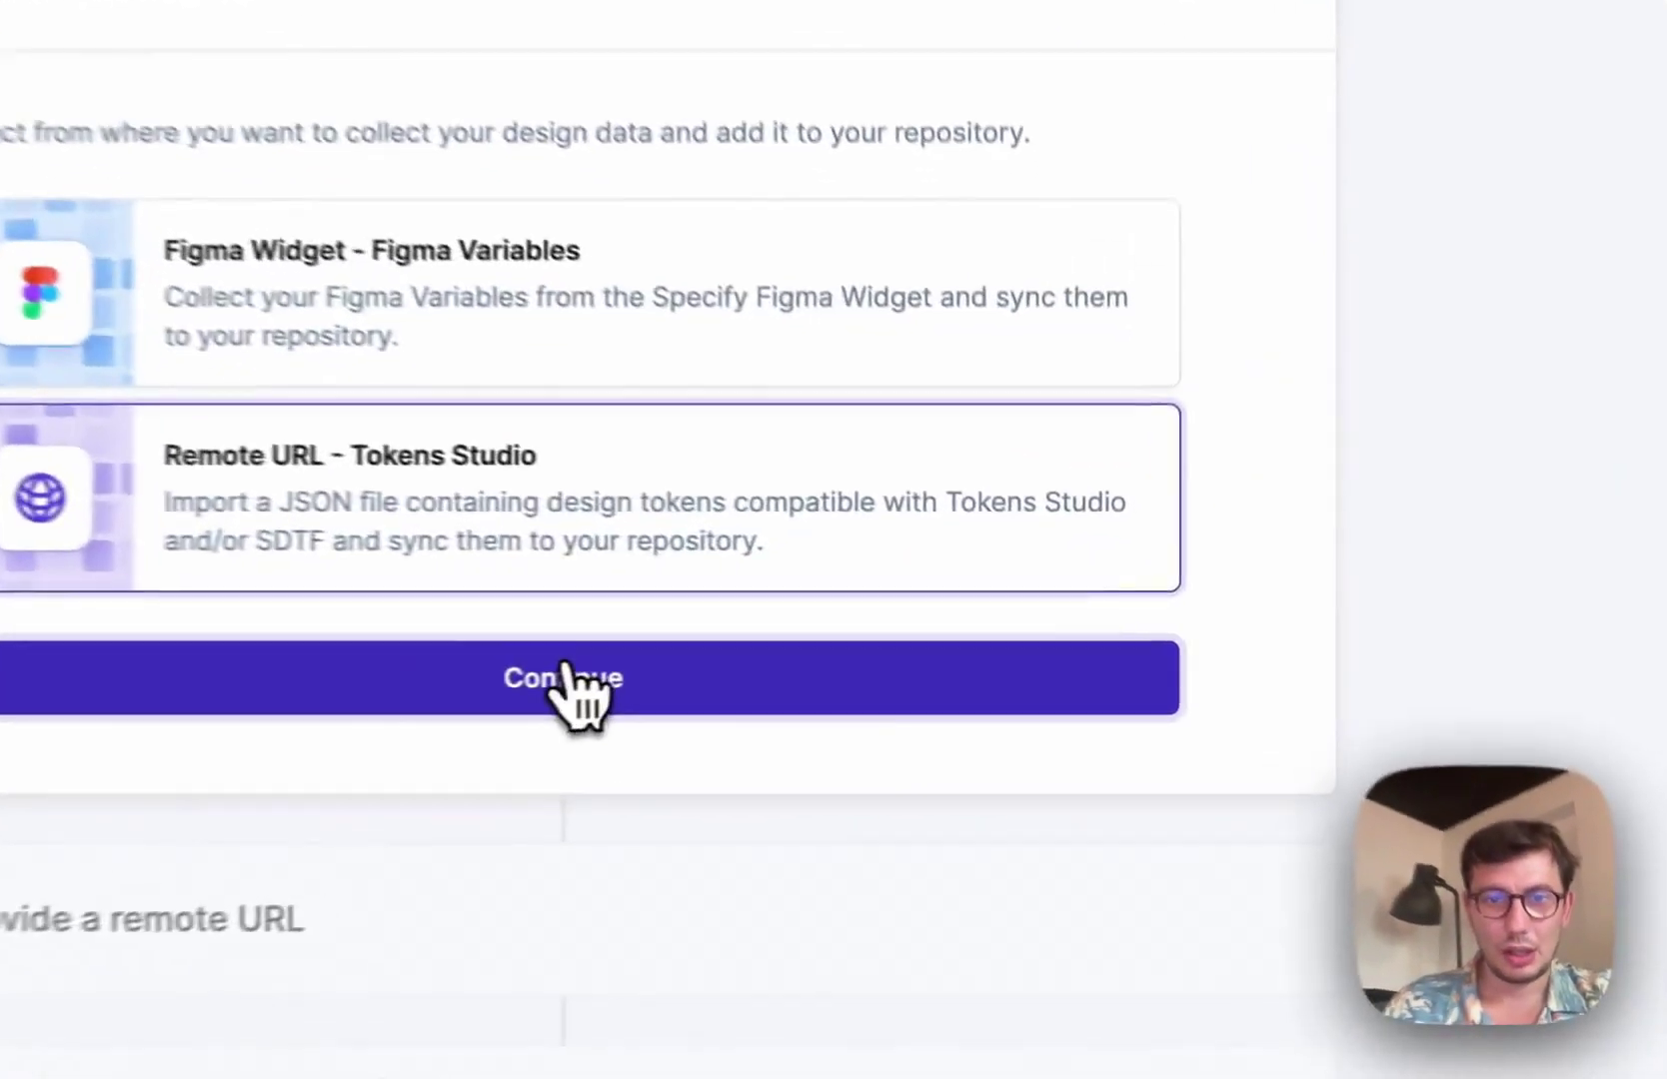
left_click(817, 652)
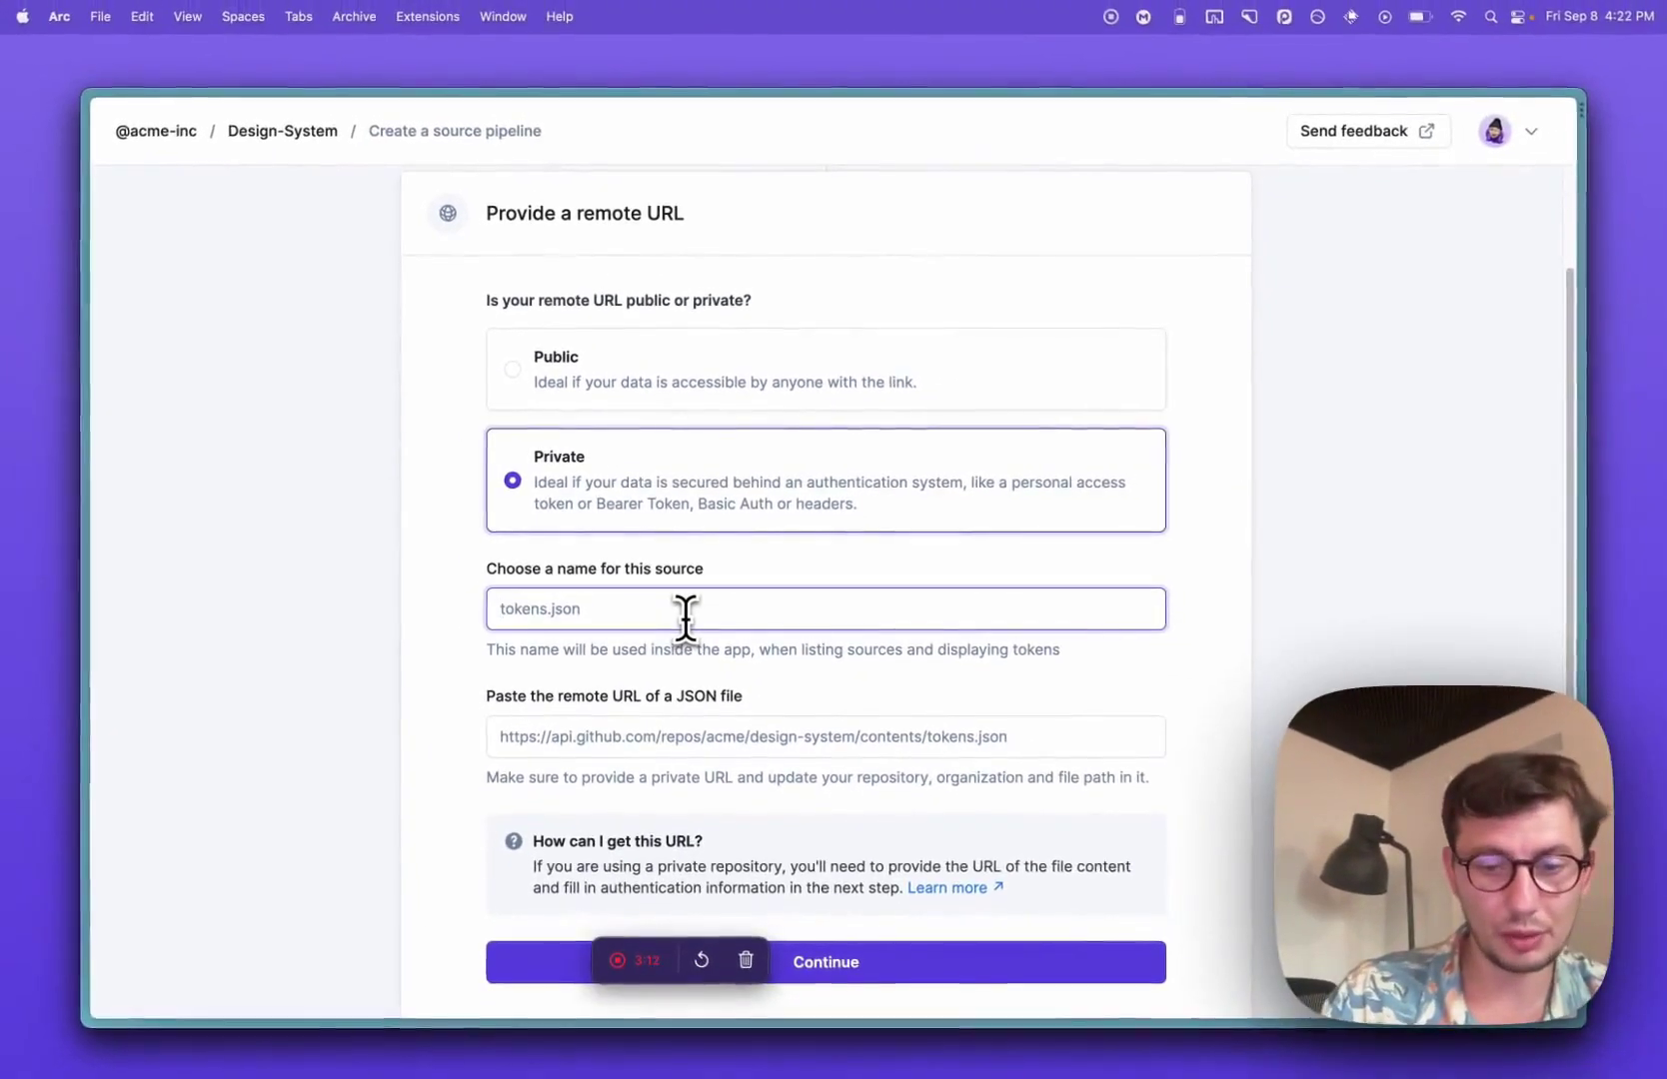
type("GitHub - Tokens Studio")
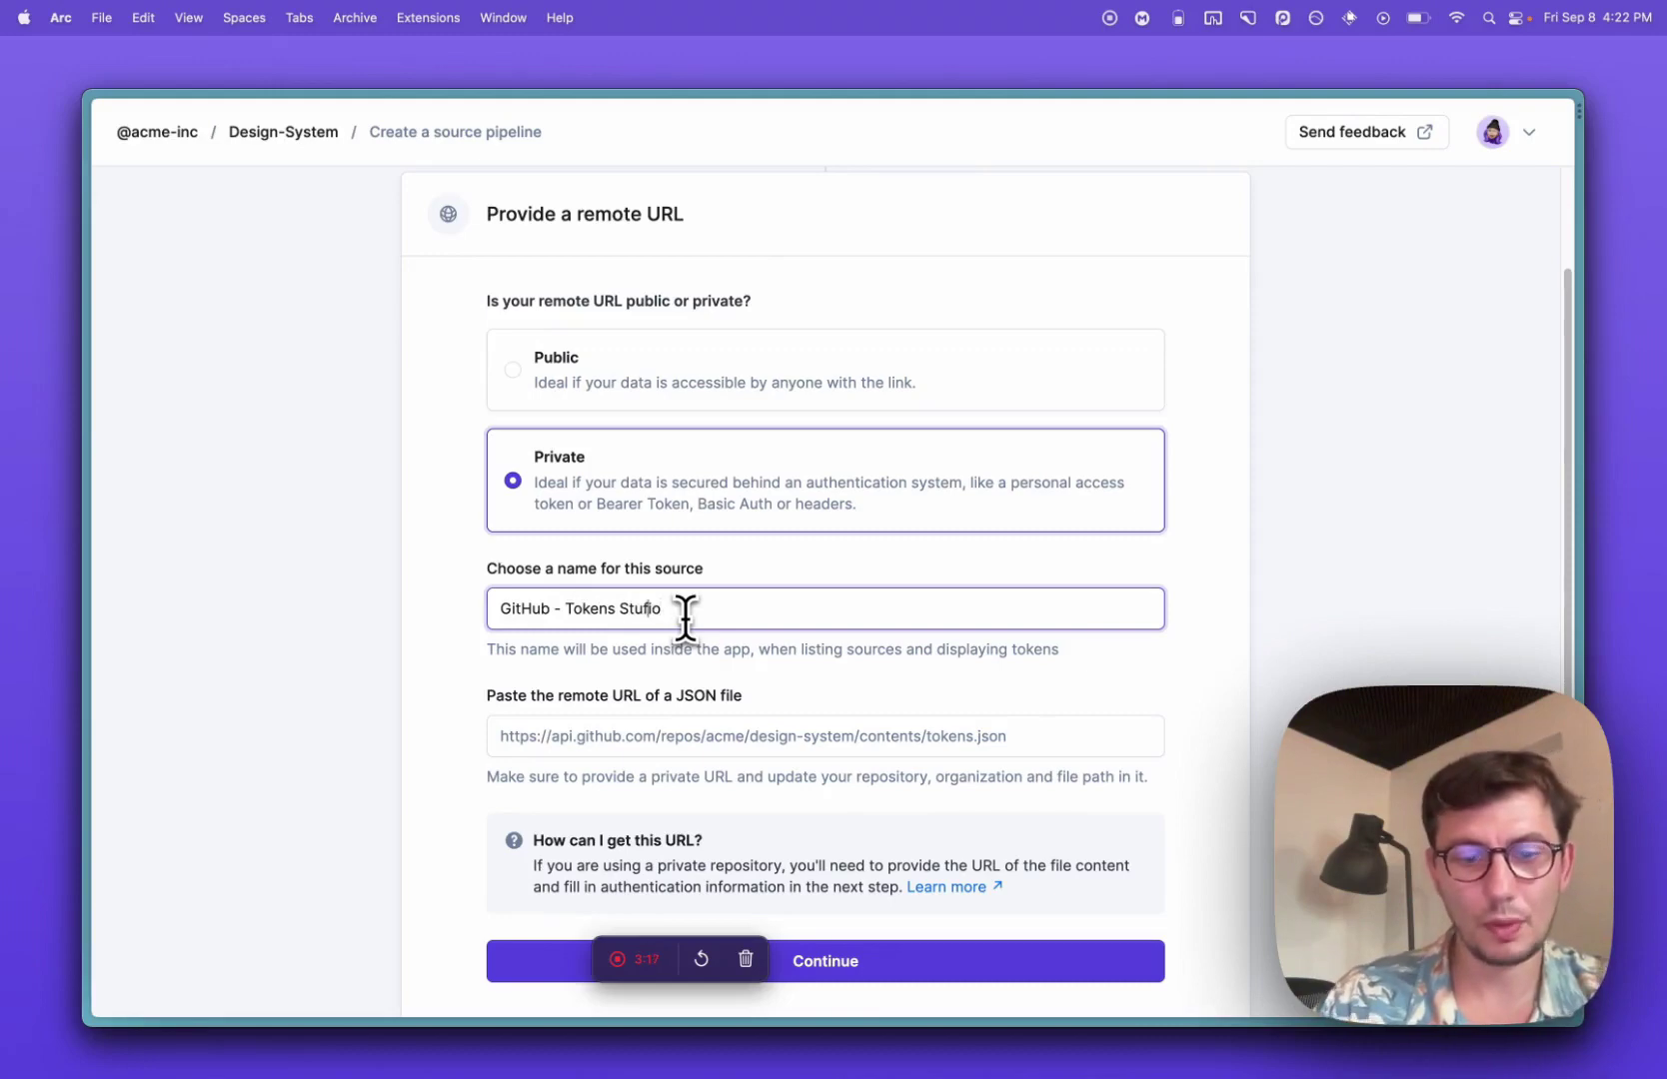
scroll(879, 566, "down", 2)
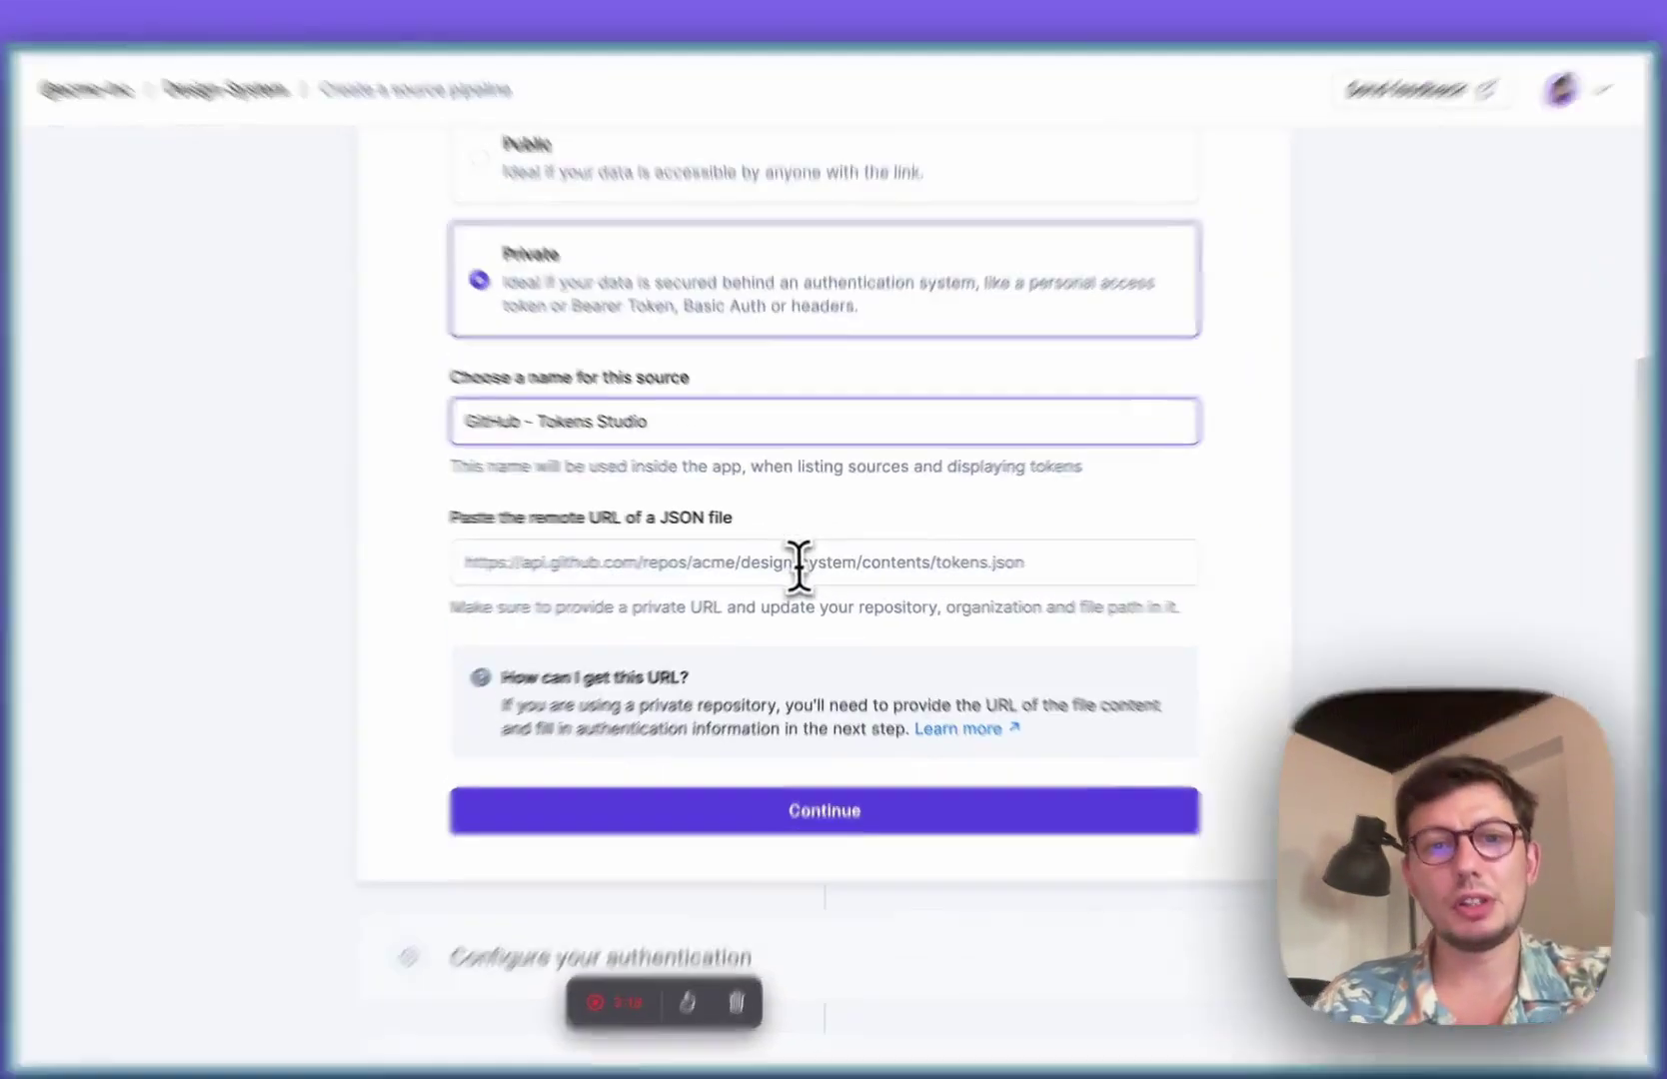
left_click(890, 551)
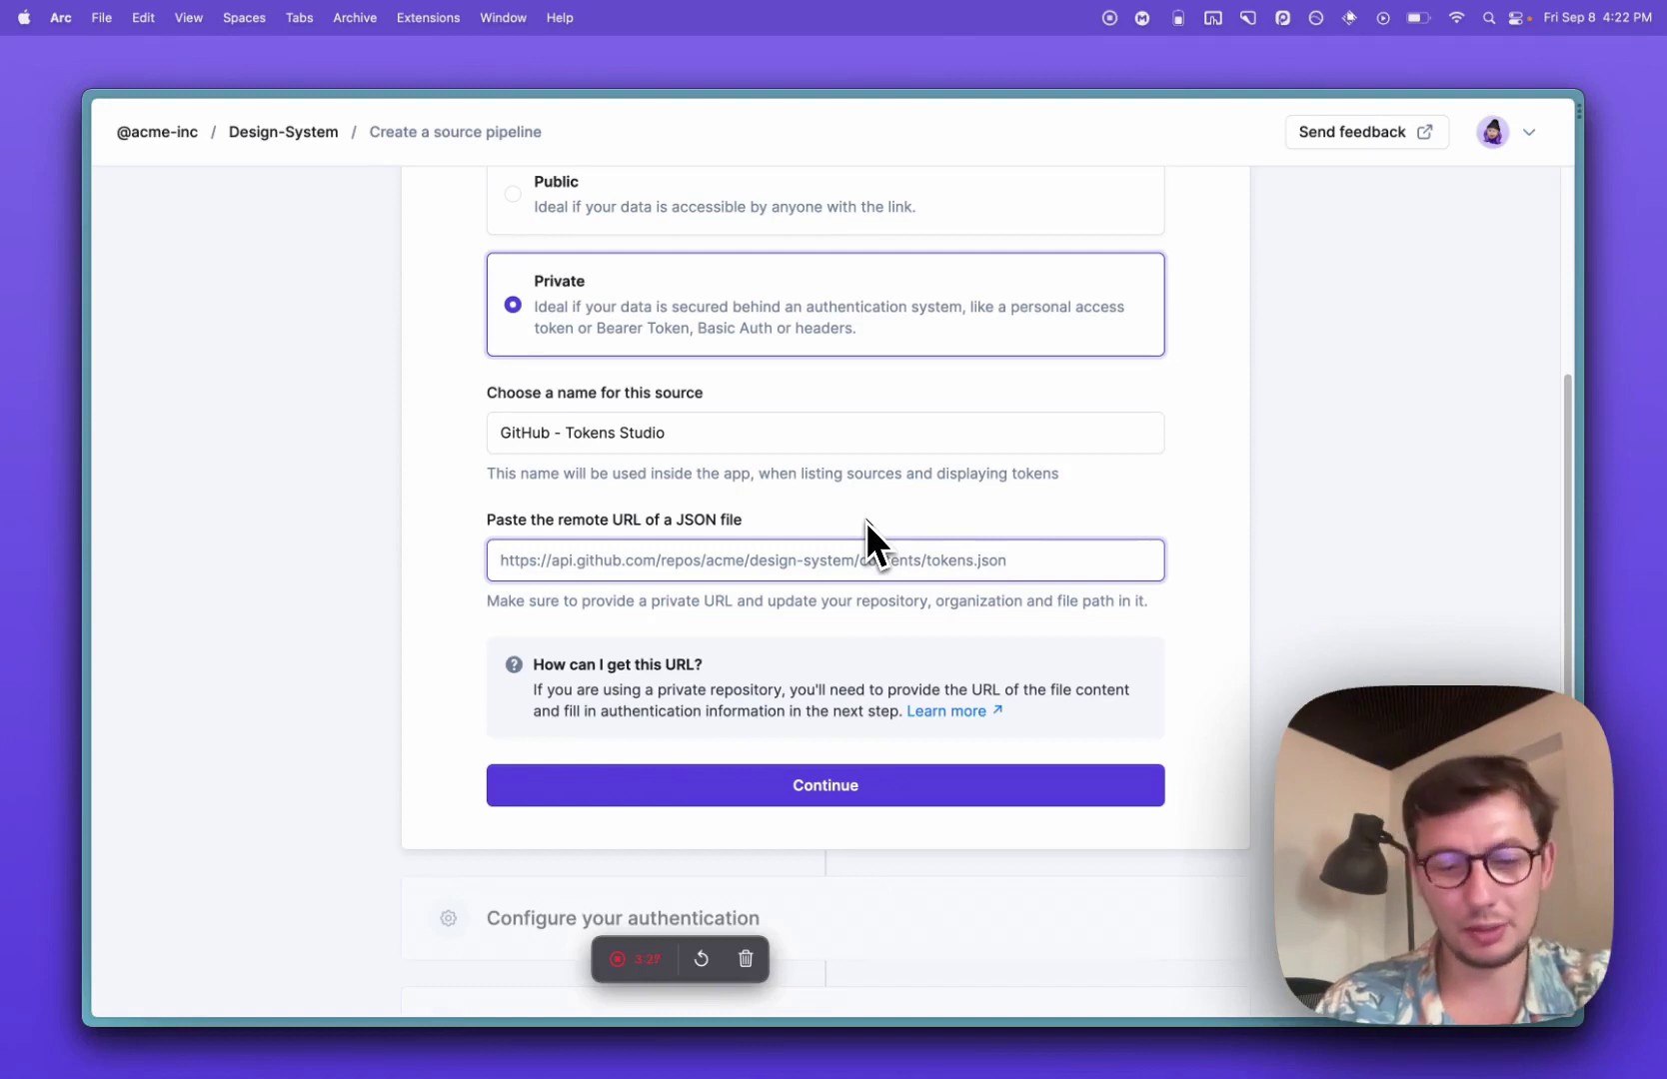
- Search the Specify docs and open the Tokens Studio - Specify API page
key("alt+space")
type("docs")
key("Escape")
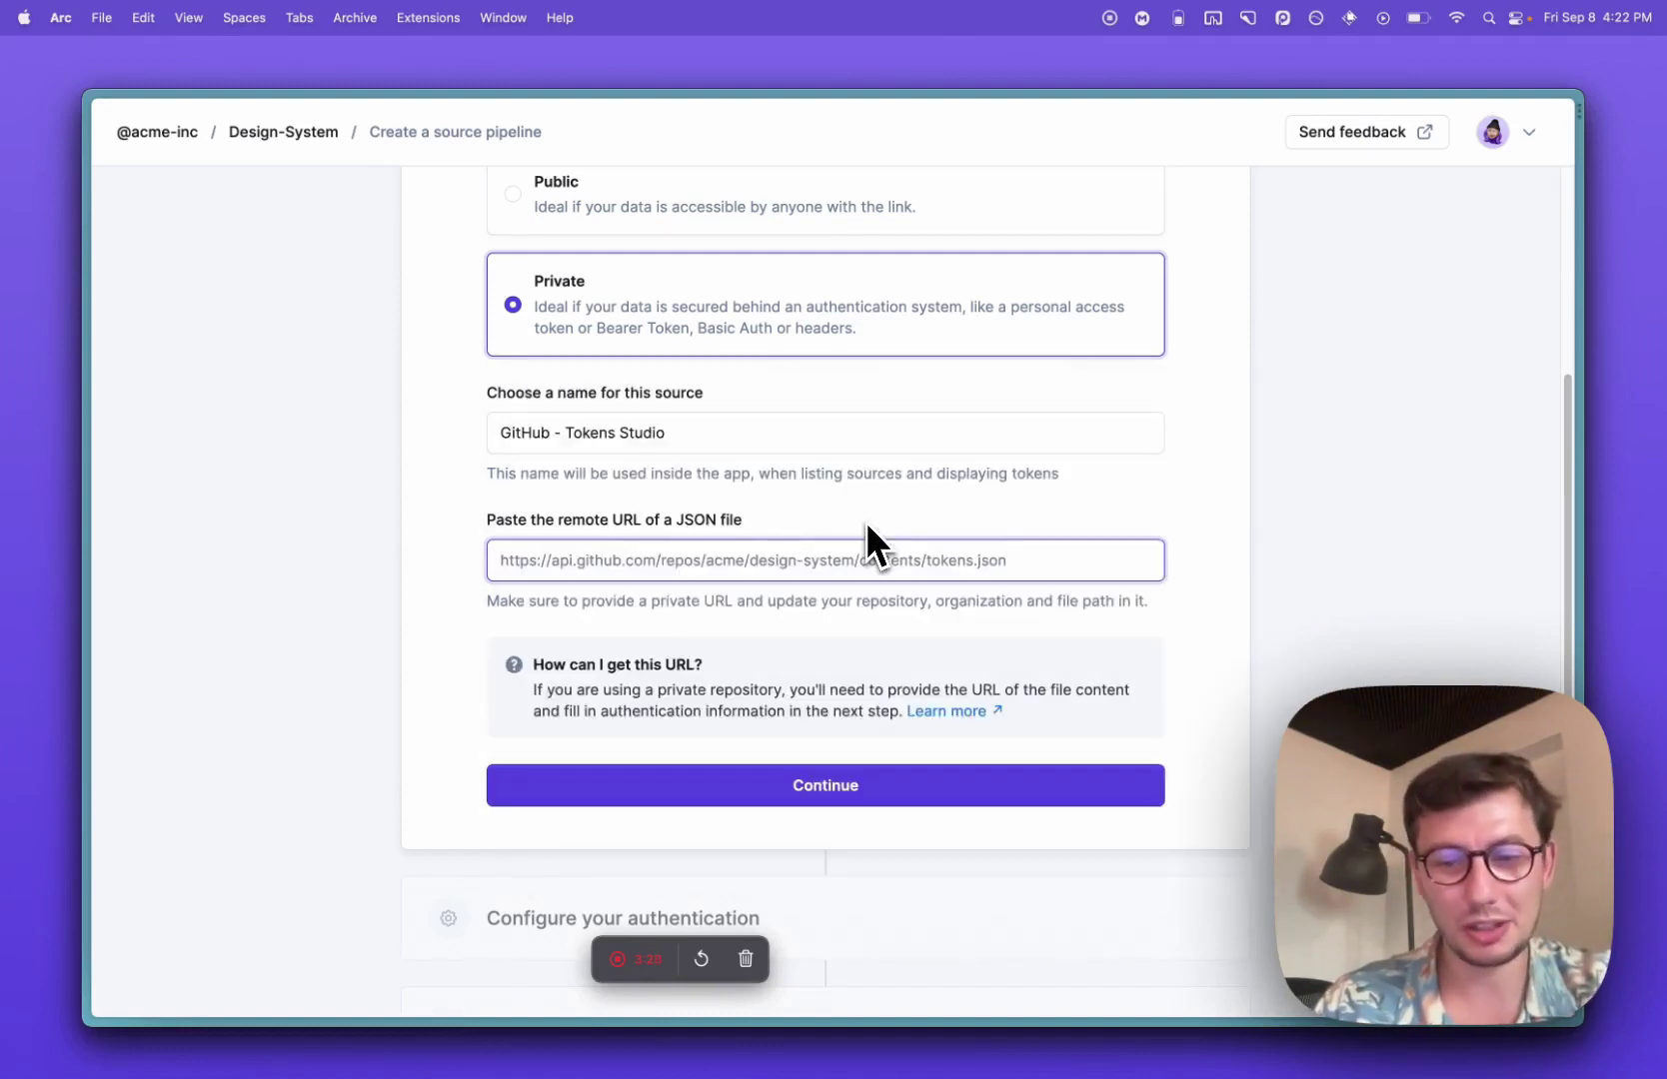
key("super+l")
type("dics")
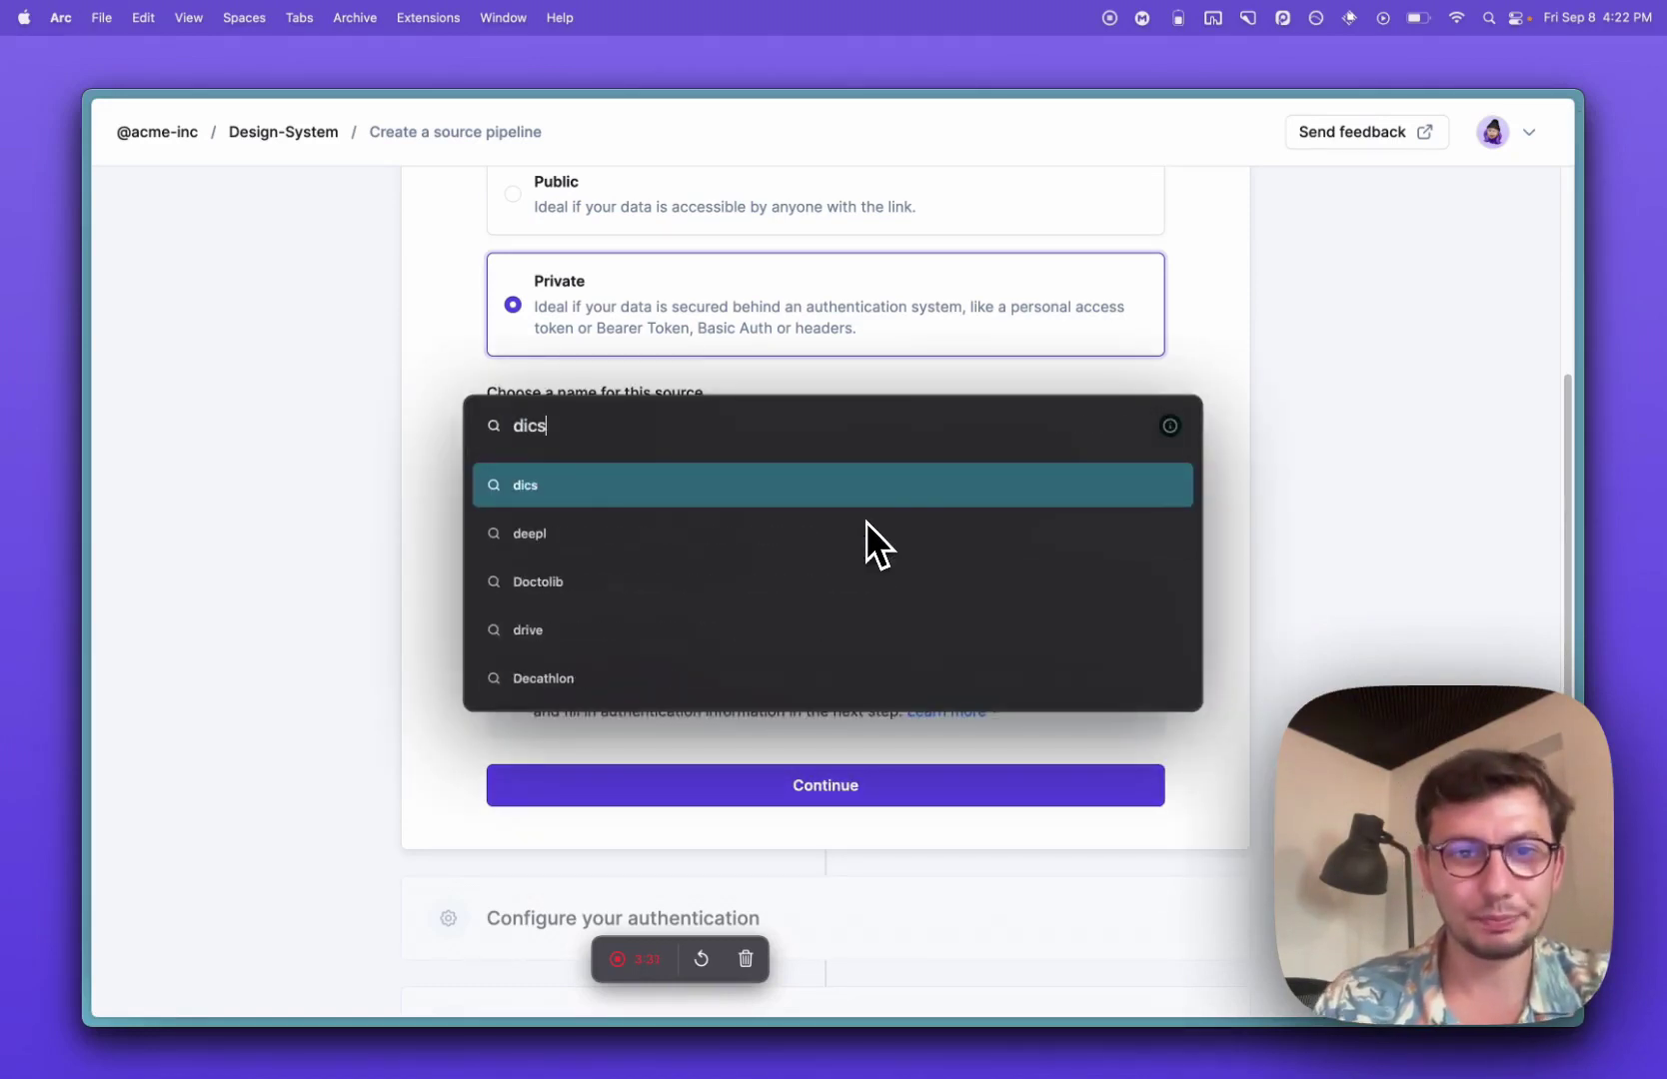
key("BackSpace")
type("o")
key("Down")
key("Down")
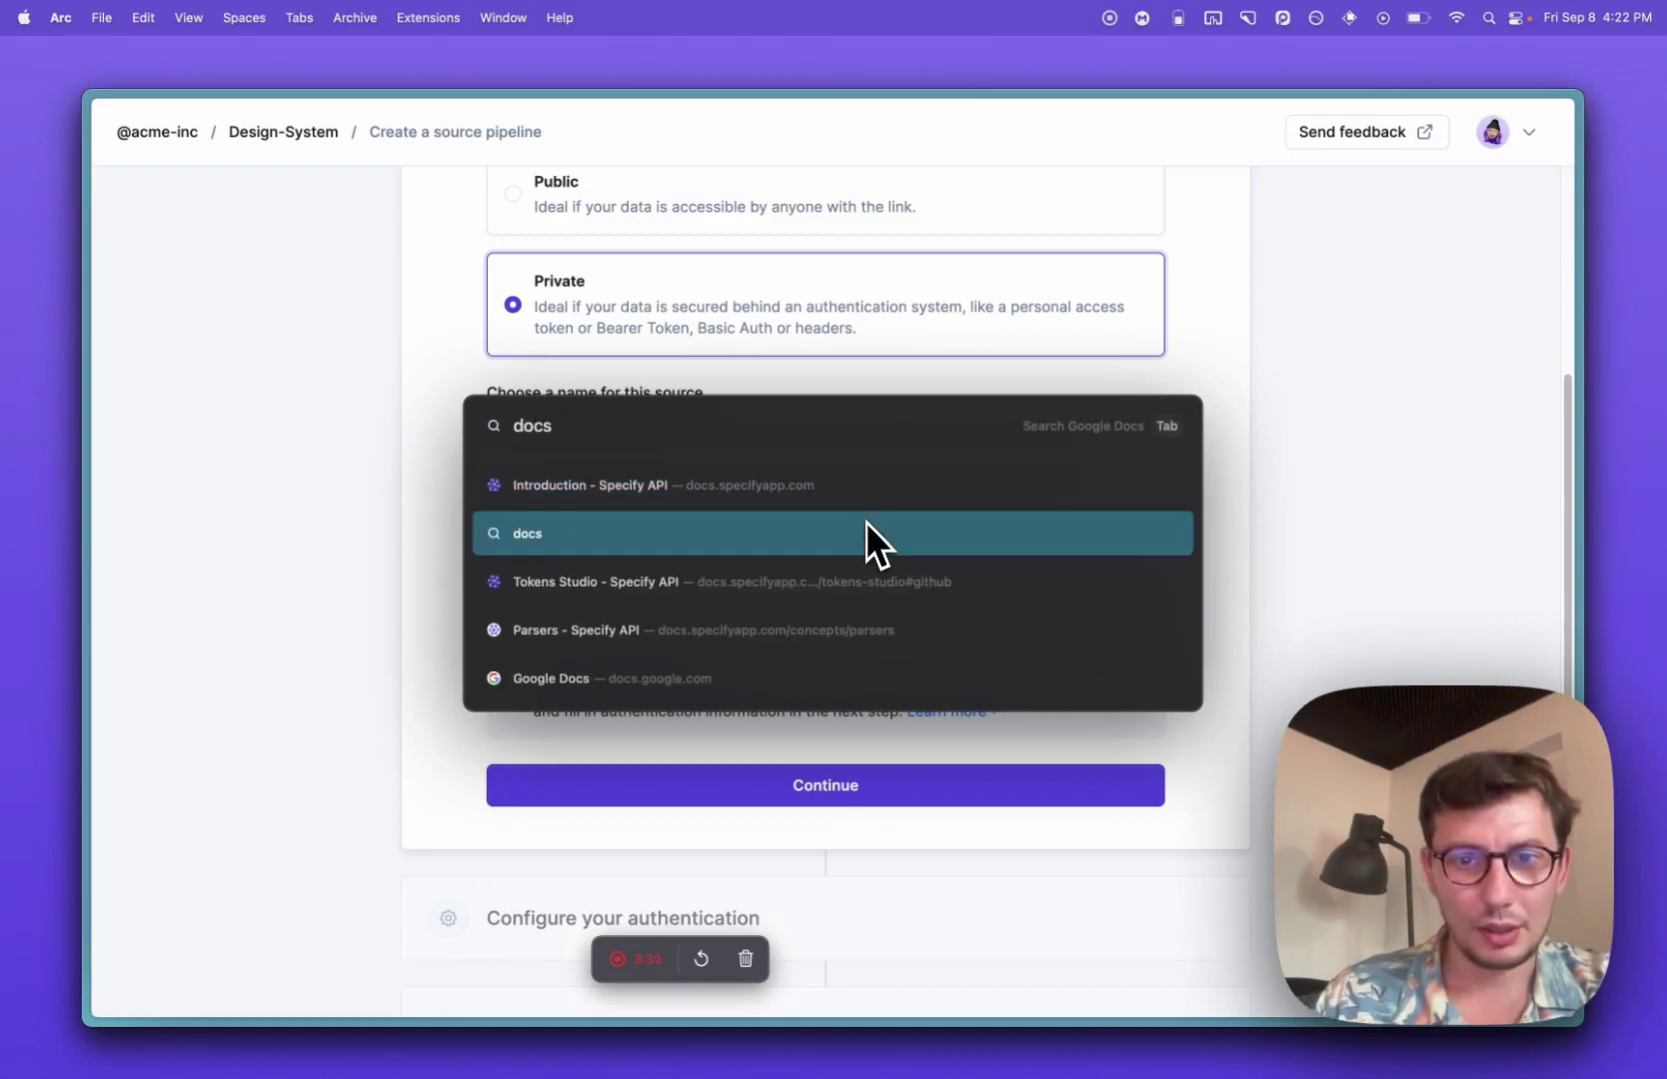
key("Return")
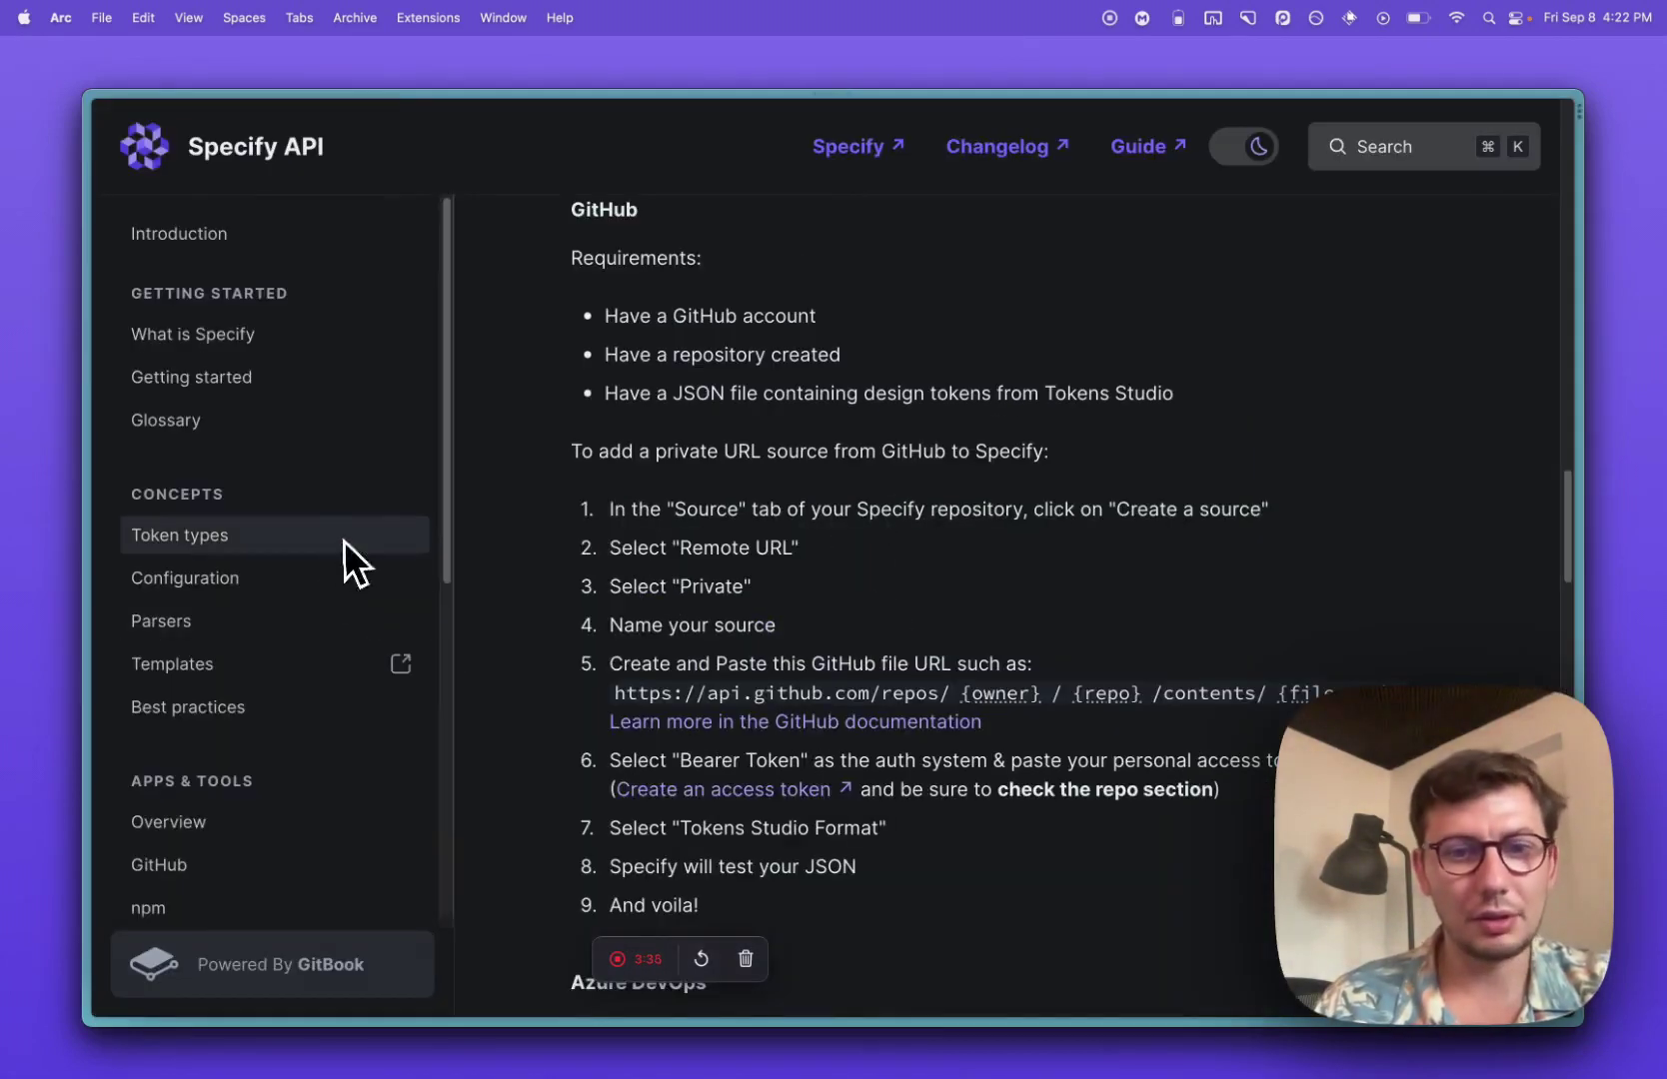
- Copy the example URL api.github.com/repos/{owner}/{repo}/contents/{file_path} and return to Specify
scroll(317, 530, "down", 5)
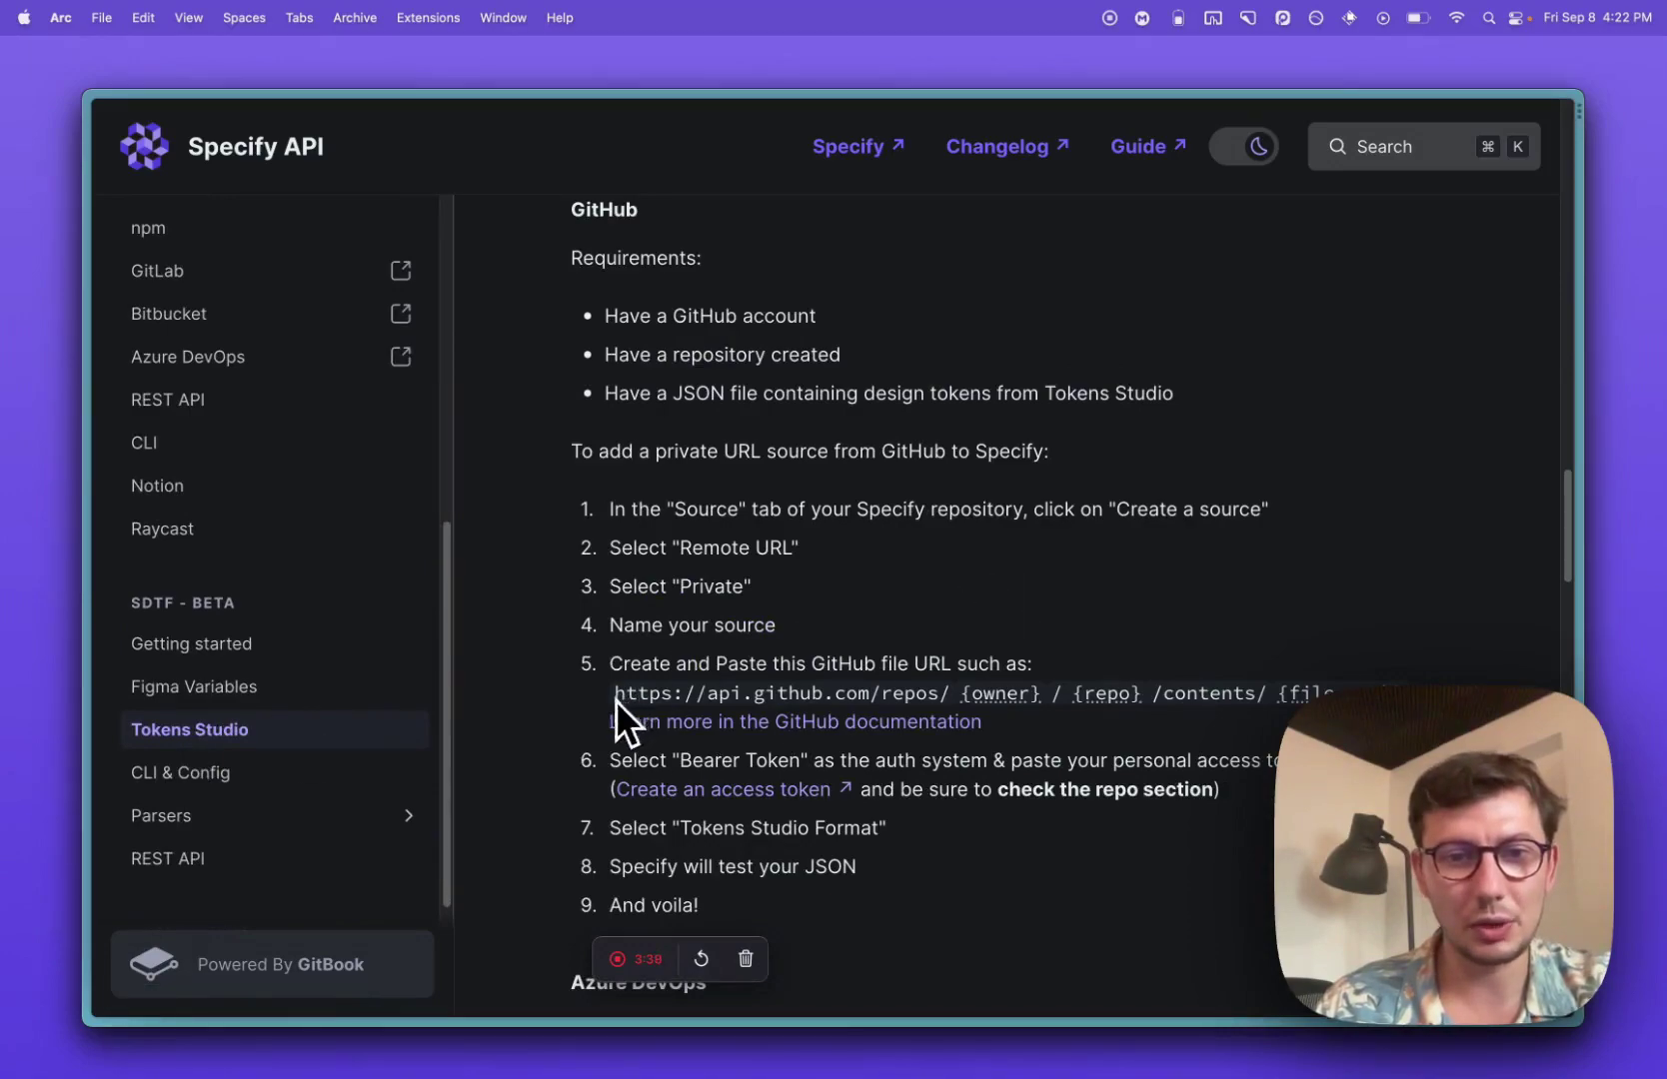
left_click_drag(616, 700, 1382, 697)
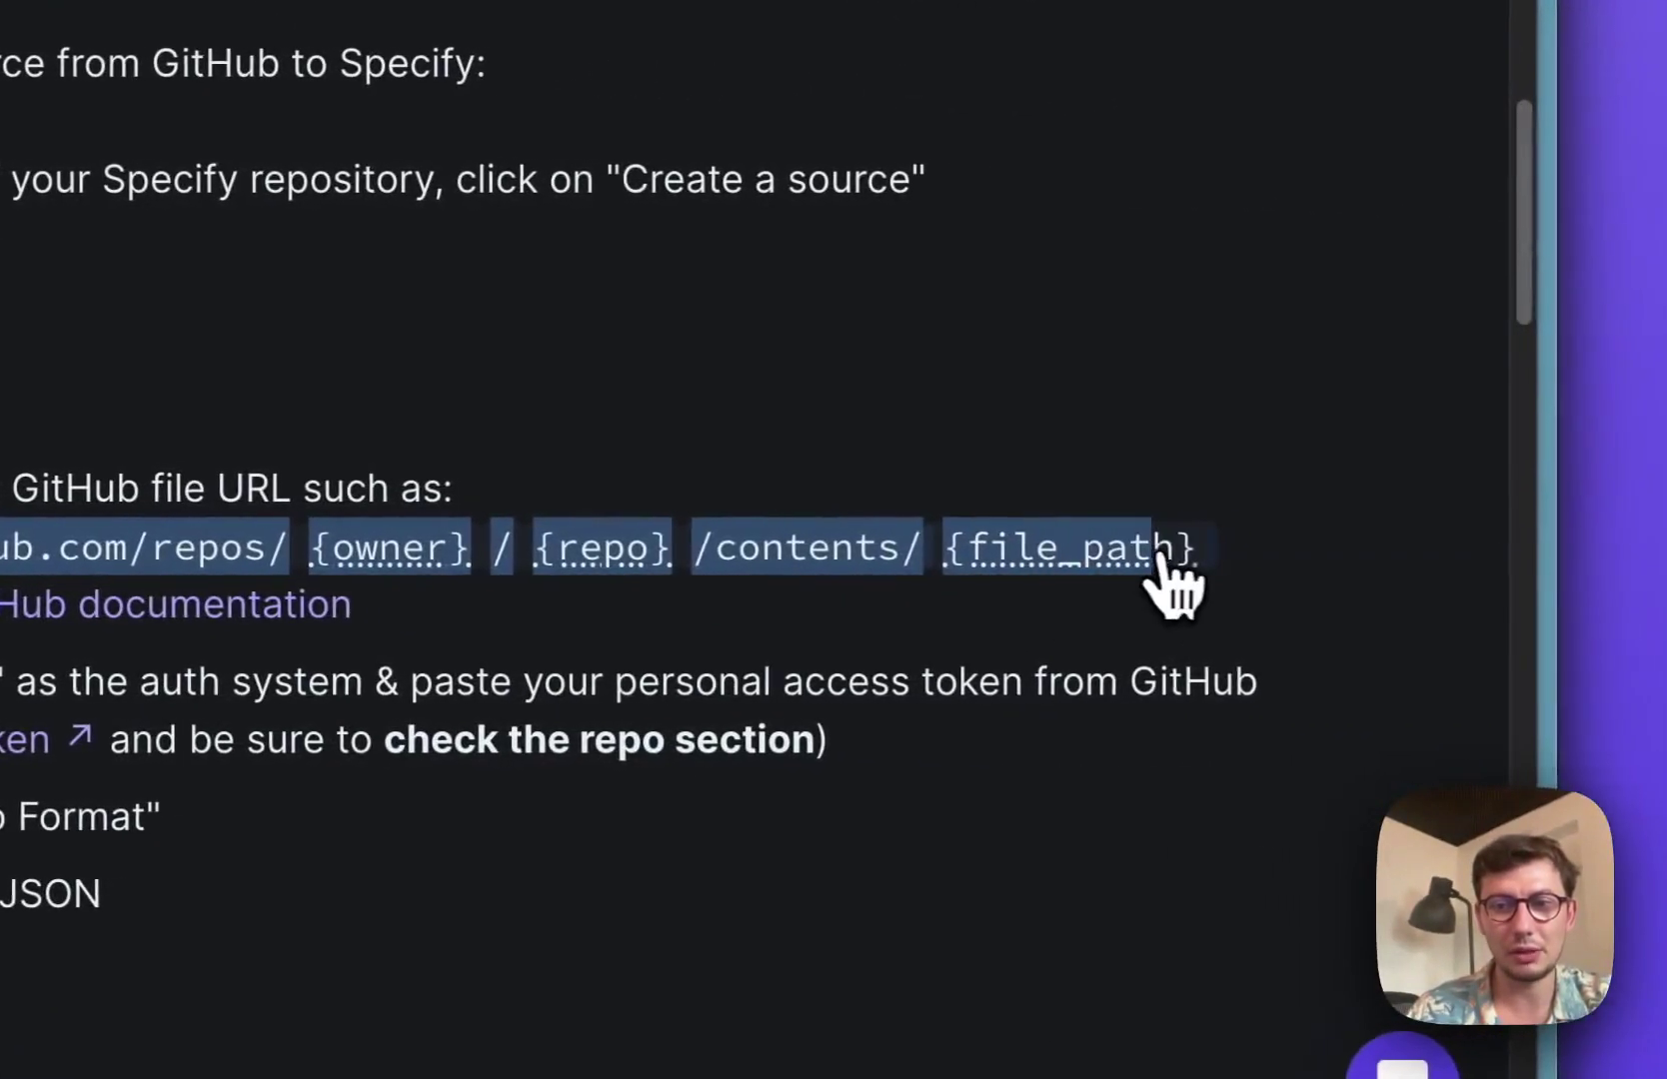
left_click_drag(1162, 555, 1199, 555)
key("super+c")
key("super+Tab")
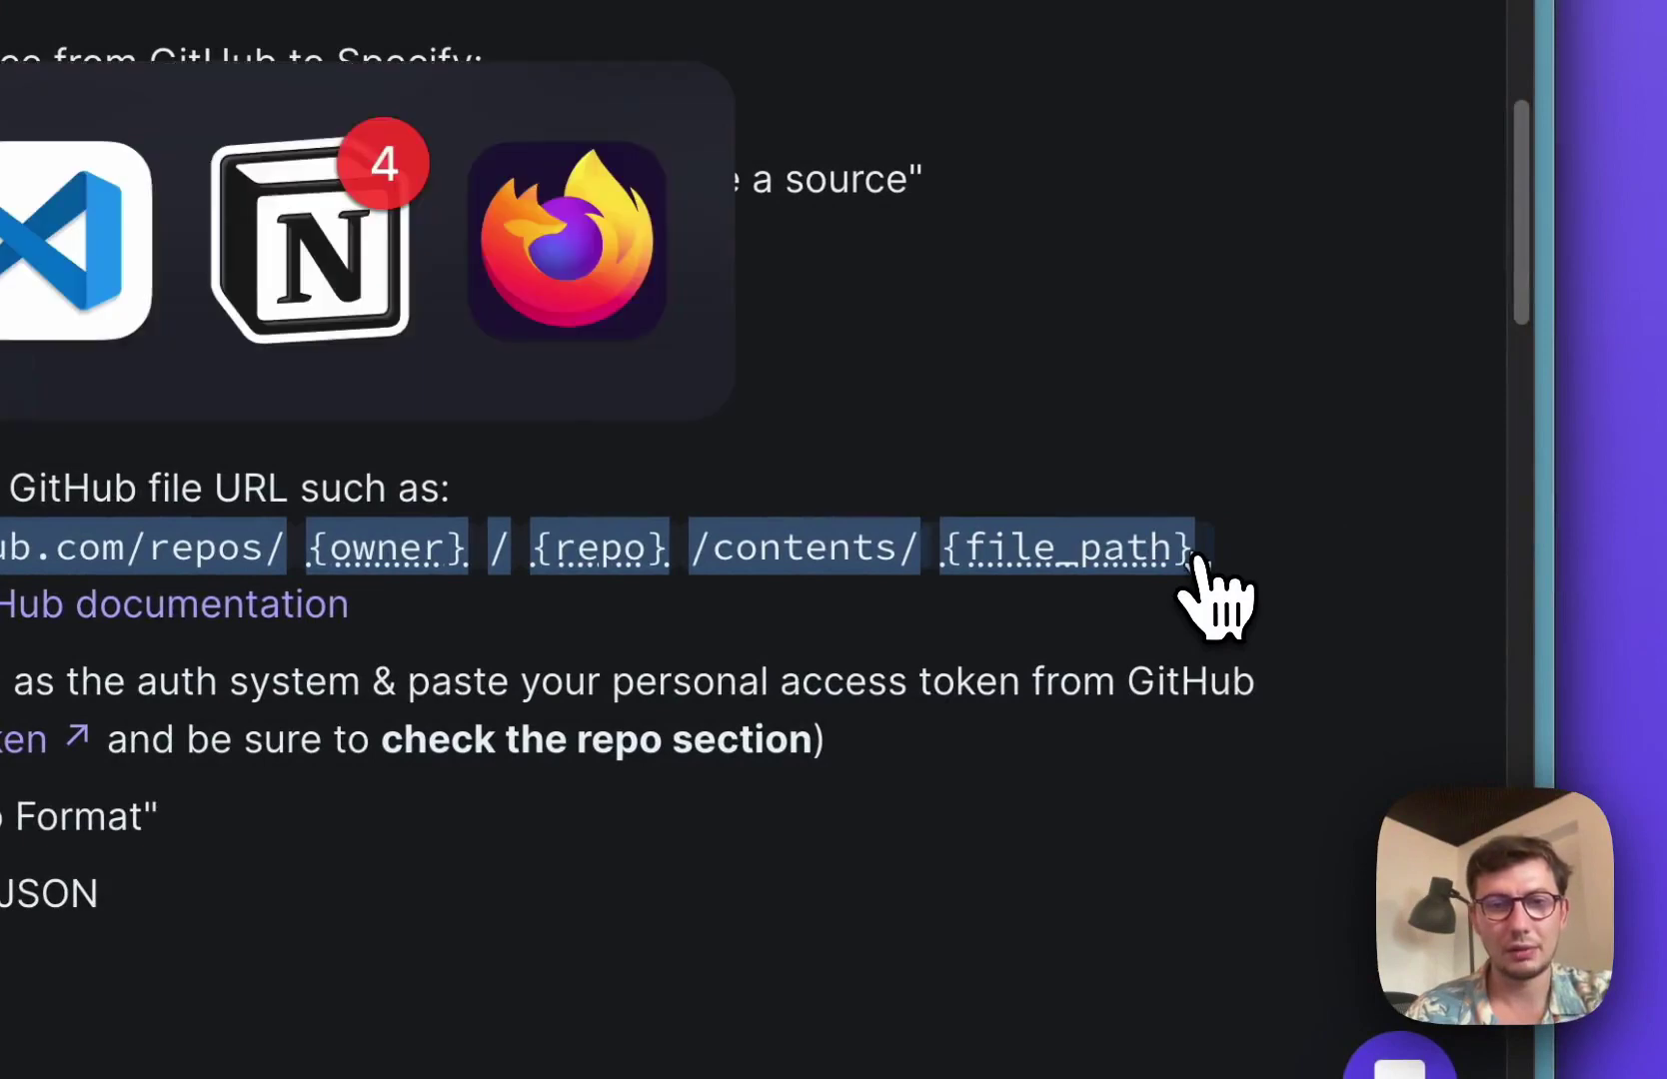
- Paste the GitHub contents API URL and fill in the owner username and the design-system repo
key("super+Tab")
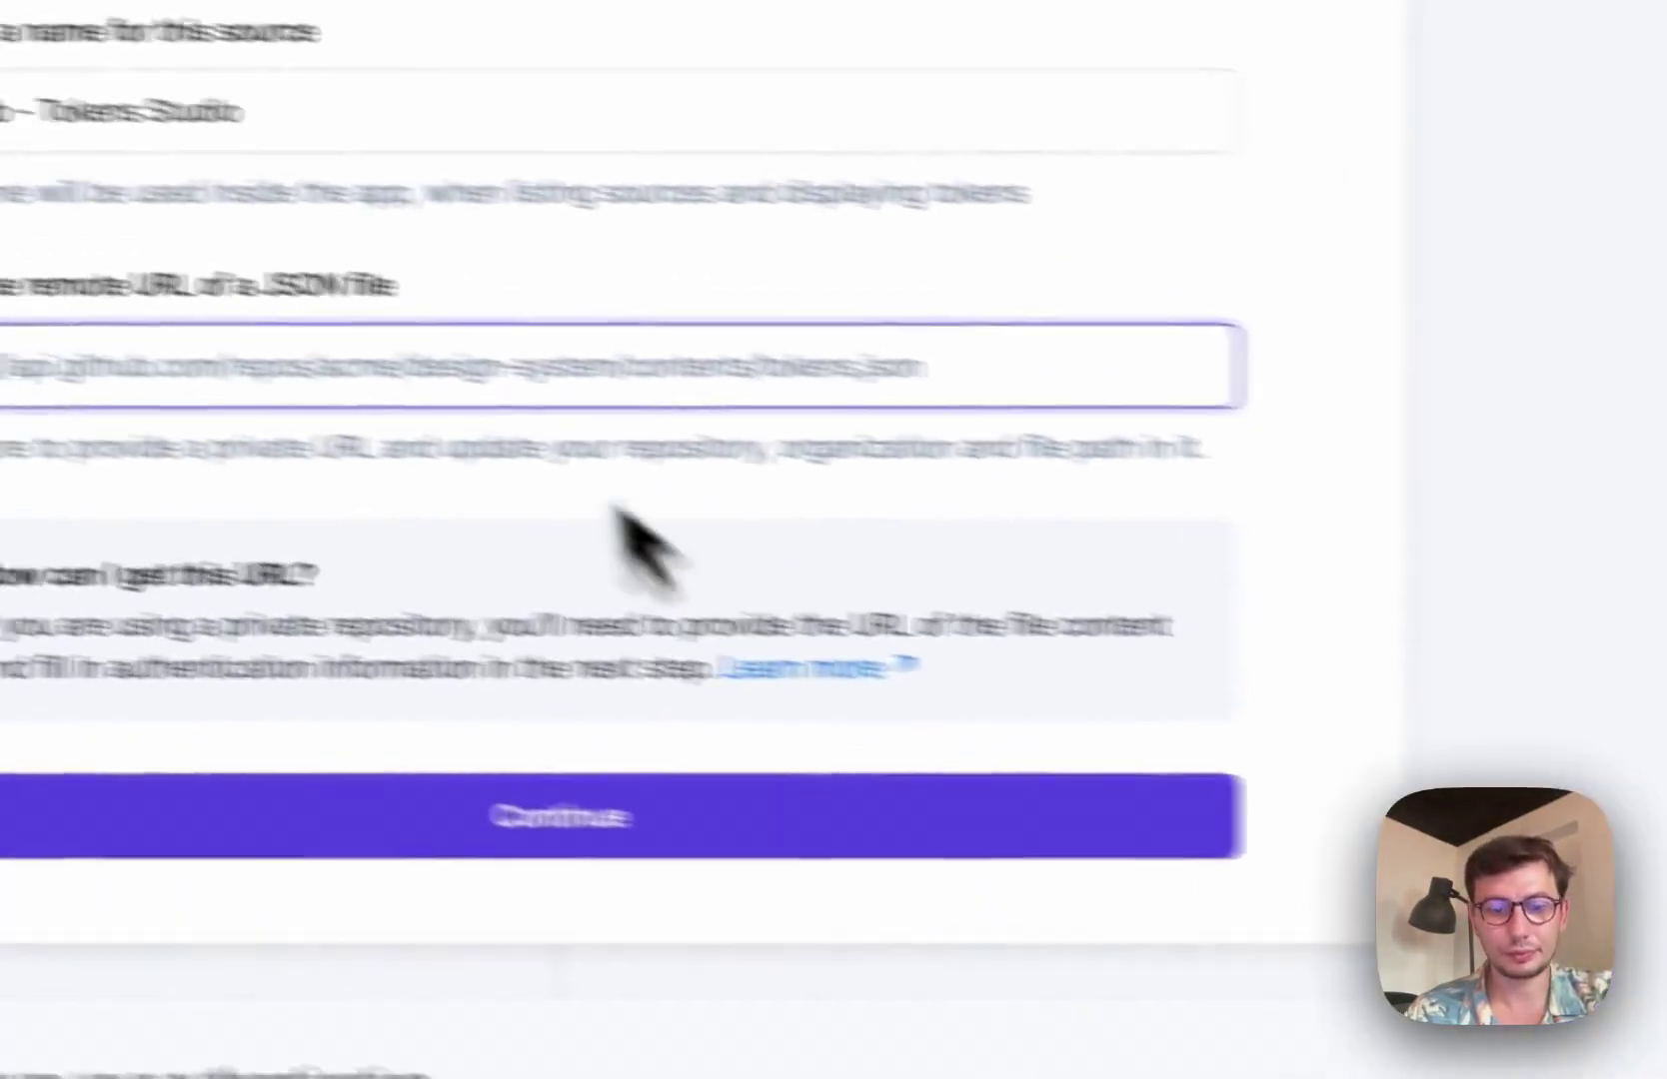
key("super+v")
left_click_drag(571, 407, 674, 408)
type("doe-jane")
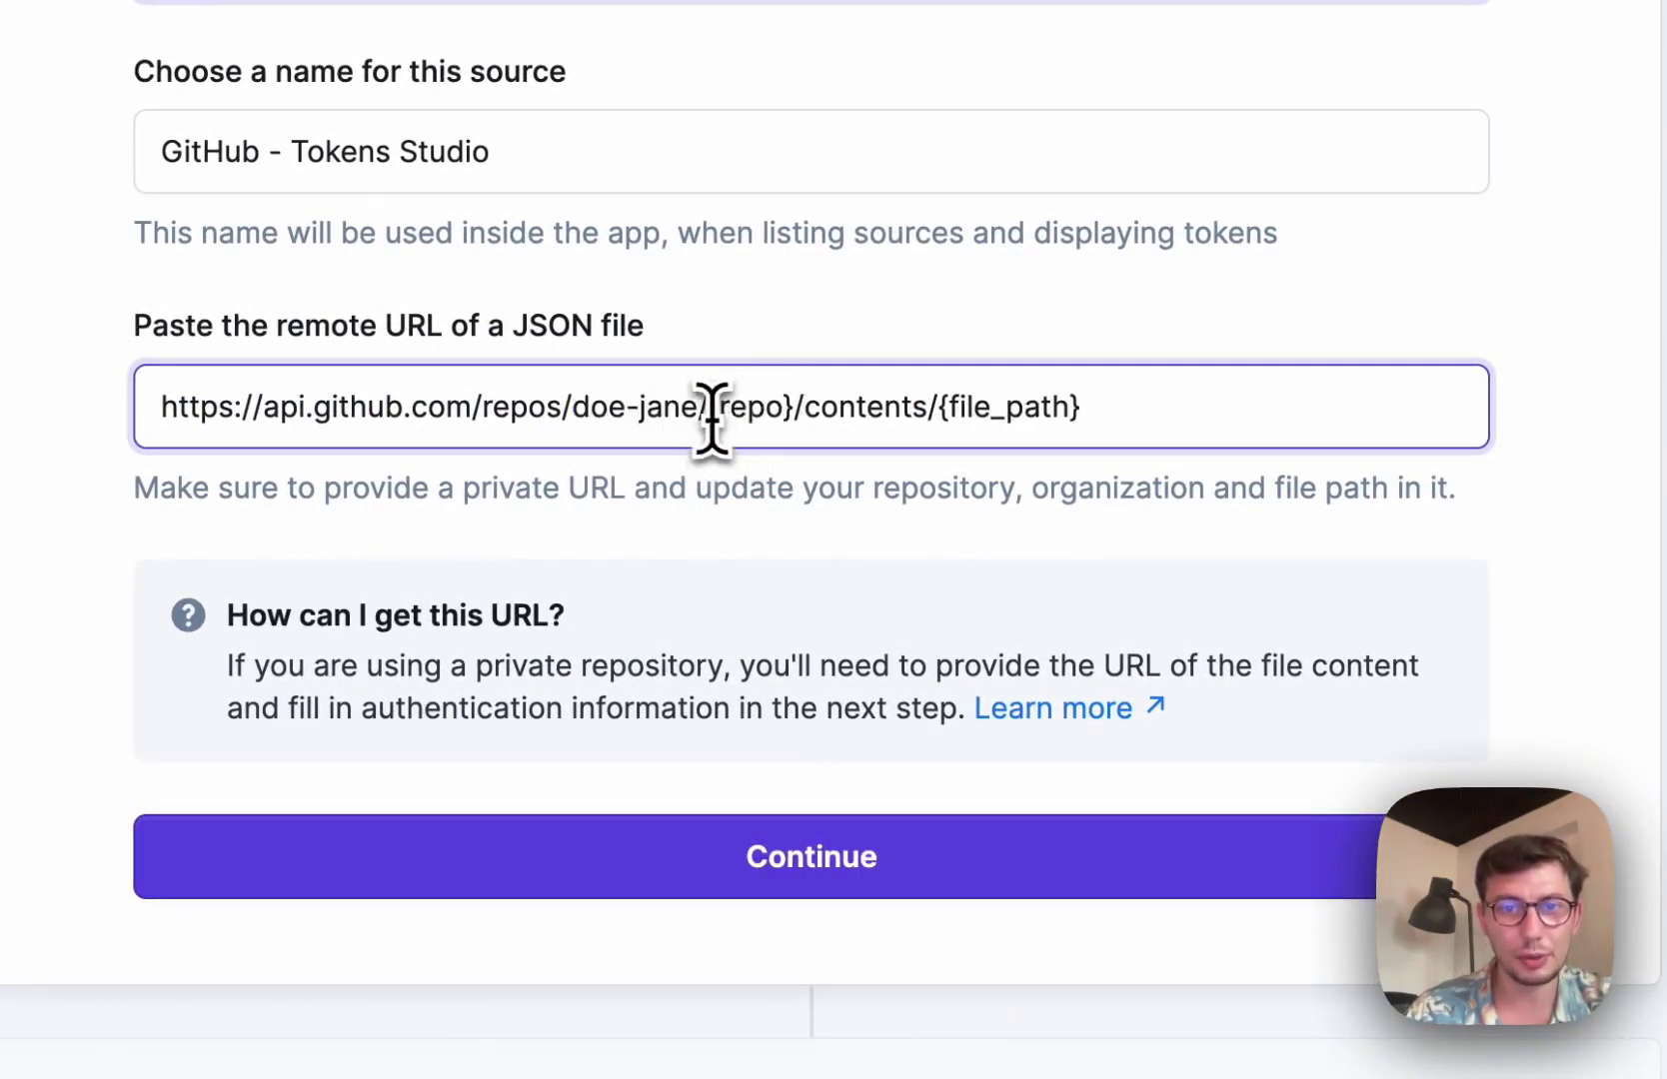
left_click_drag(708, 404, 778, 410)
type("design")
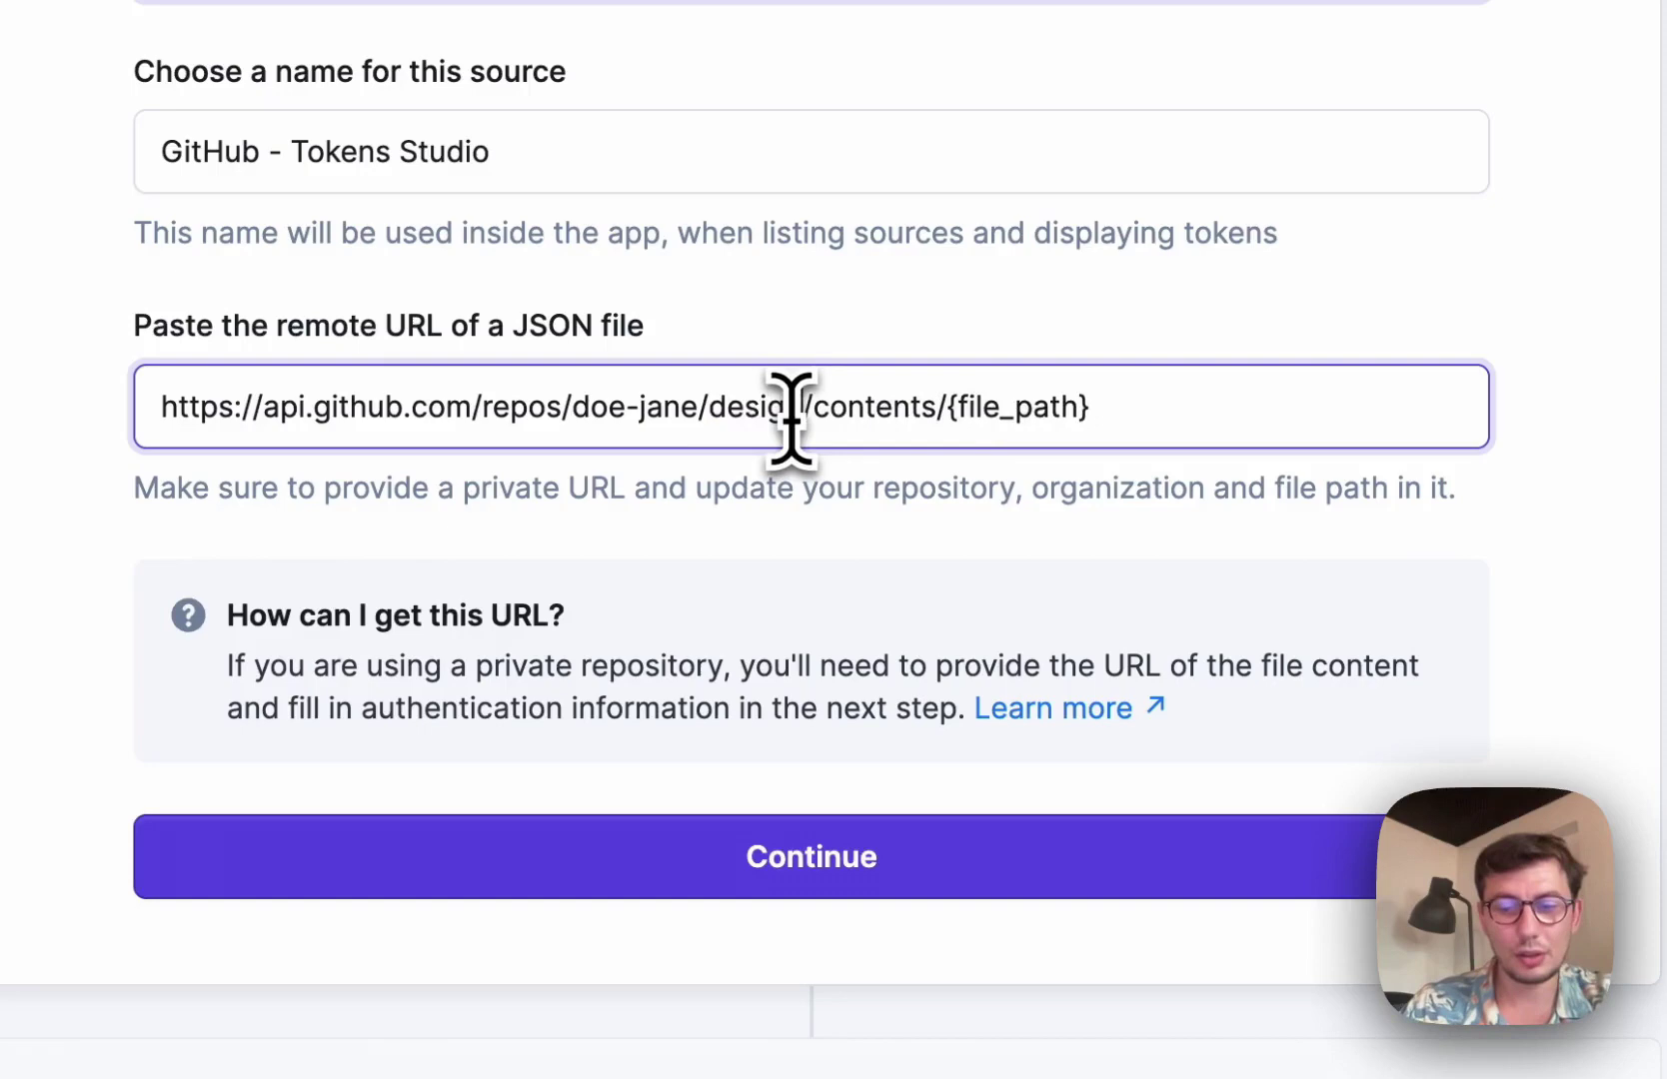
type("-system")
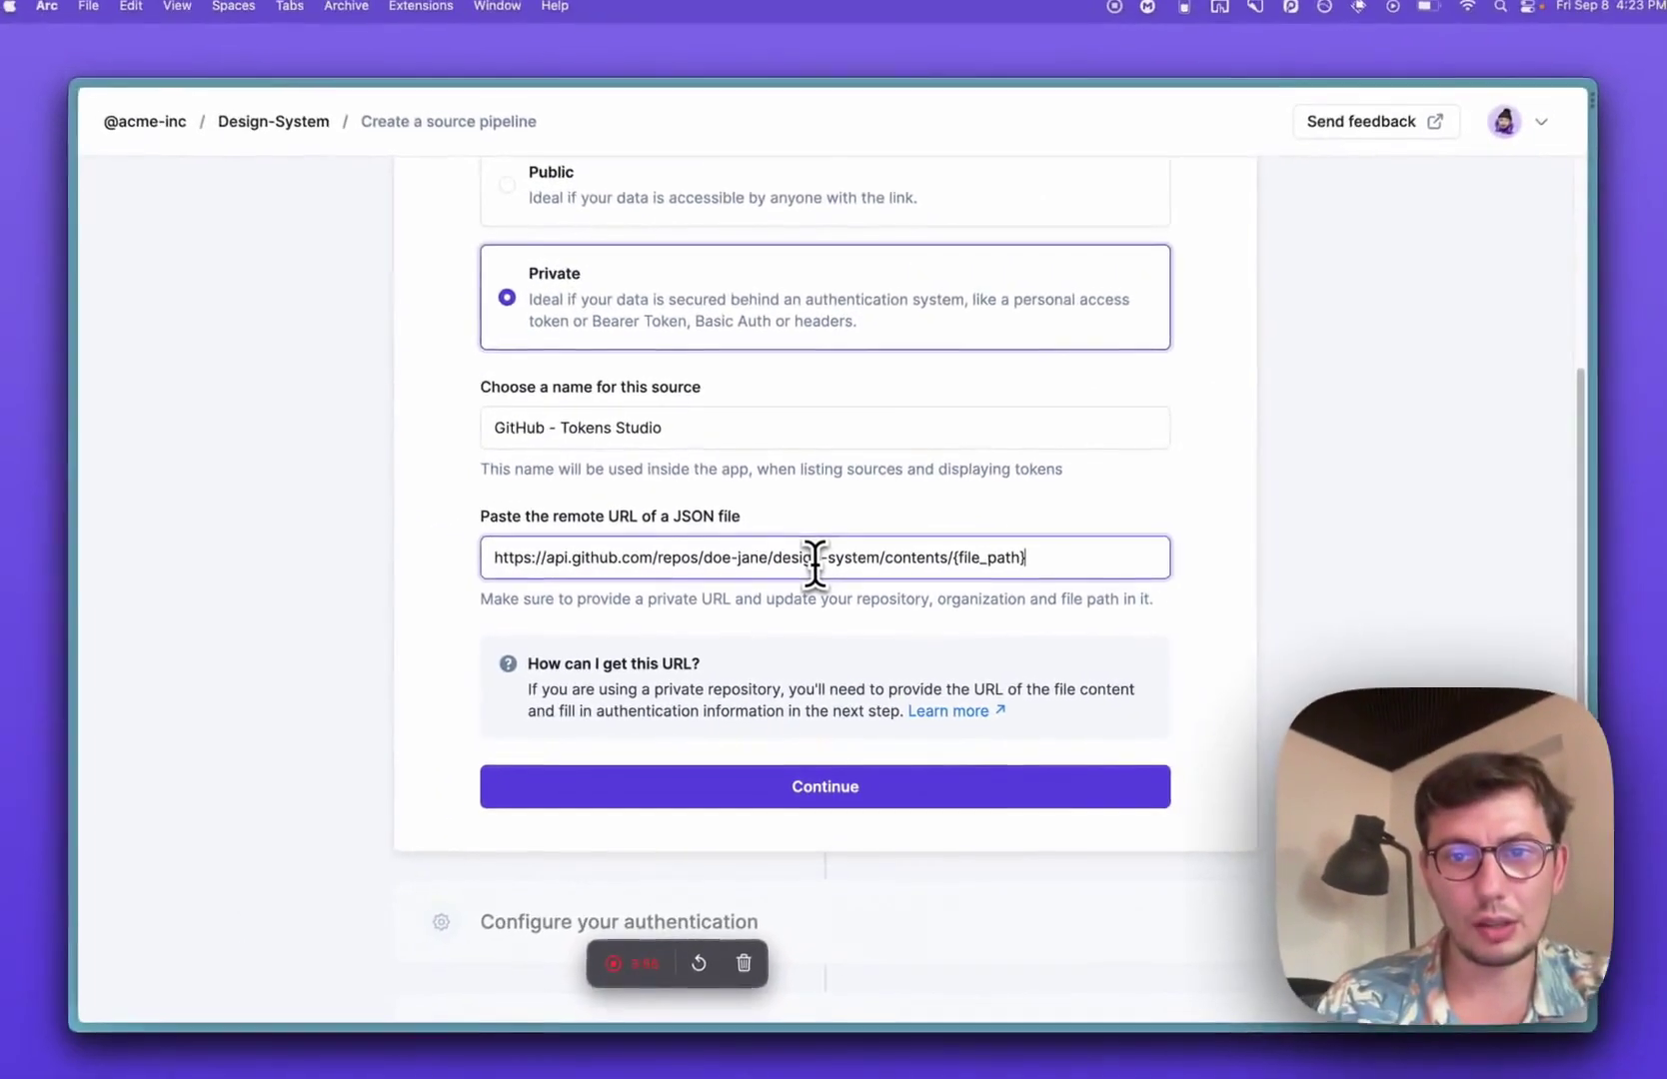
key("shift+Left")
key("shift+Left")
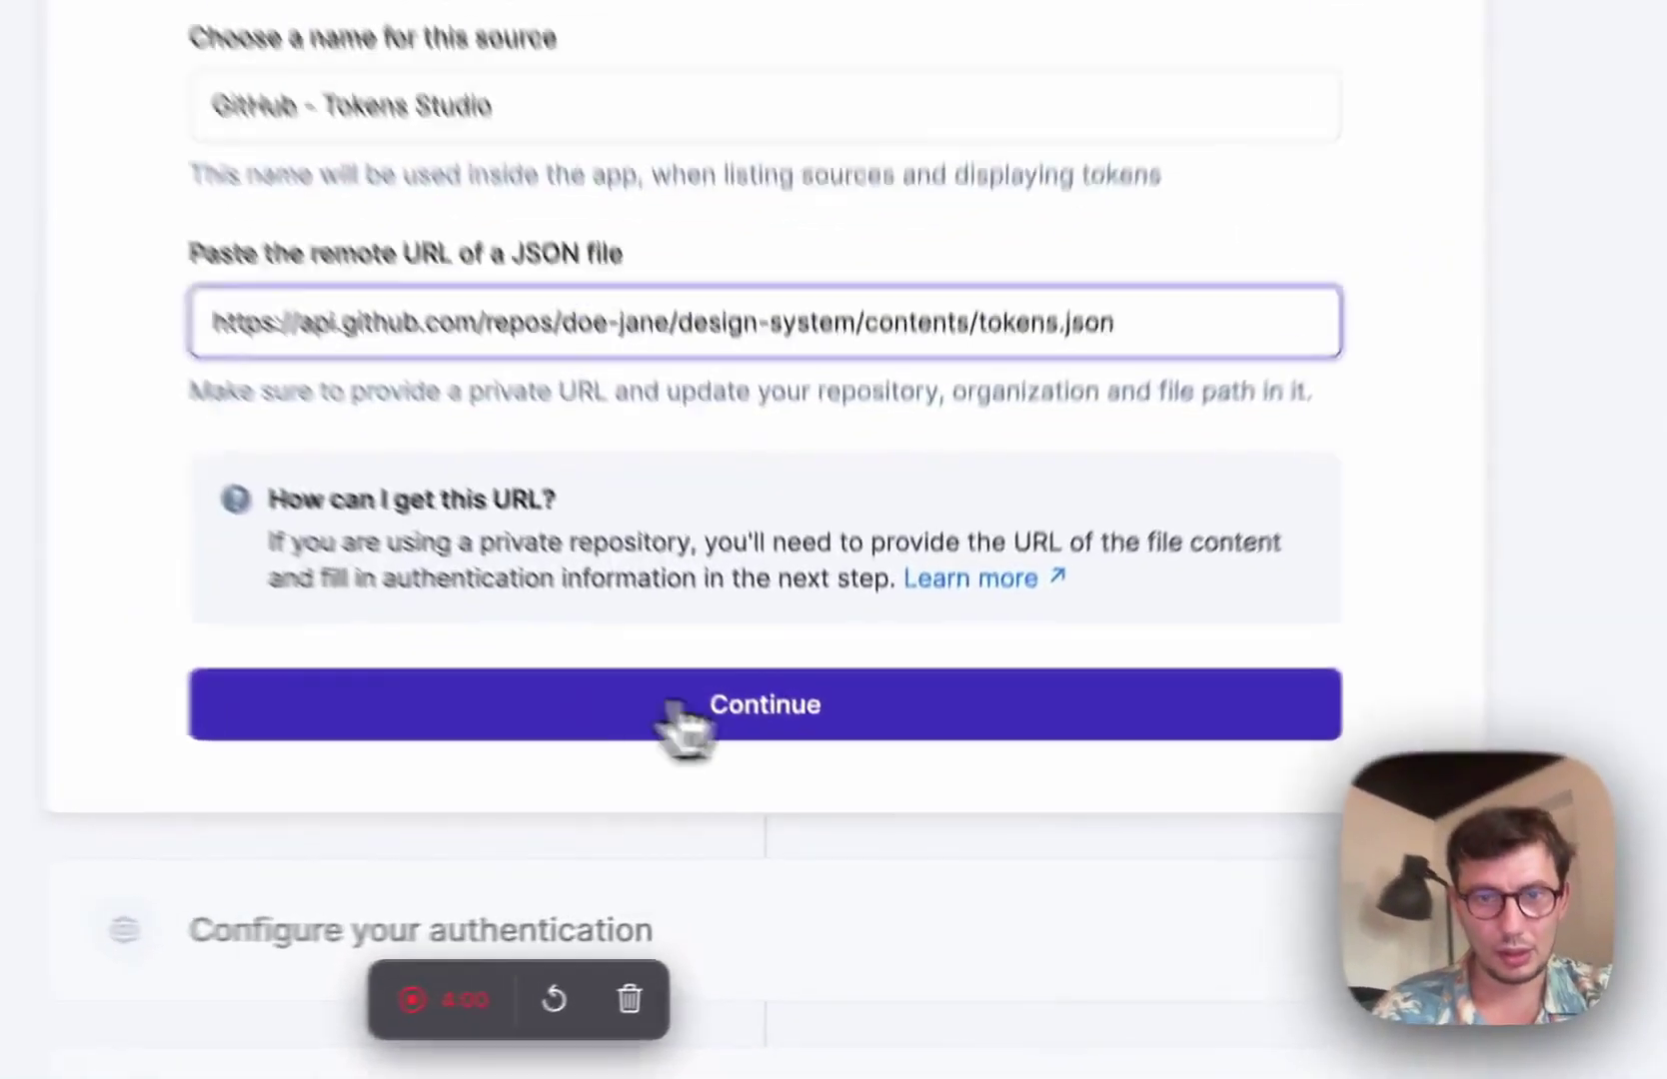
- Confirm the URL and move on to the Bearer Token authentication step
left_click(771, 786)
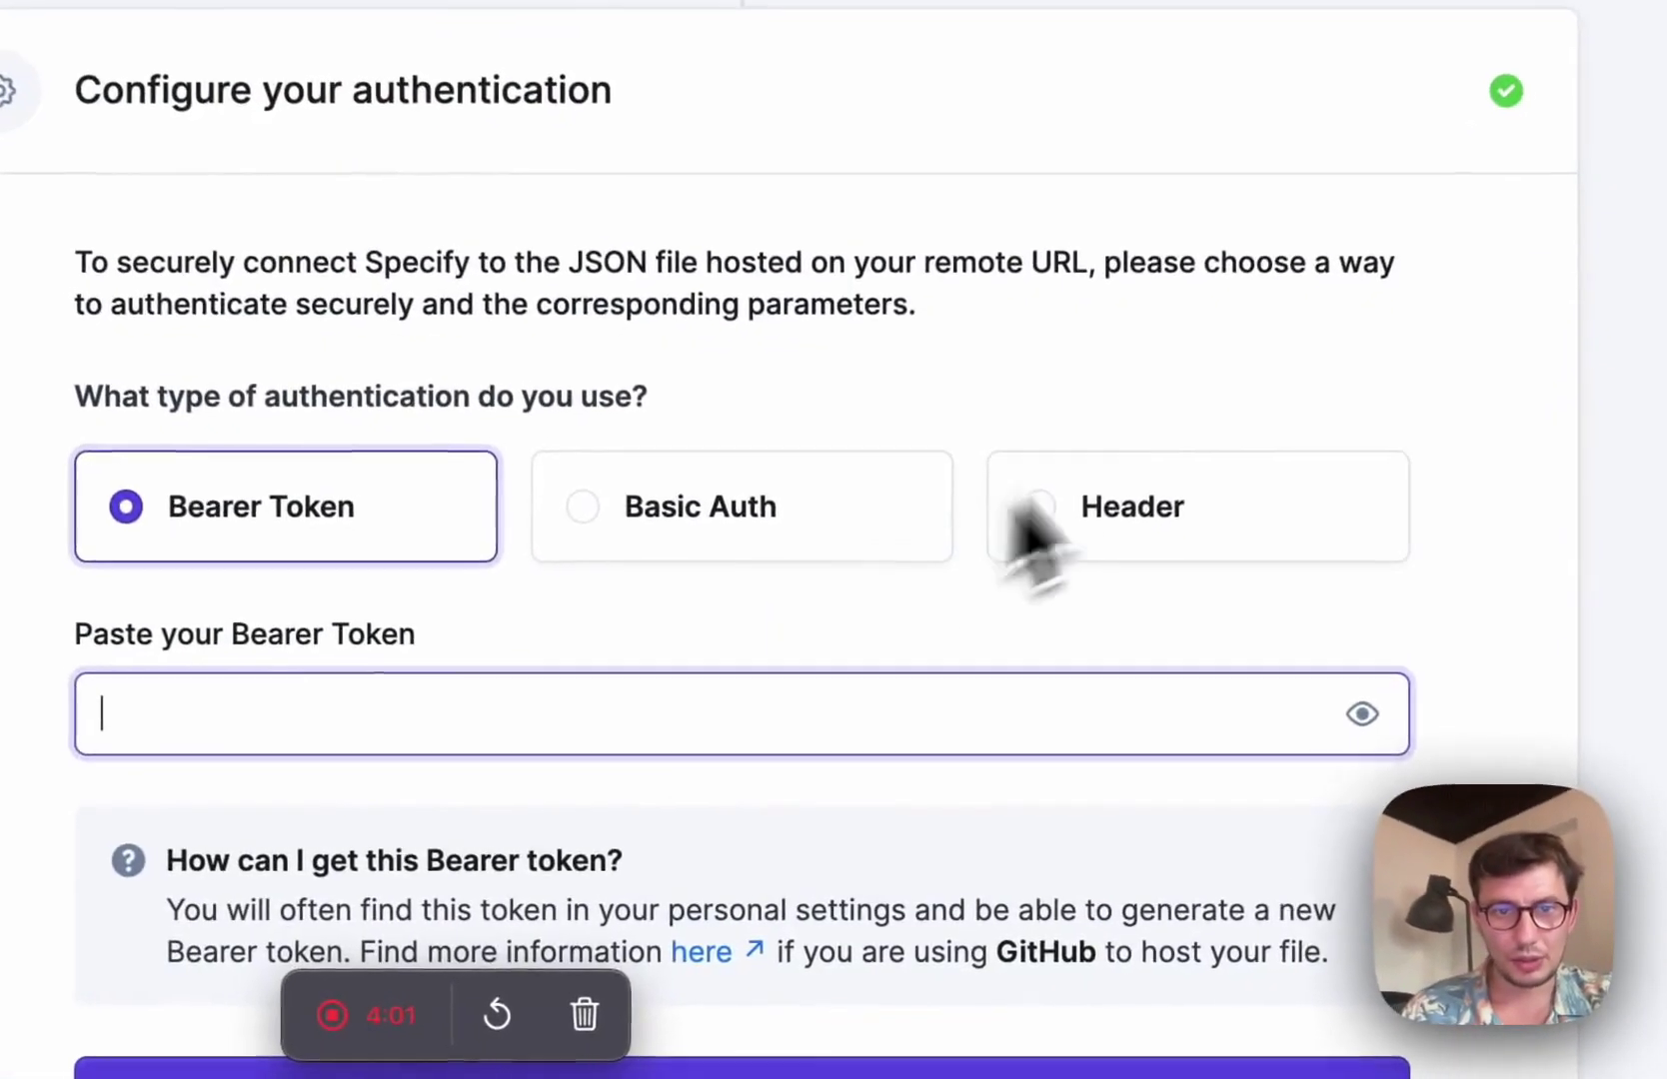
scroll(1185, 410, "down", 5)
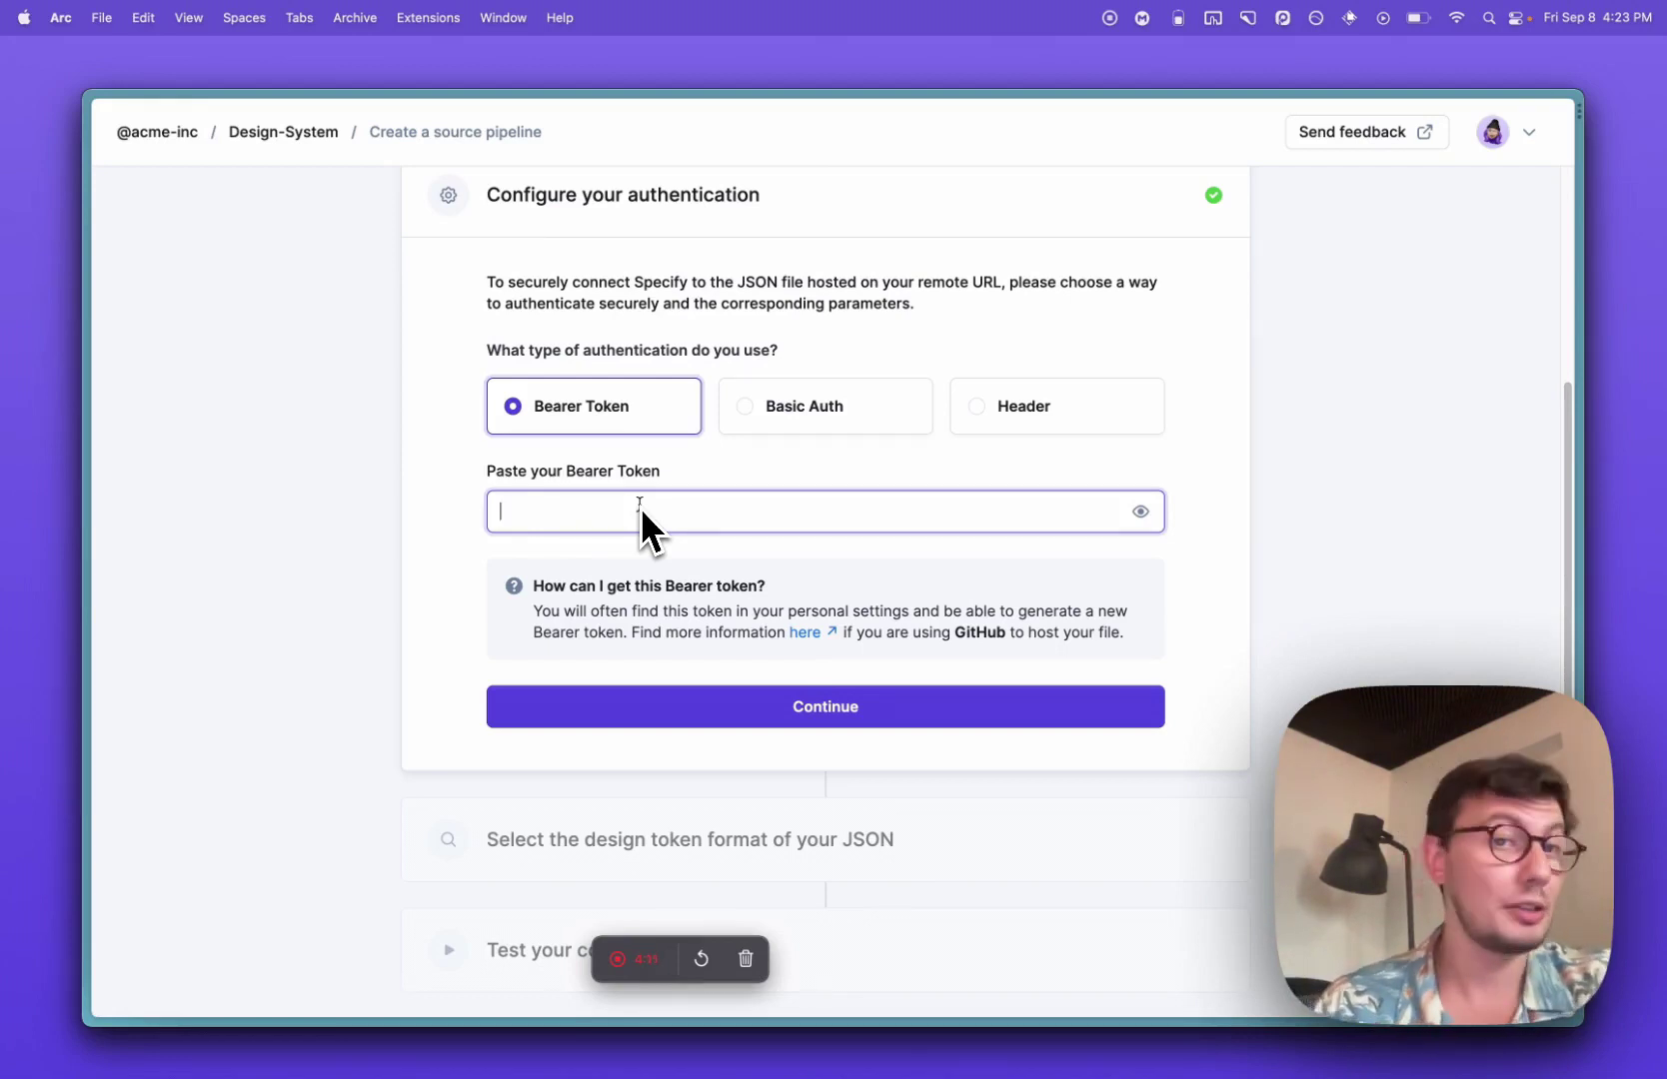
key("super+t")
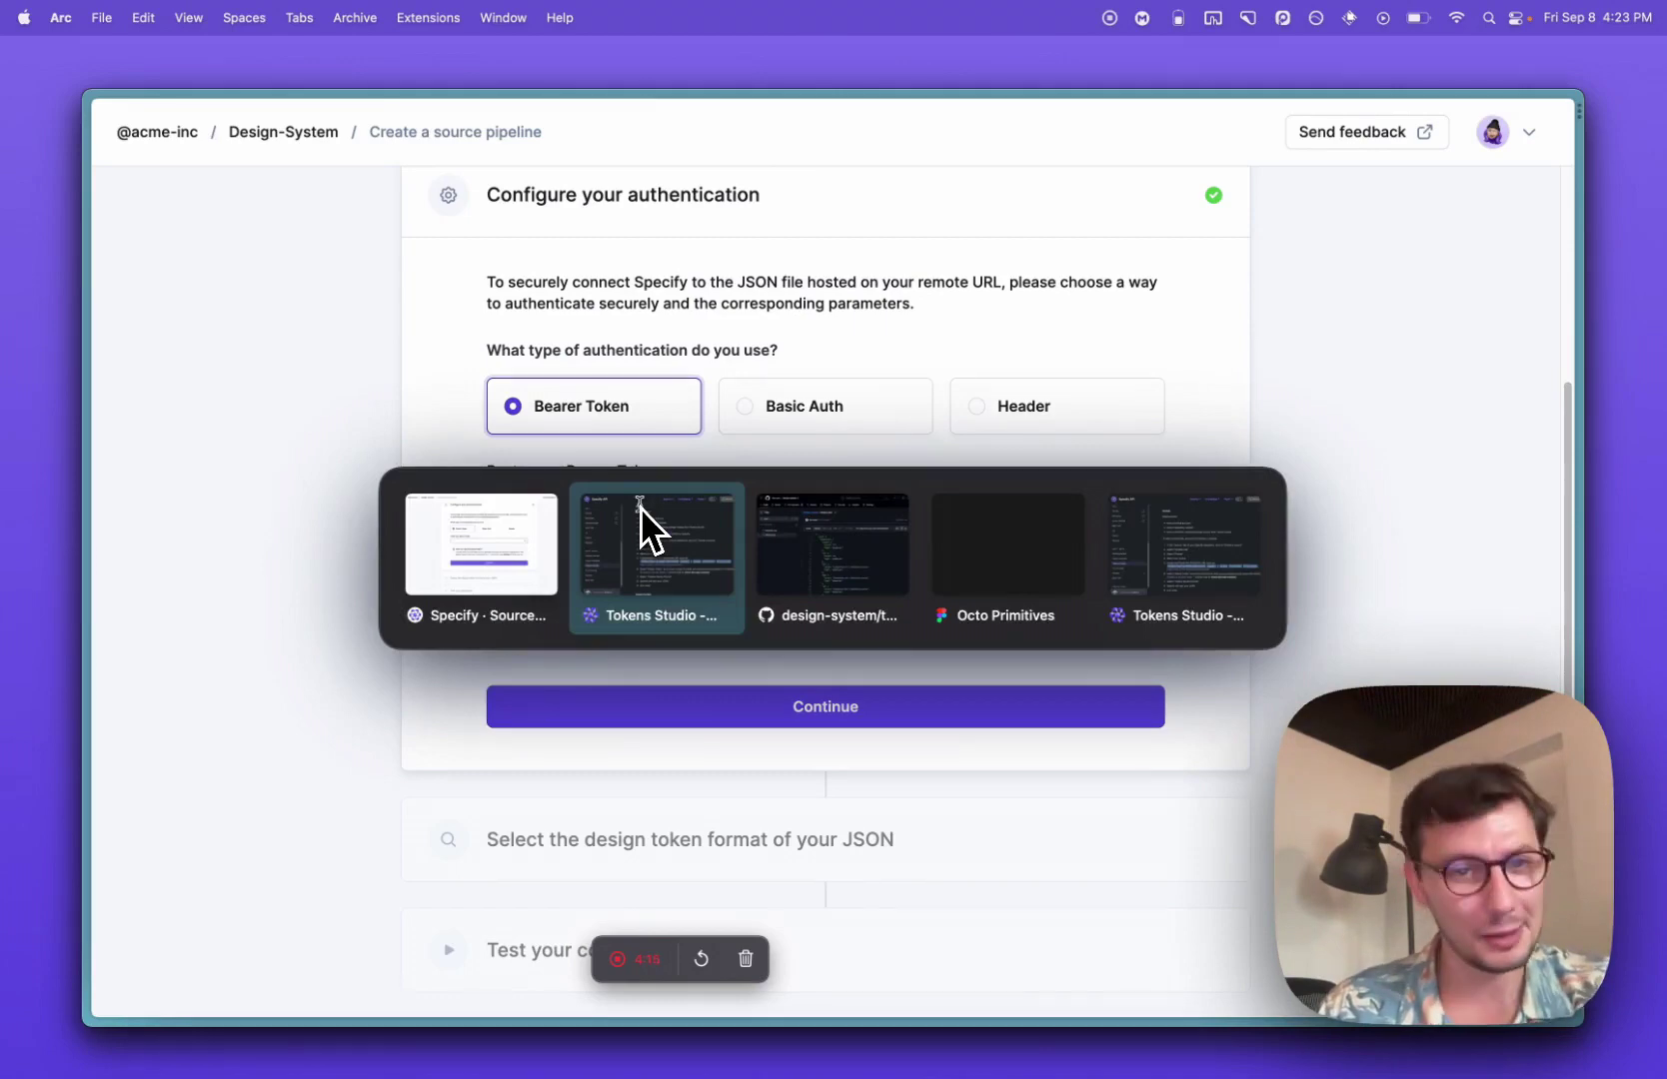
- Go to GitHub's developer settings through the account menu's Settings
key("ctrl+Tab")
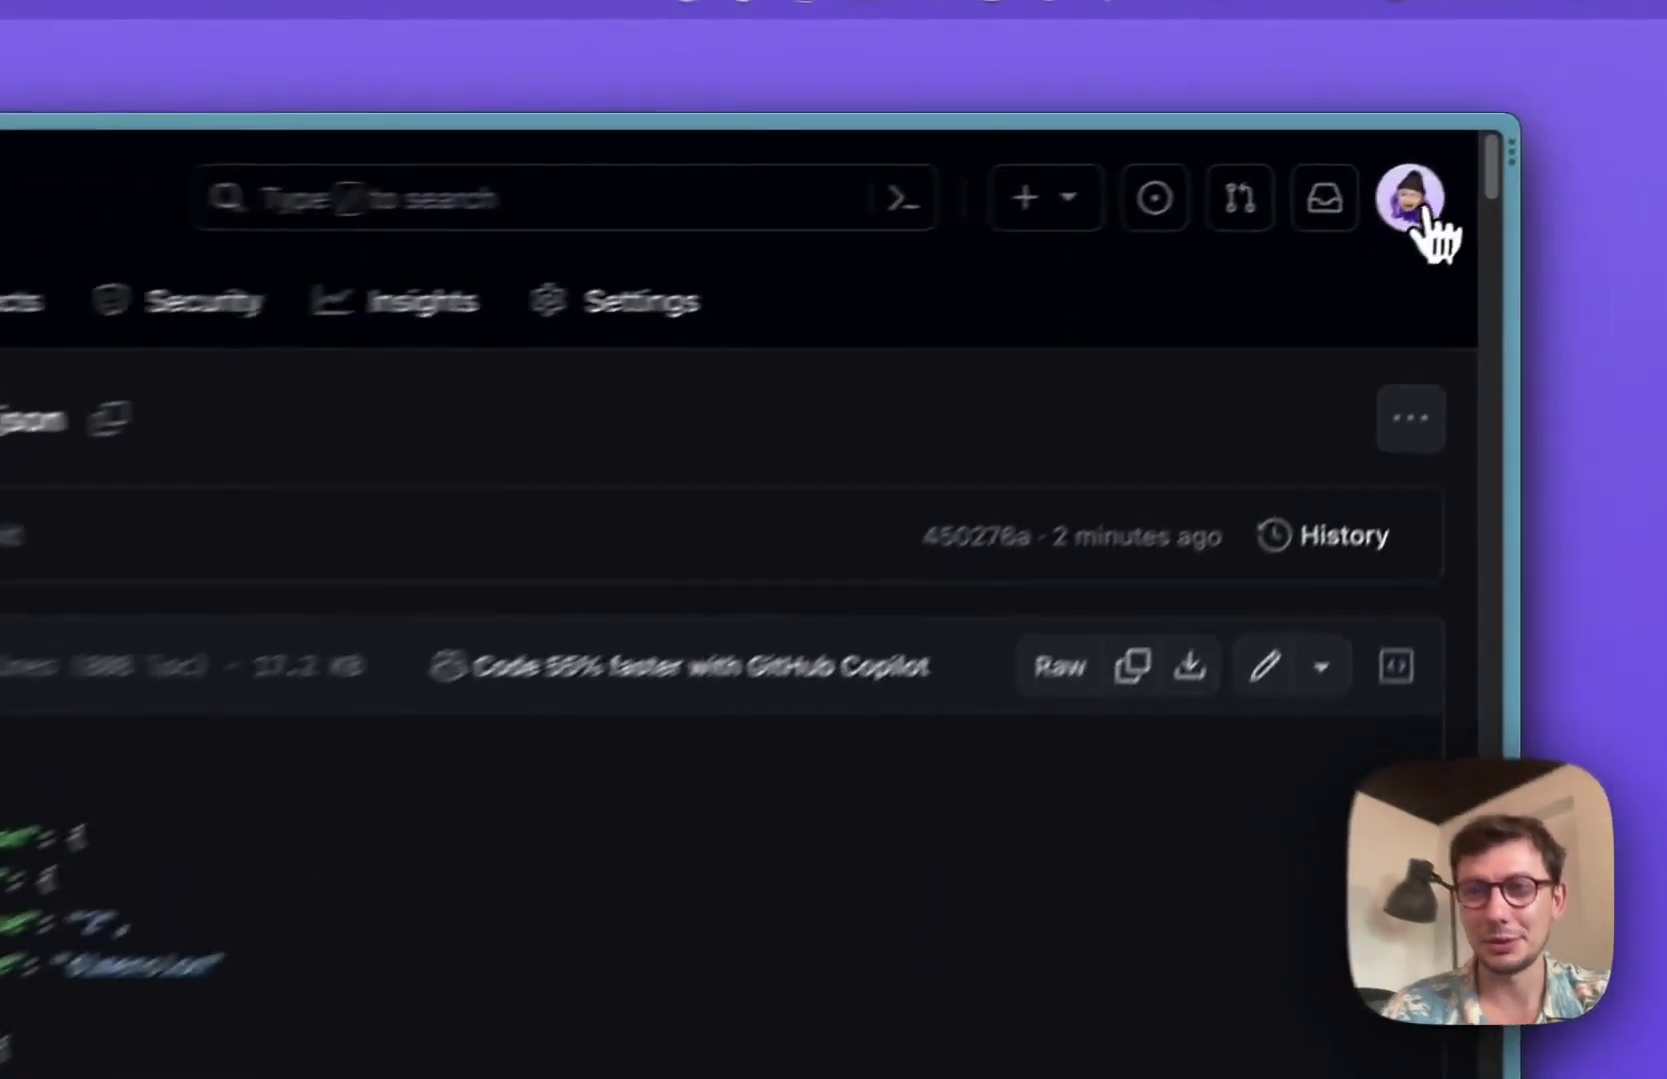
left_click(1522, 137)
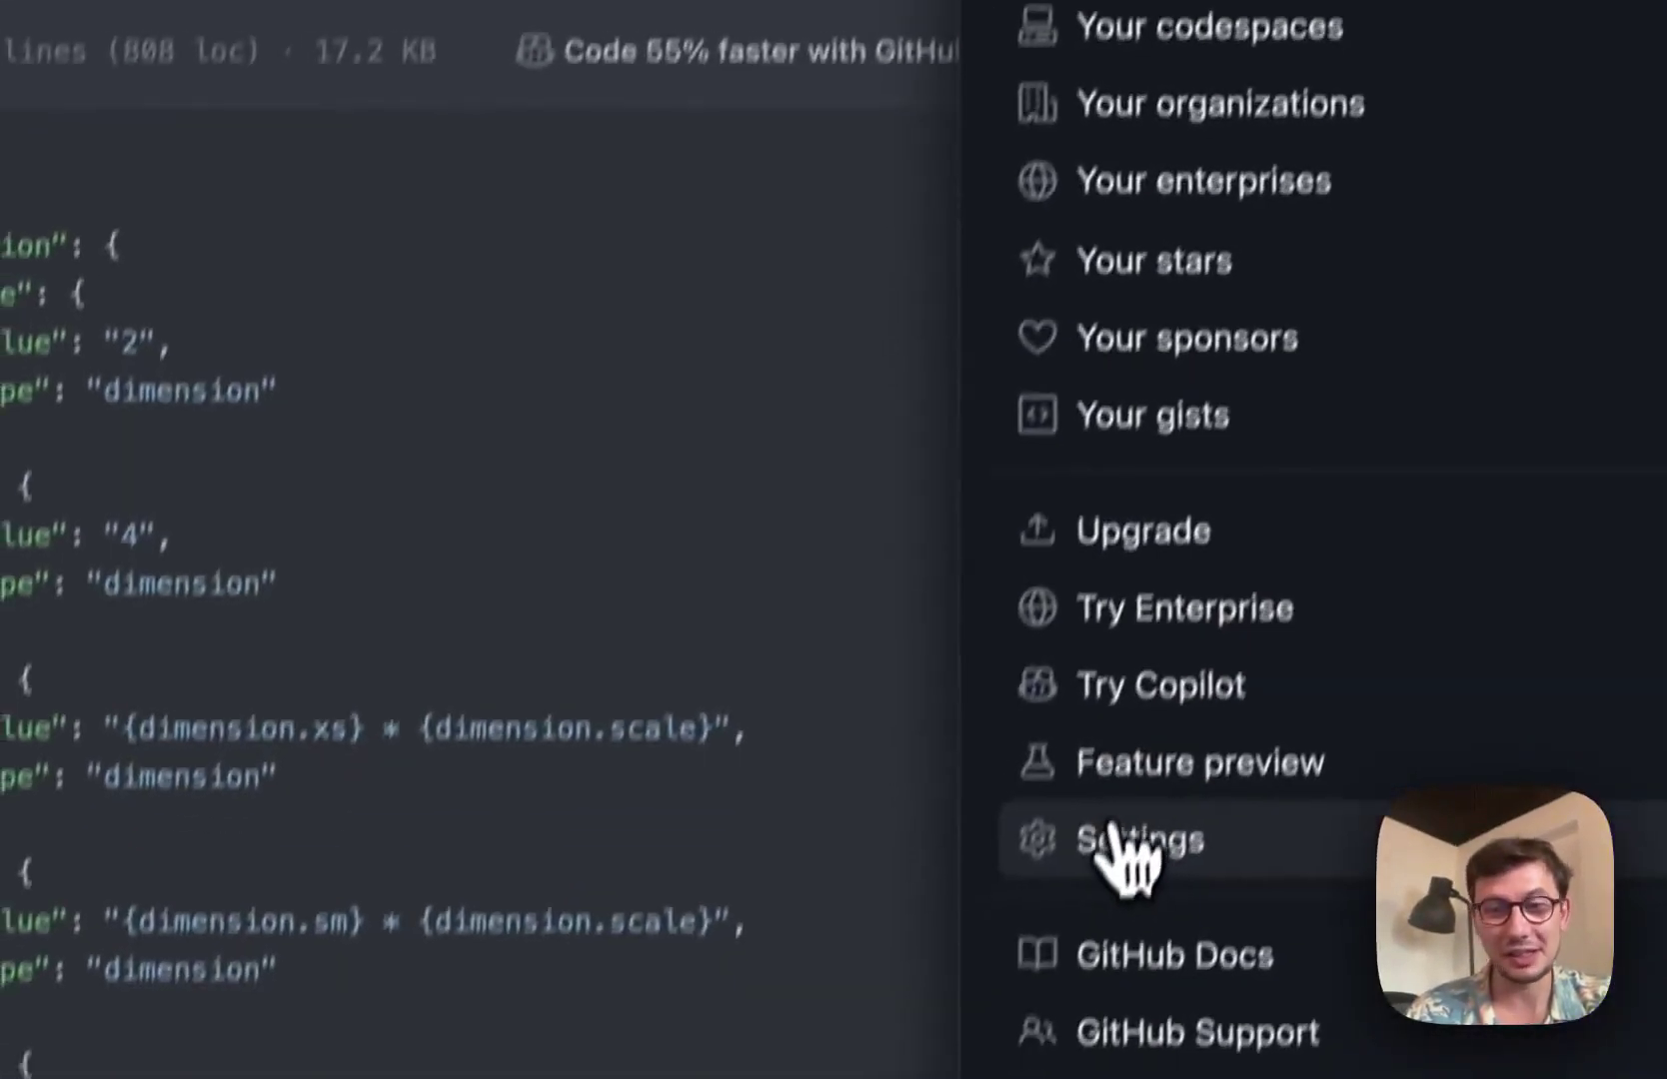
left_click(1140, 769)
scroll(662, 551, "down", 10)
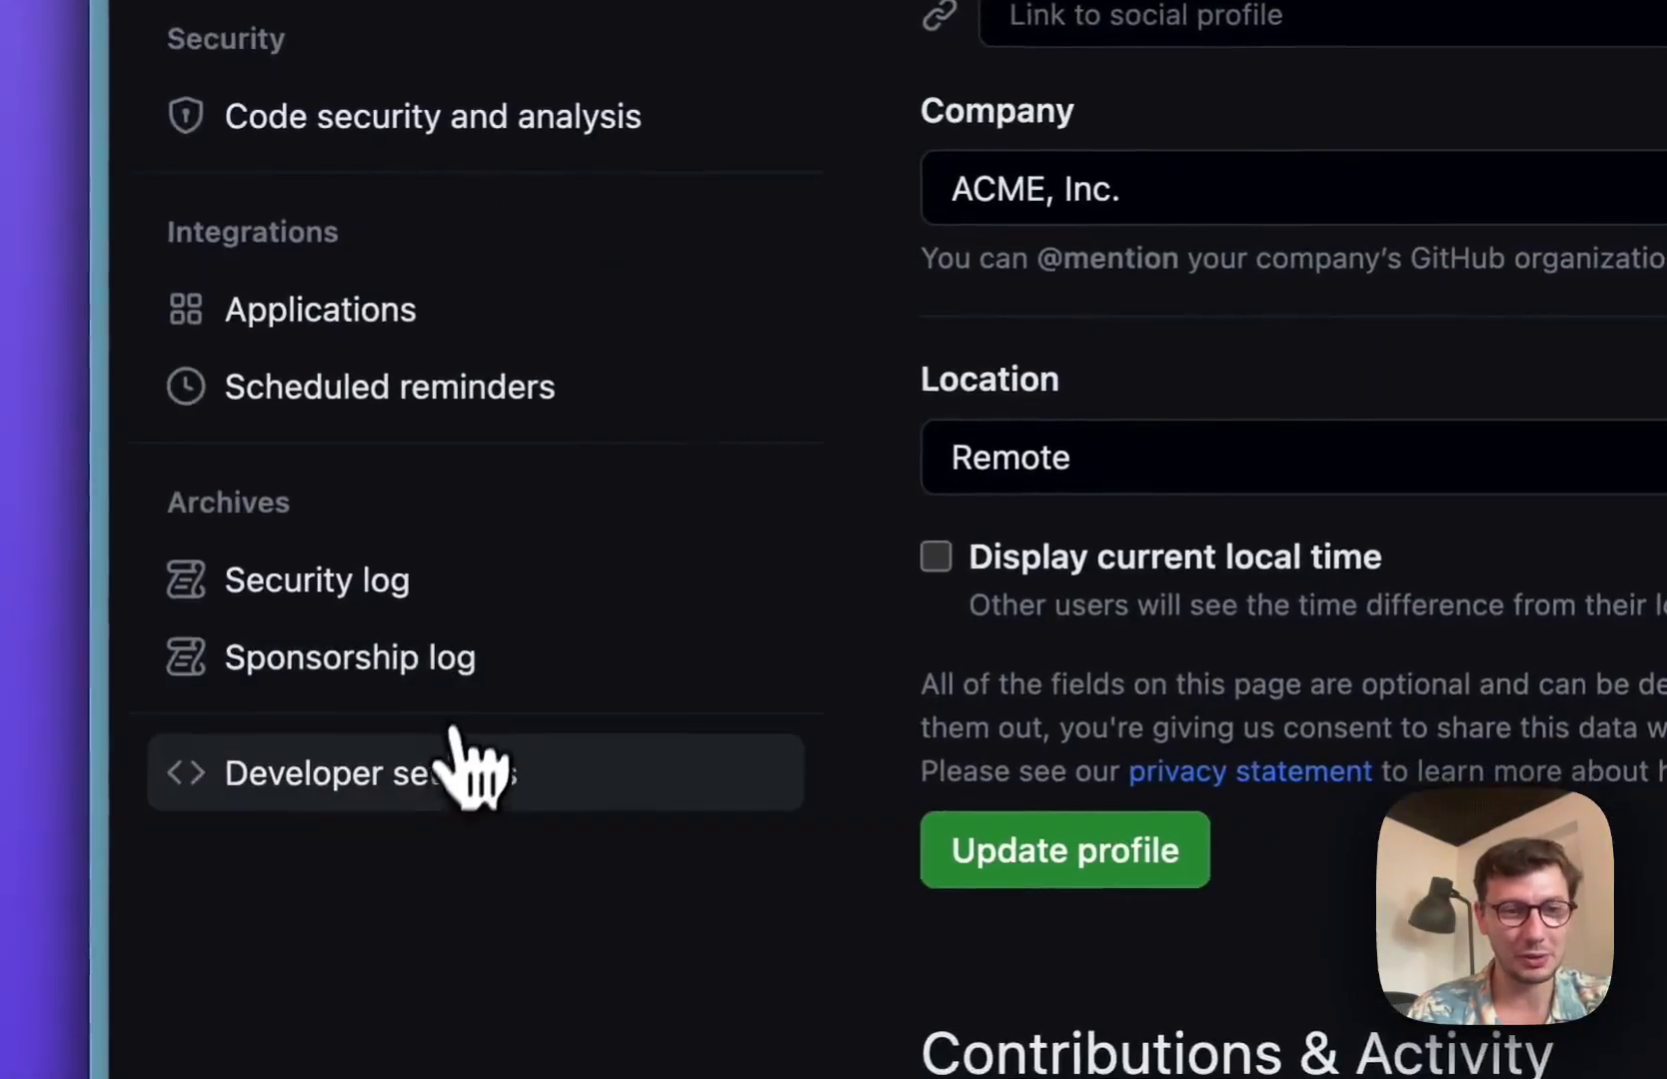
left_click(470, 769)
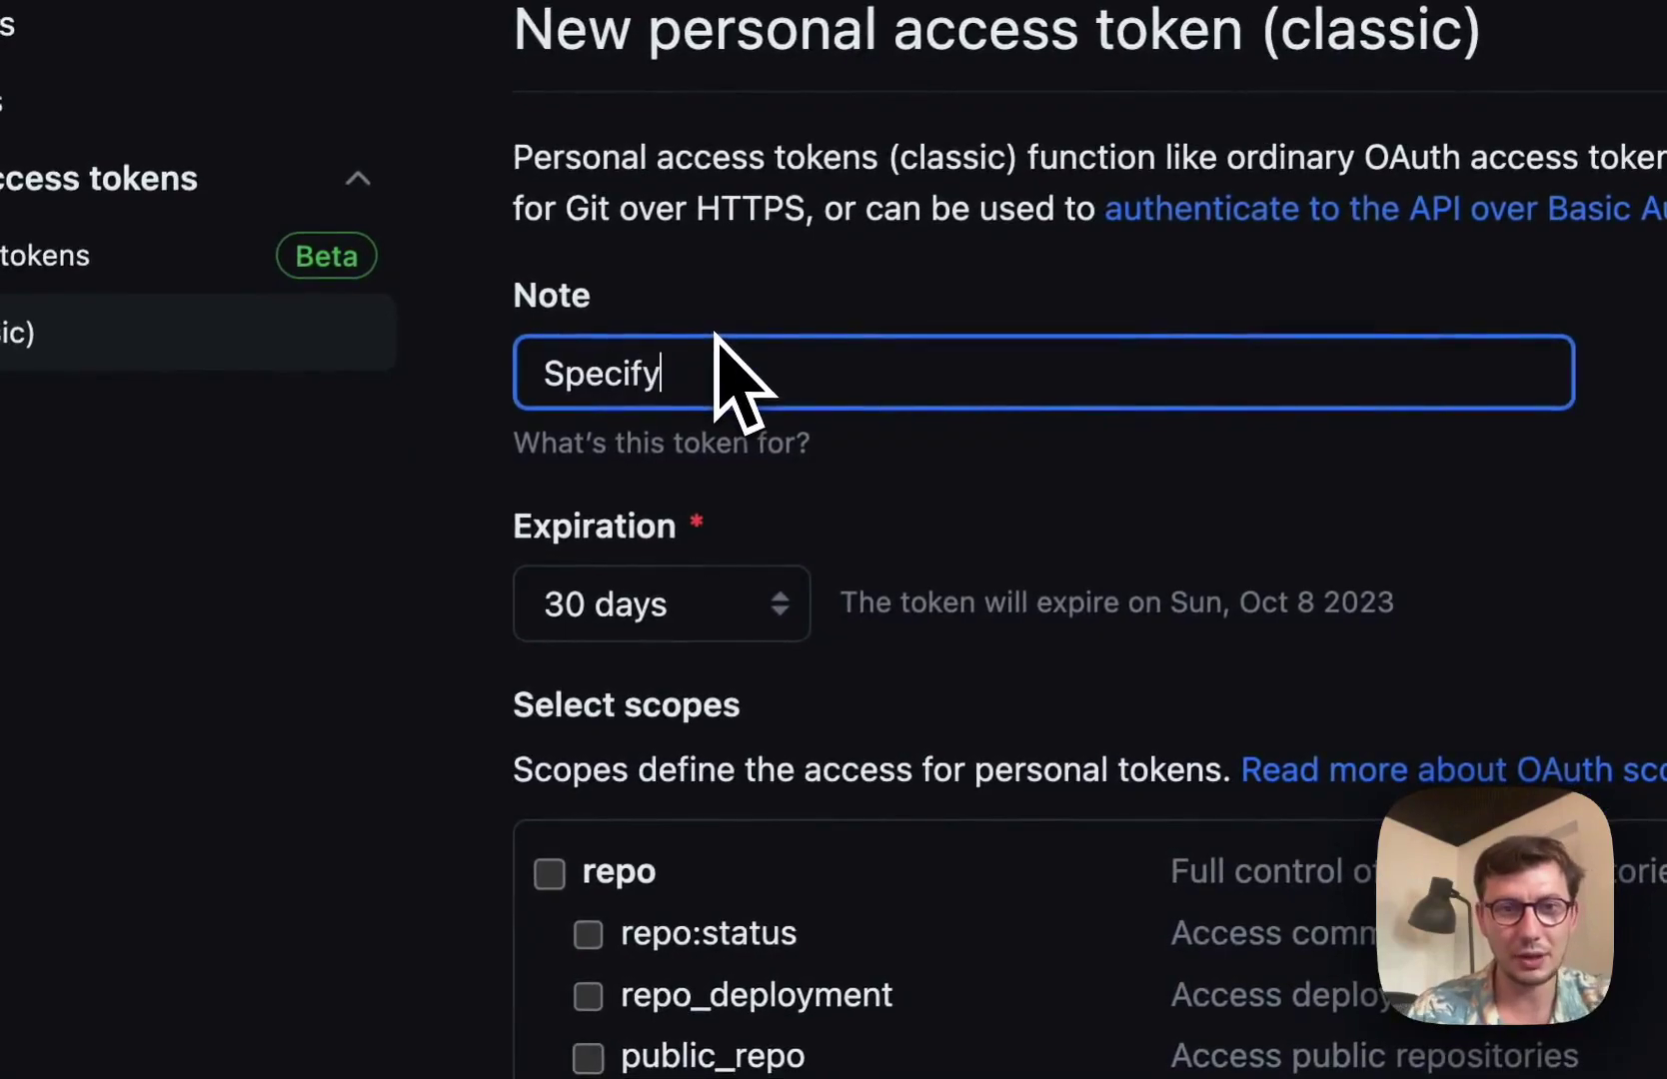
- Generate a classic token named Specify with full repo scope, and copy it
left_click(548, 874)
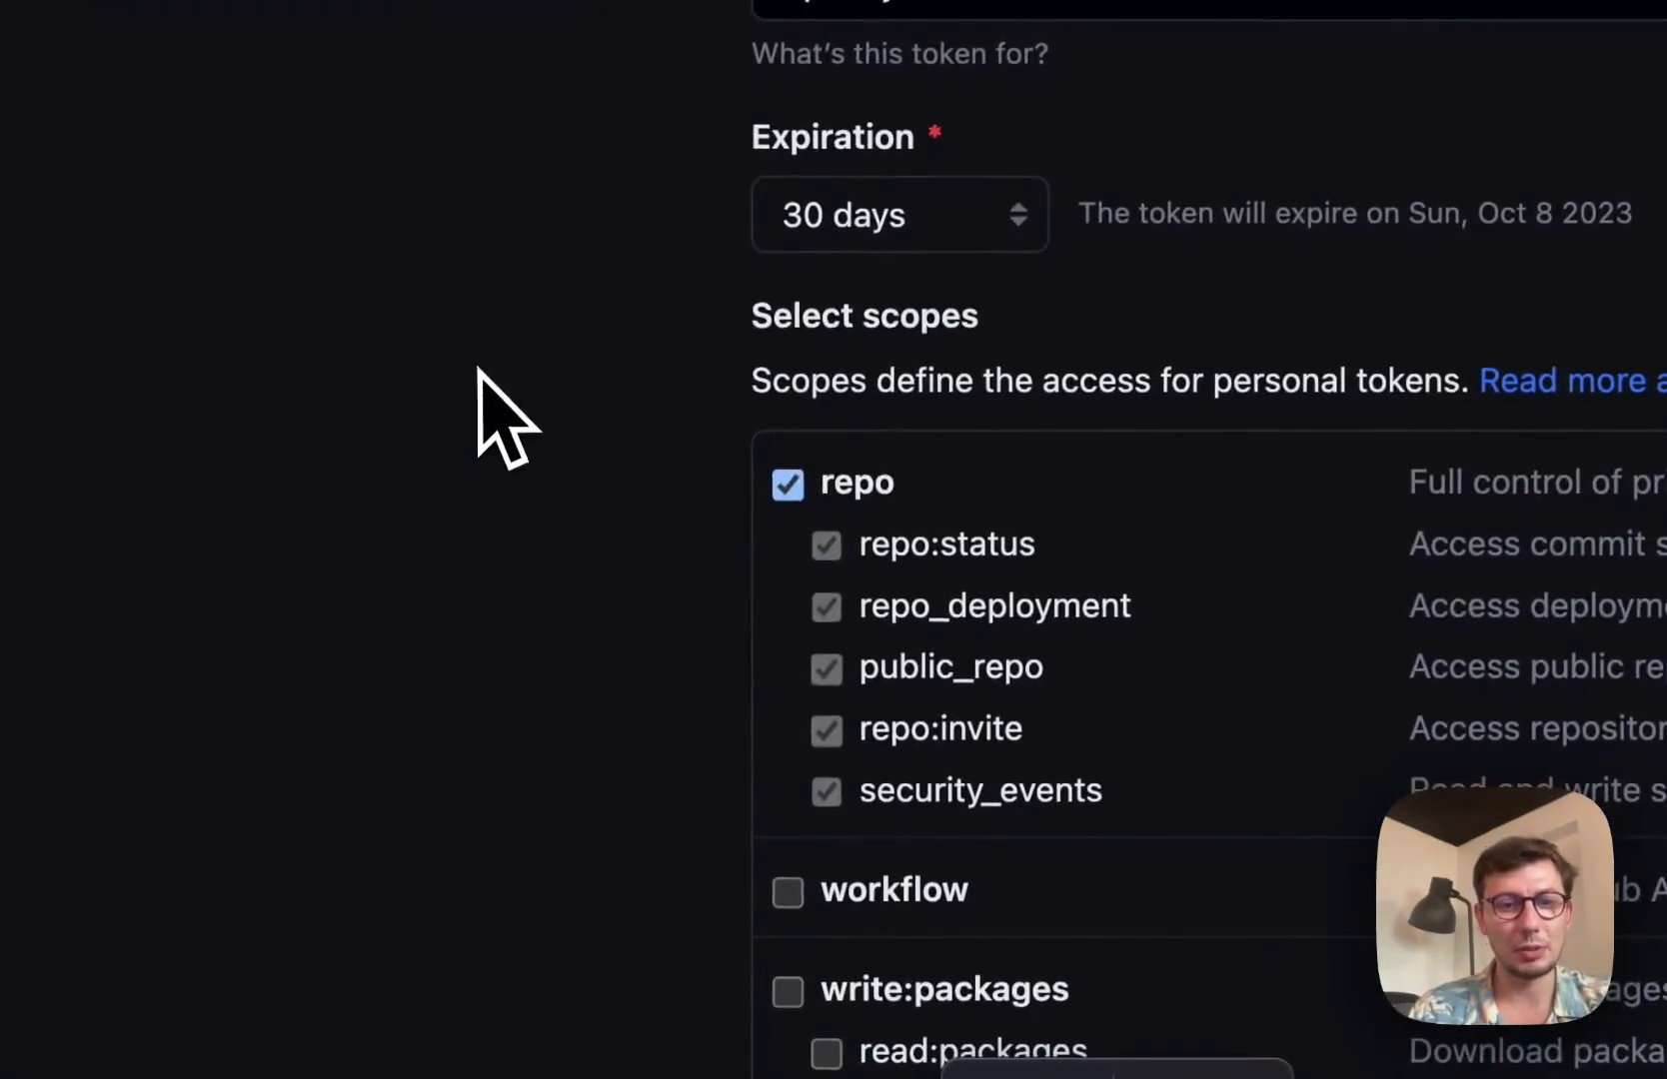
scroll(480, 370, "down", 15)
left_click(811, 632)
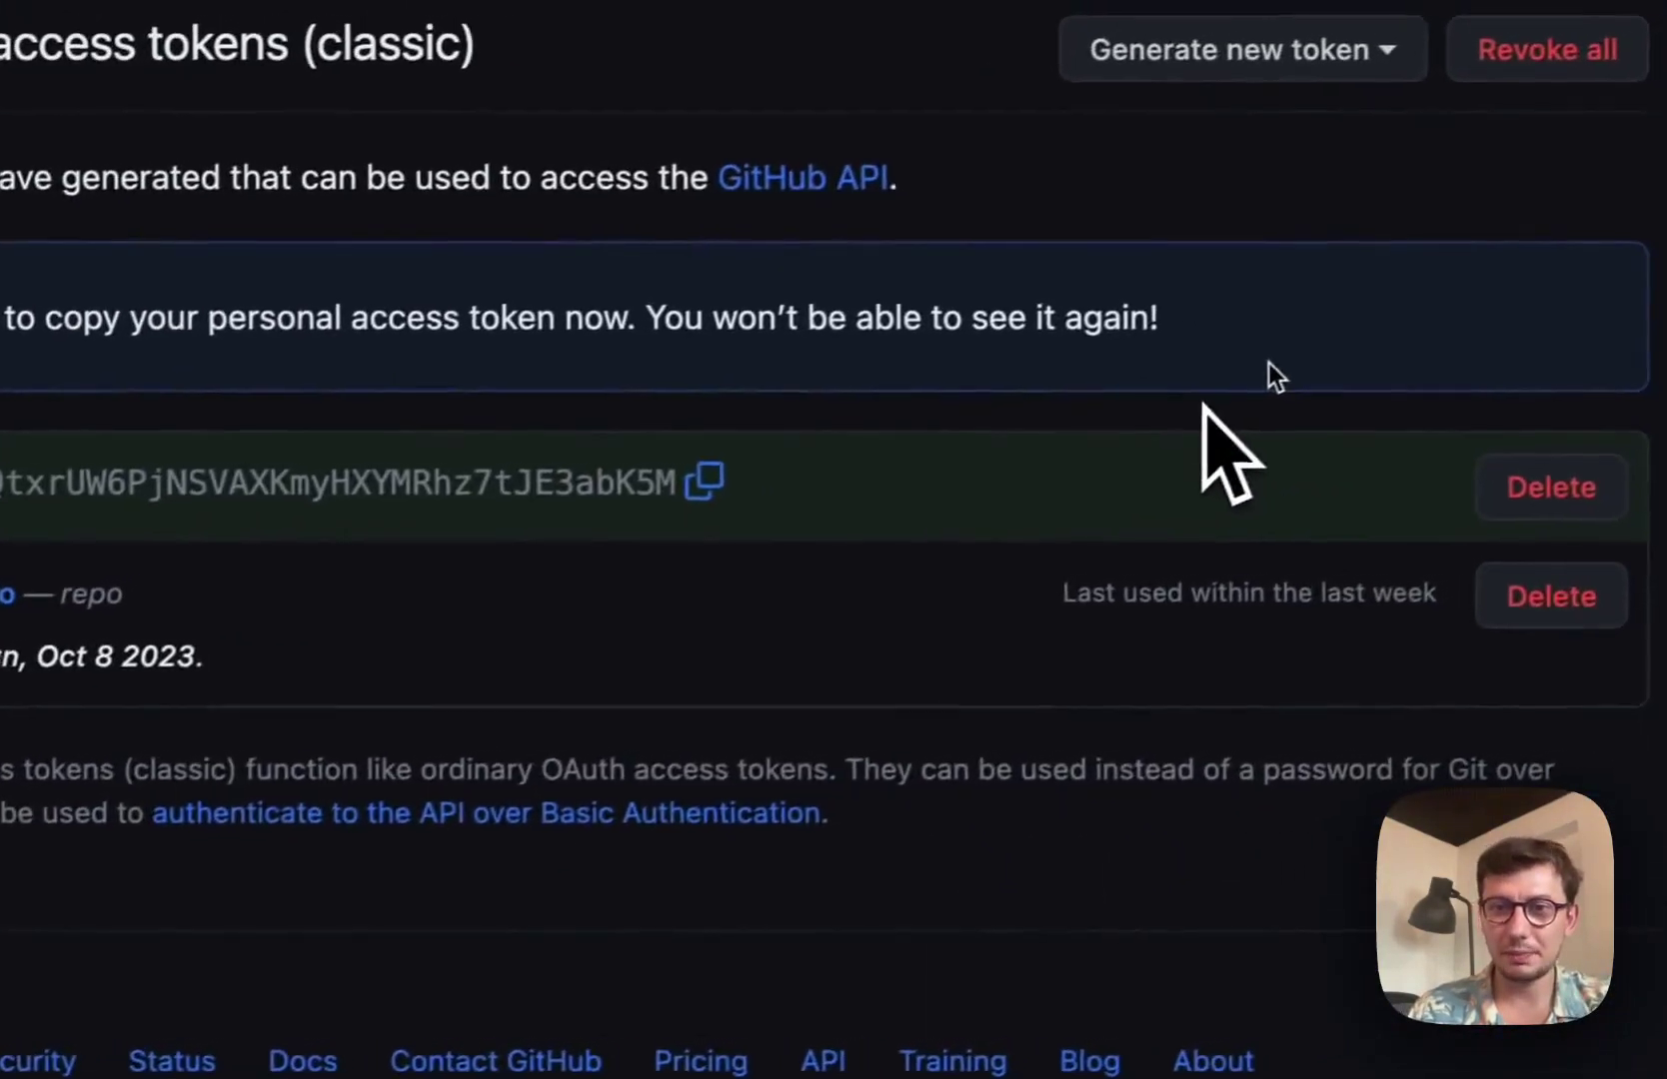
left_click(703, 484)
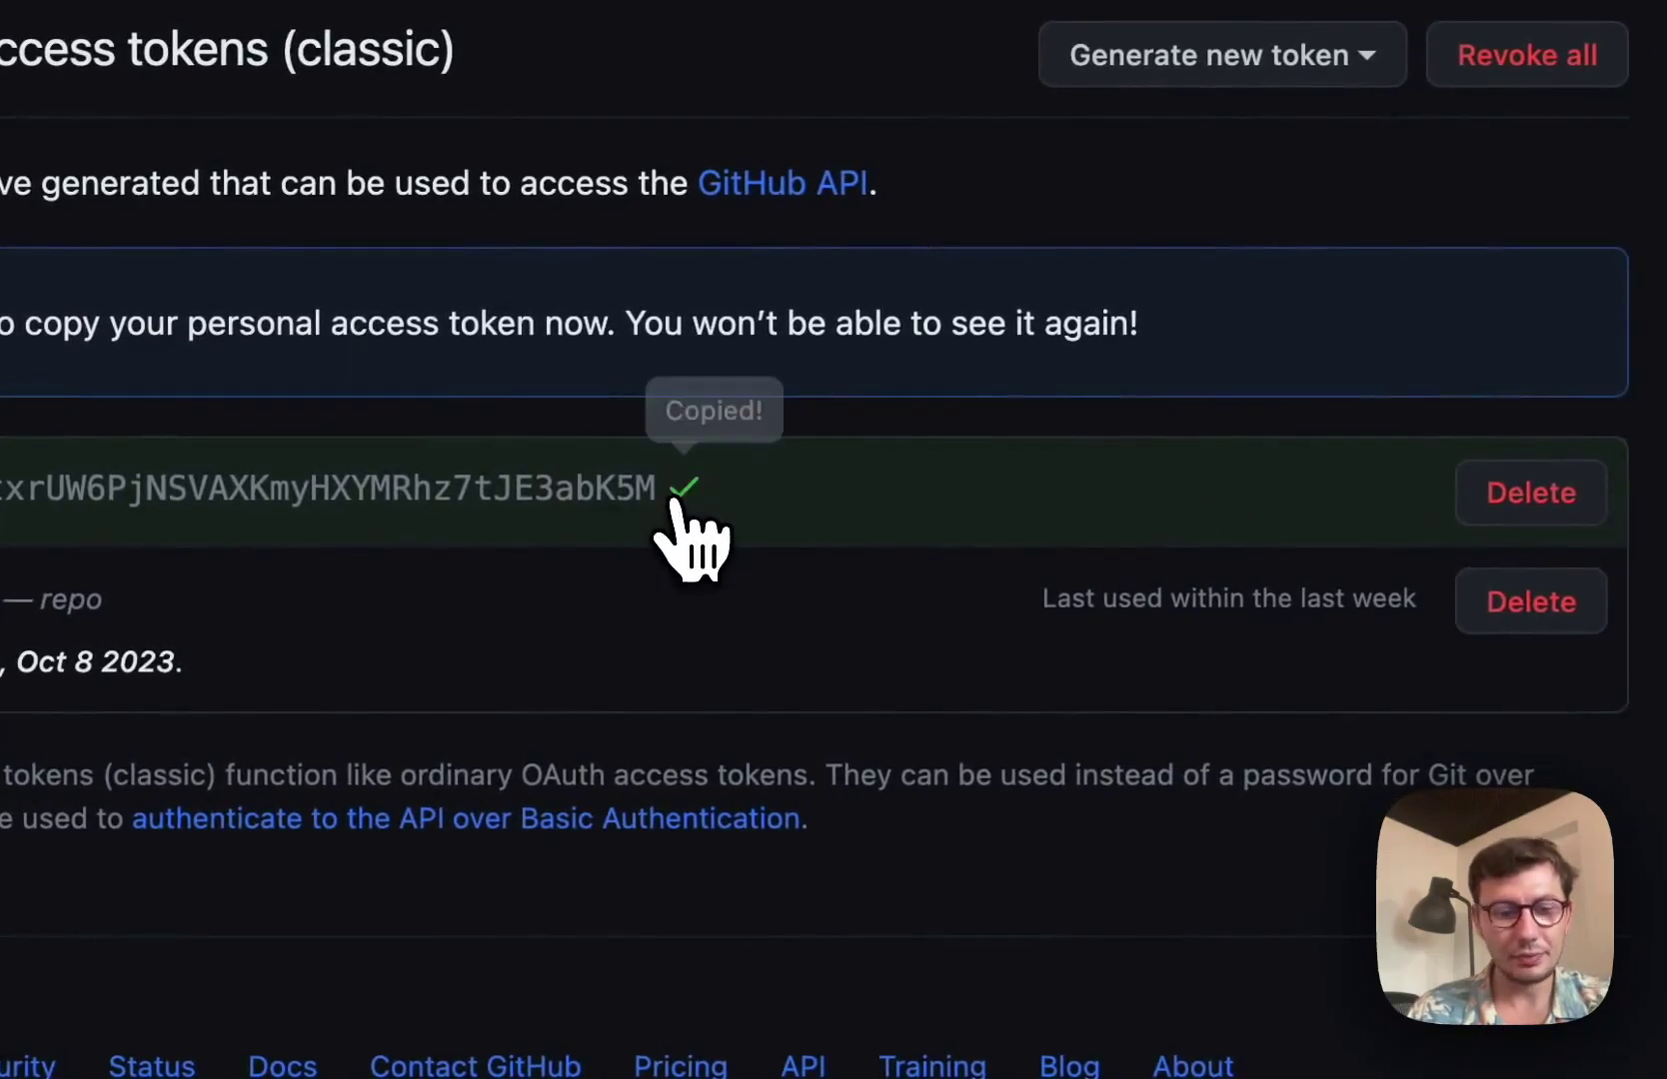
key("super+Tab")
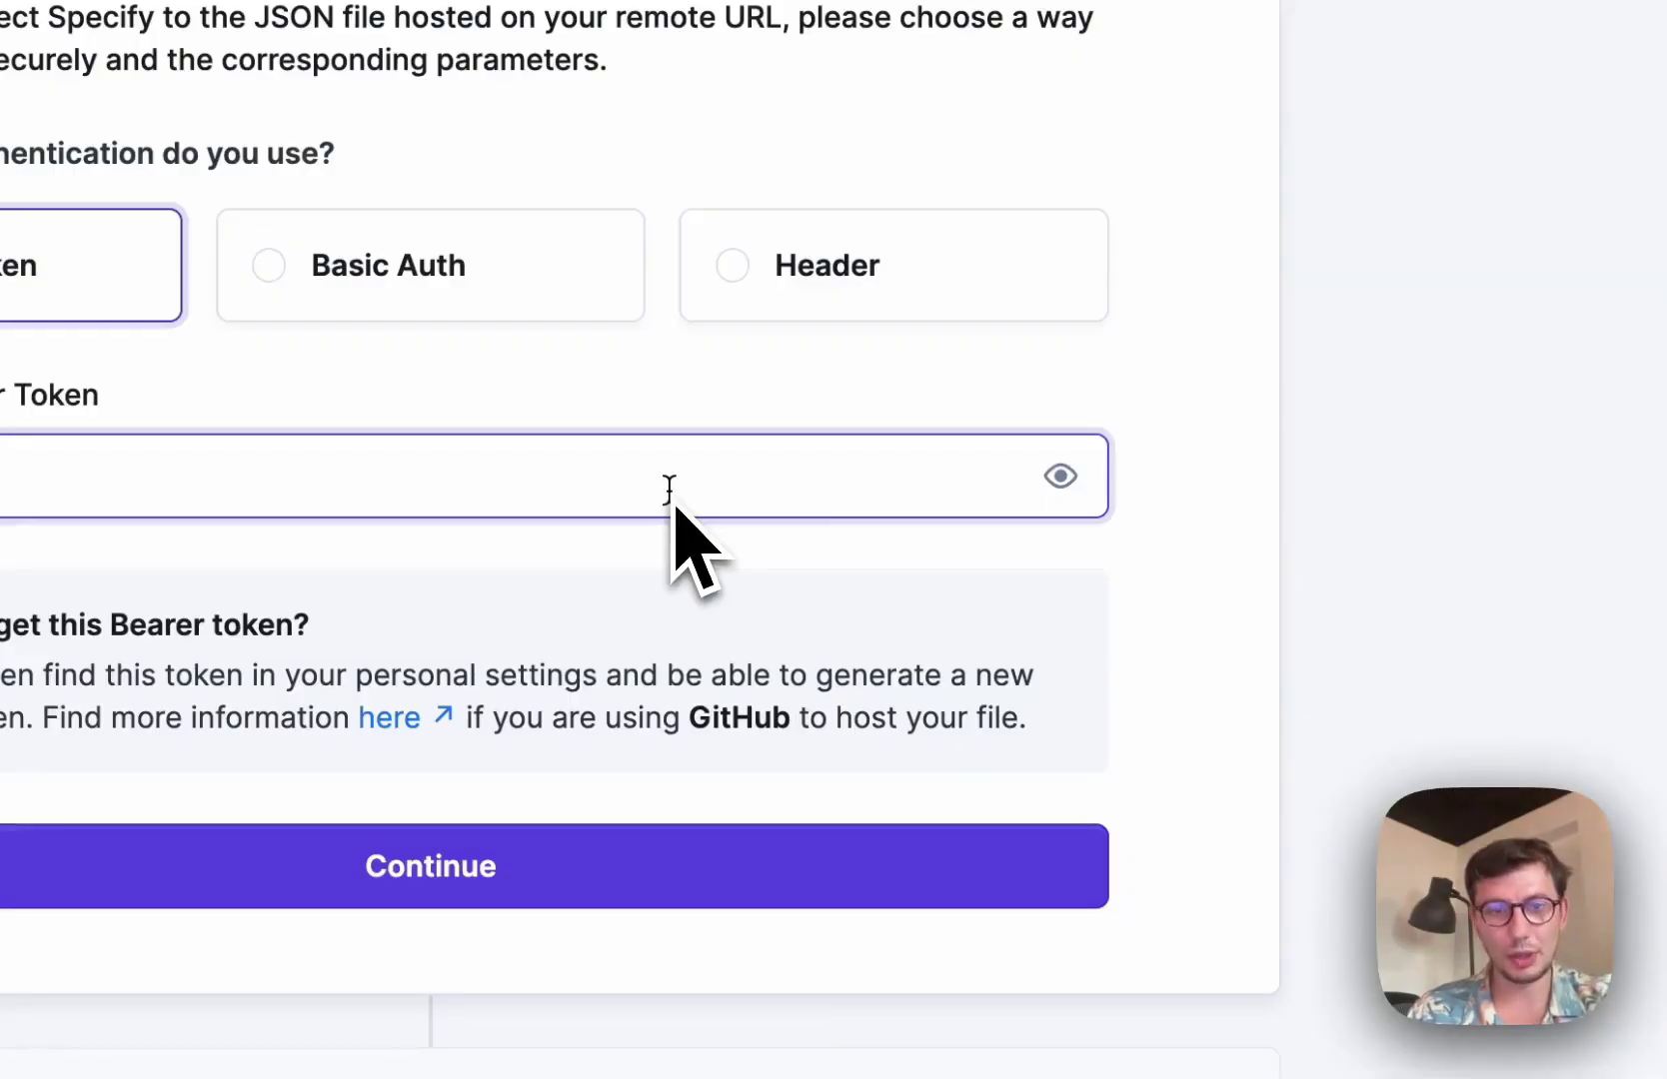
- Submit the Bearer Token and continue to the Tokens Studio (Figma Tokens) format step
left_click(470, 859)
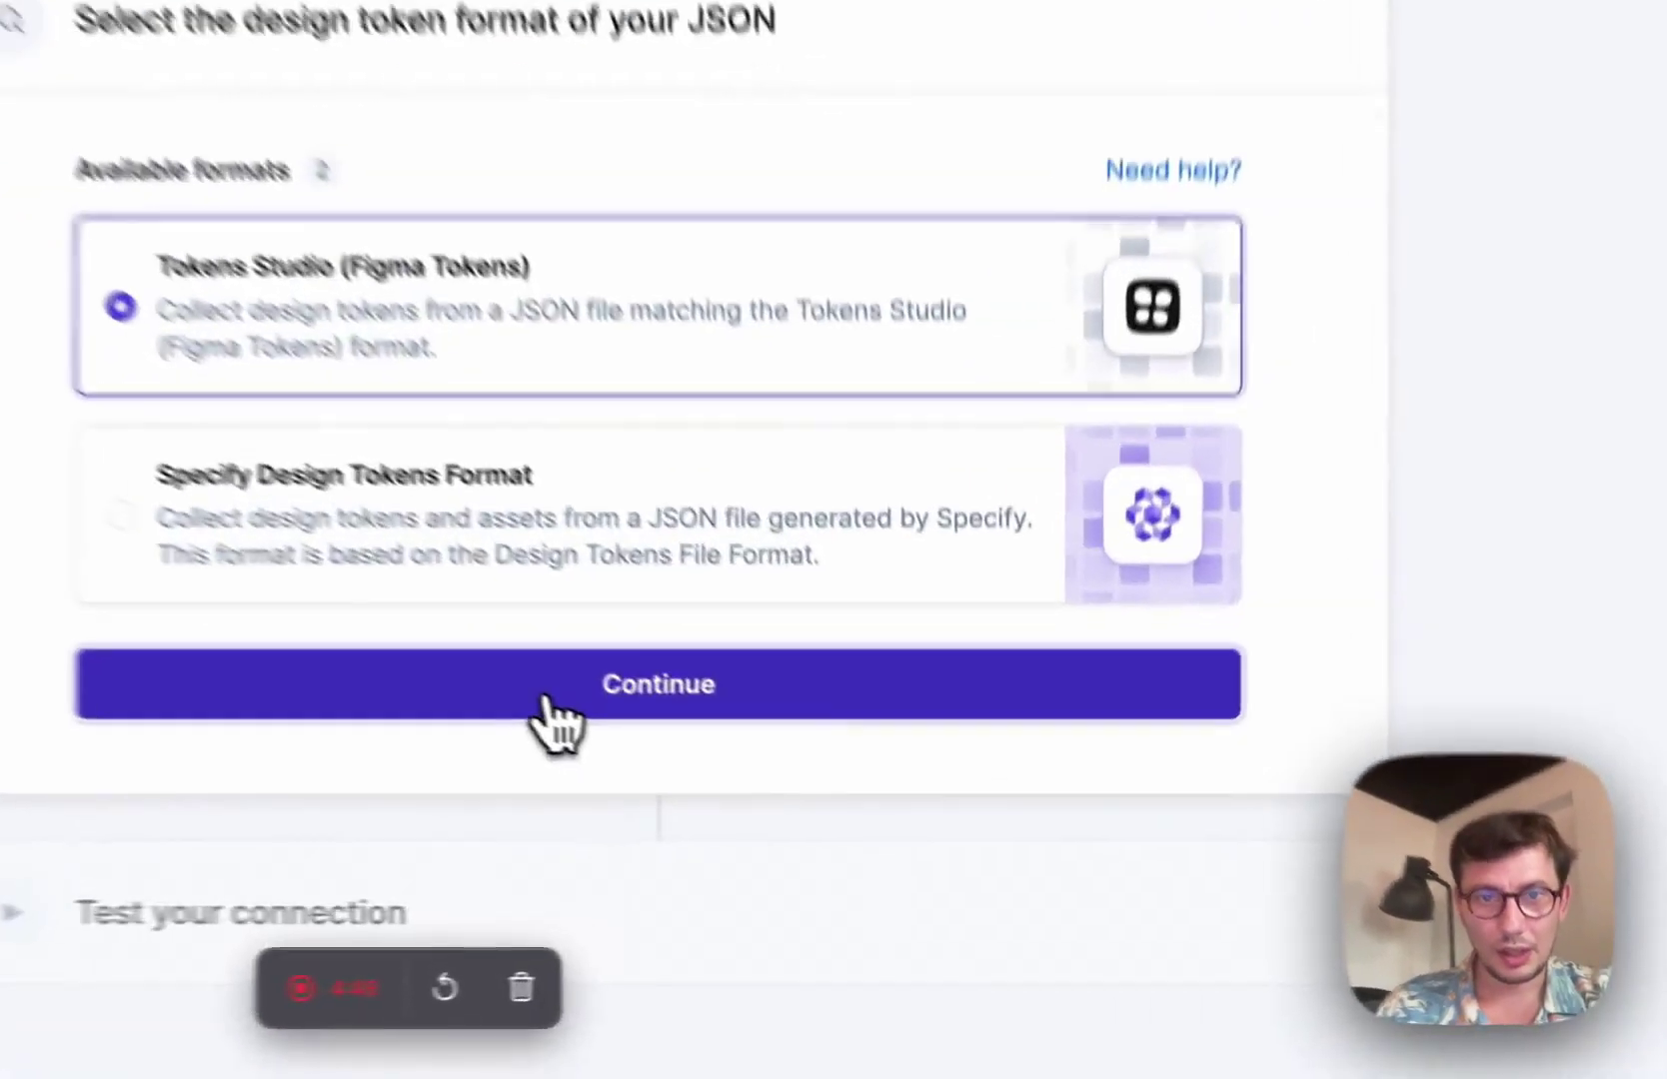
- Pass the connection test and save the GitHub - Tokens Studio source
left_click(760, 784)
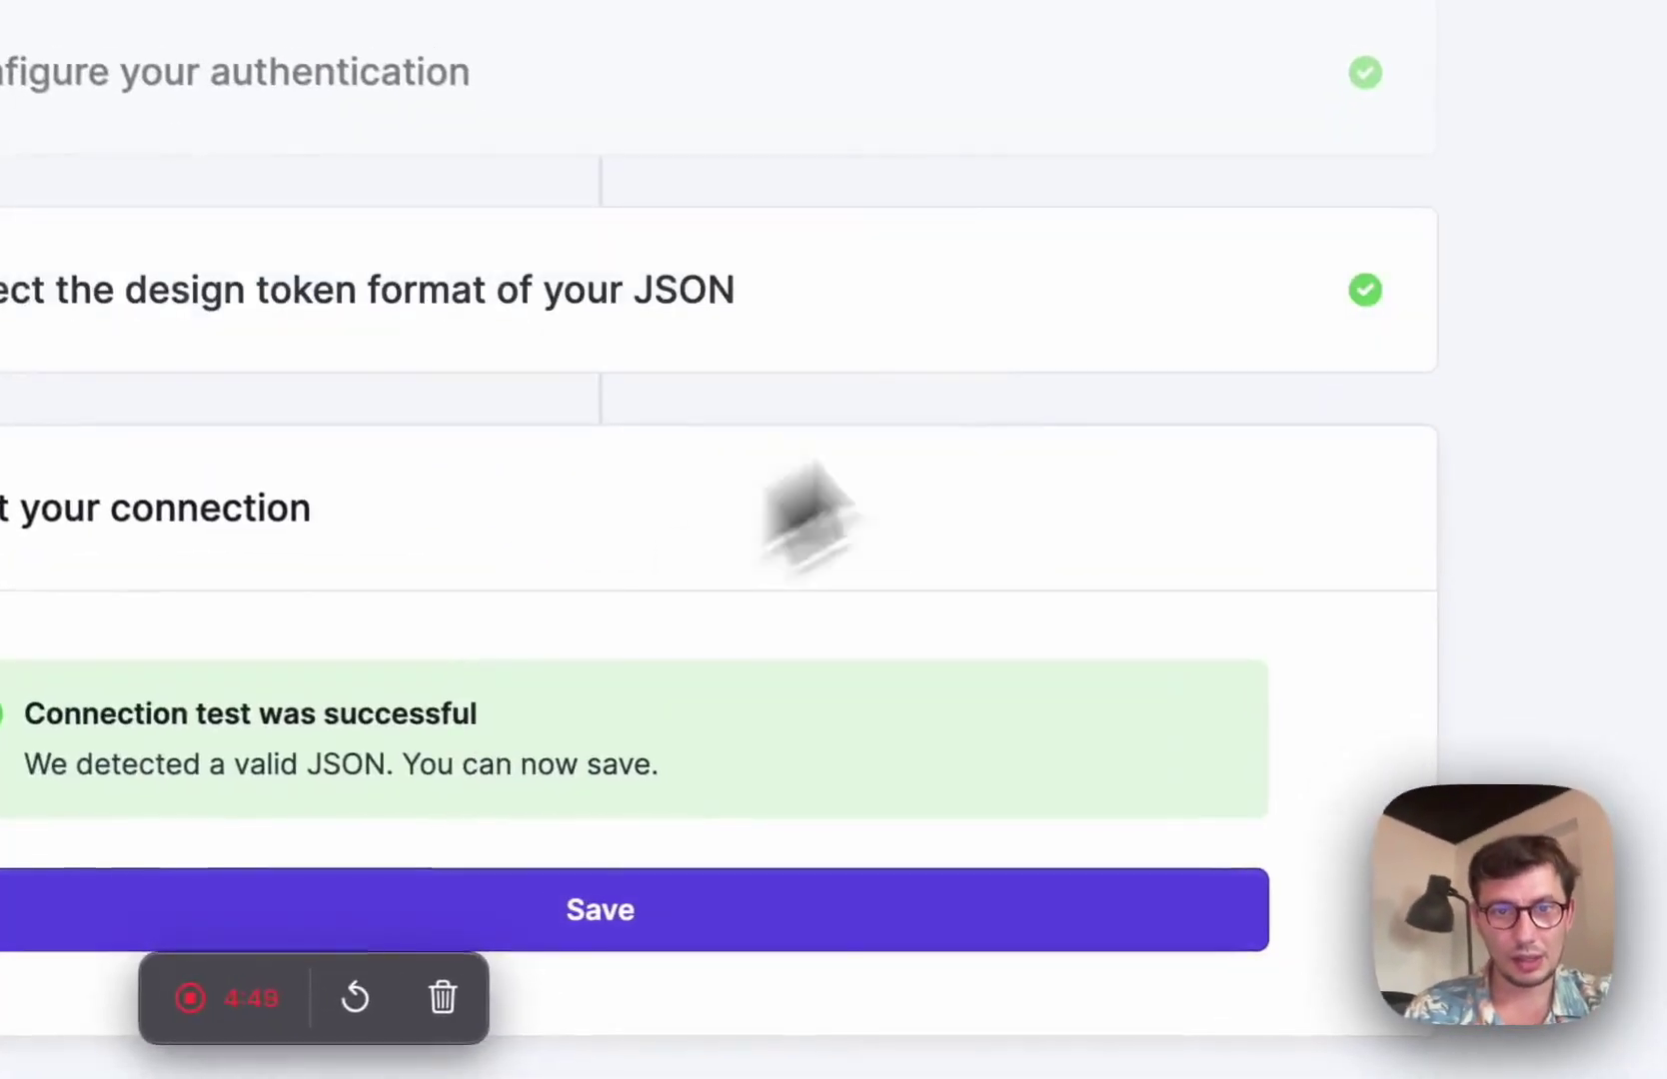
left_click(780, 906)
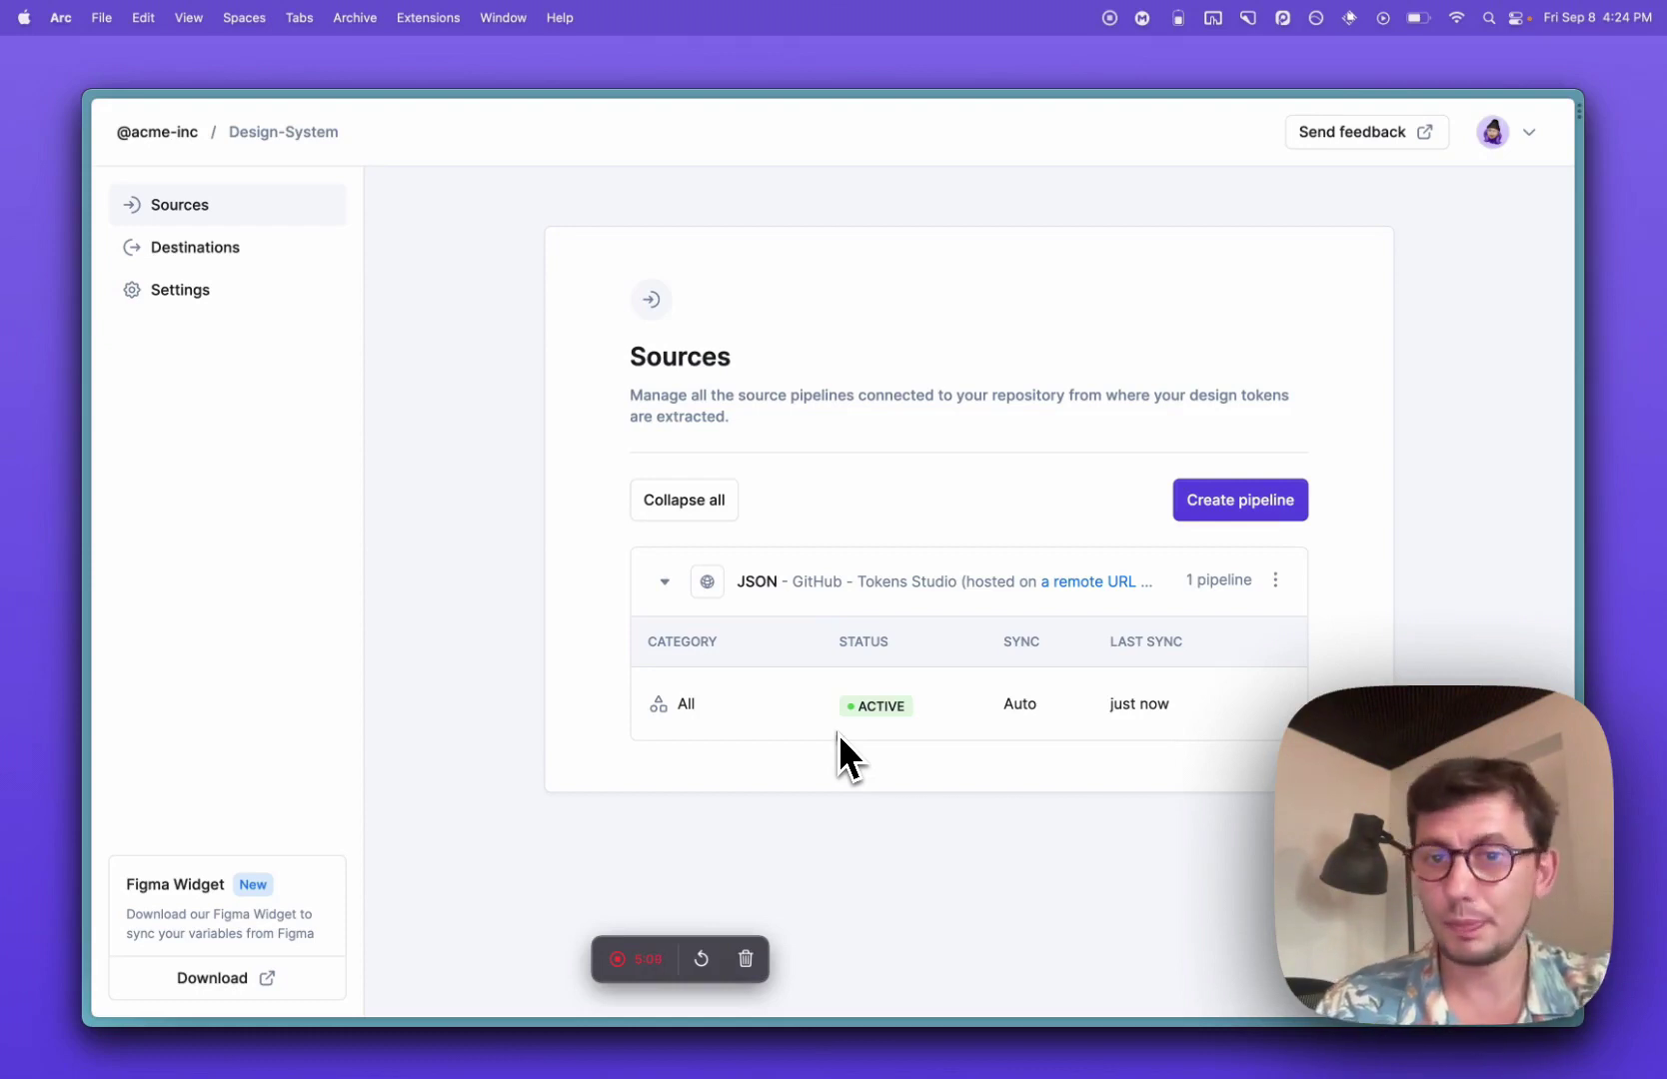
- Review the output/tokens.css rule in .specifyrc.json, then return to the Specify docs tab
key("super+Tab")
key("super+Tab")
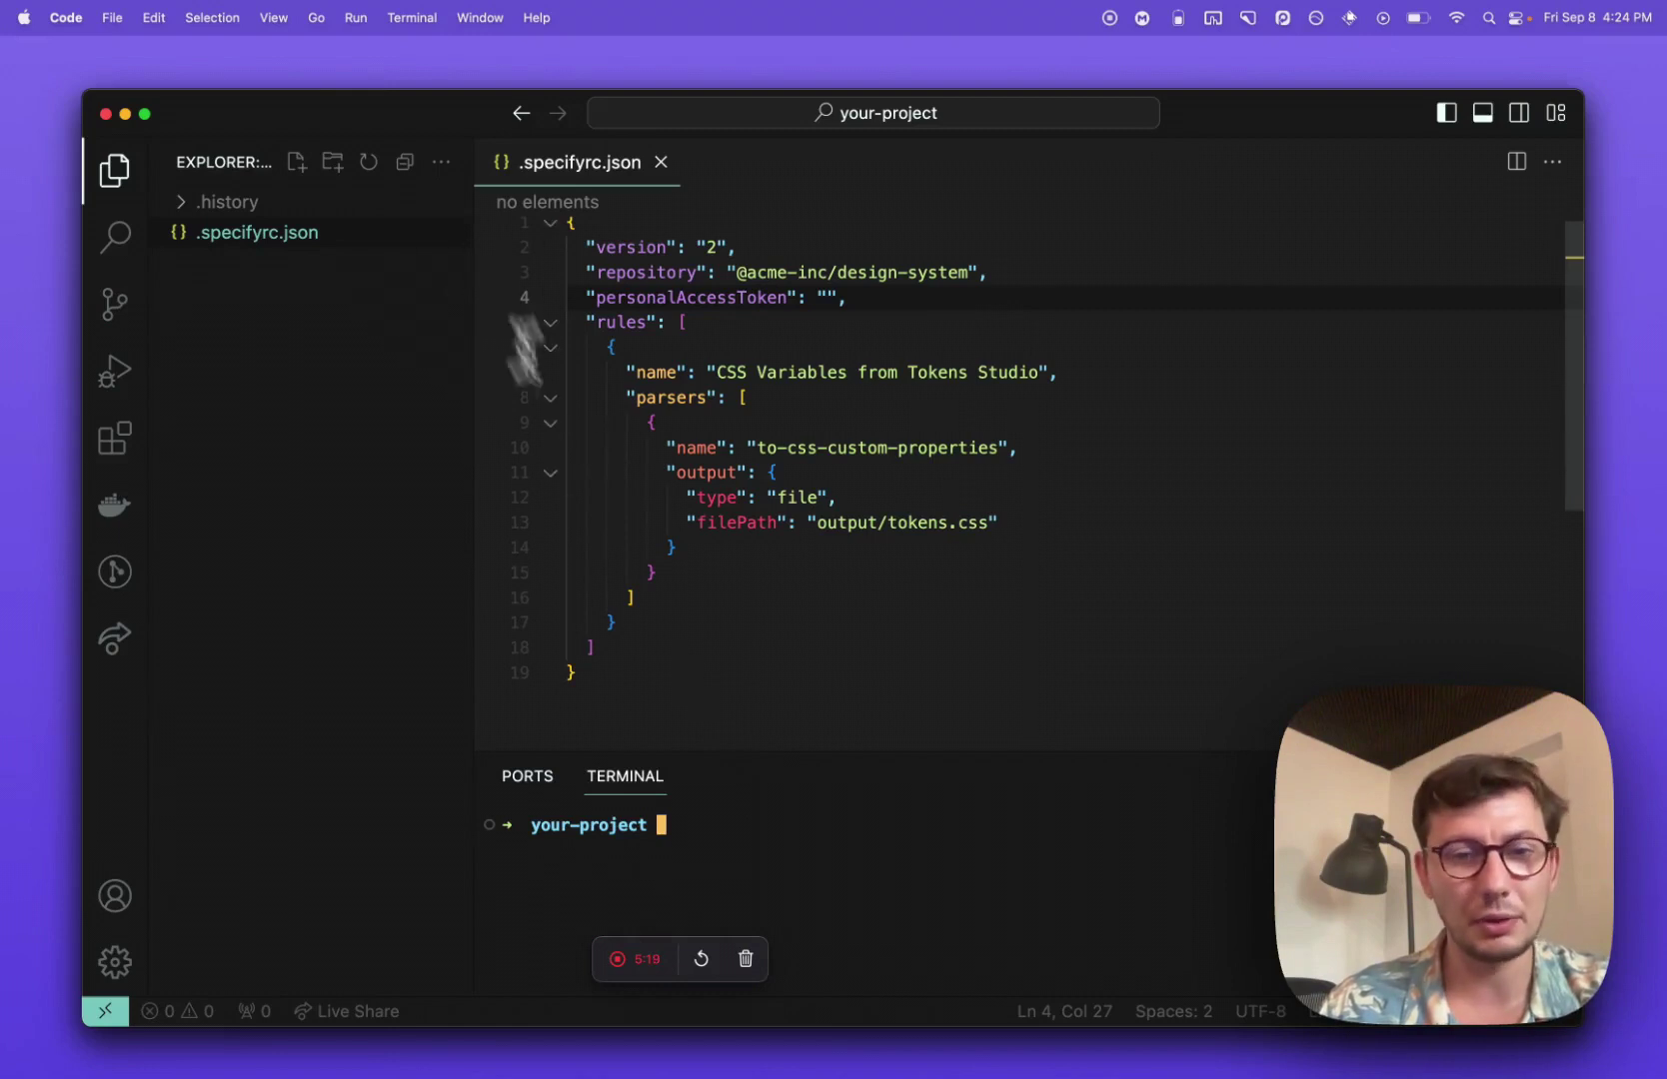
left_click(639, 681)
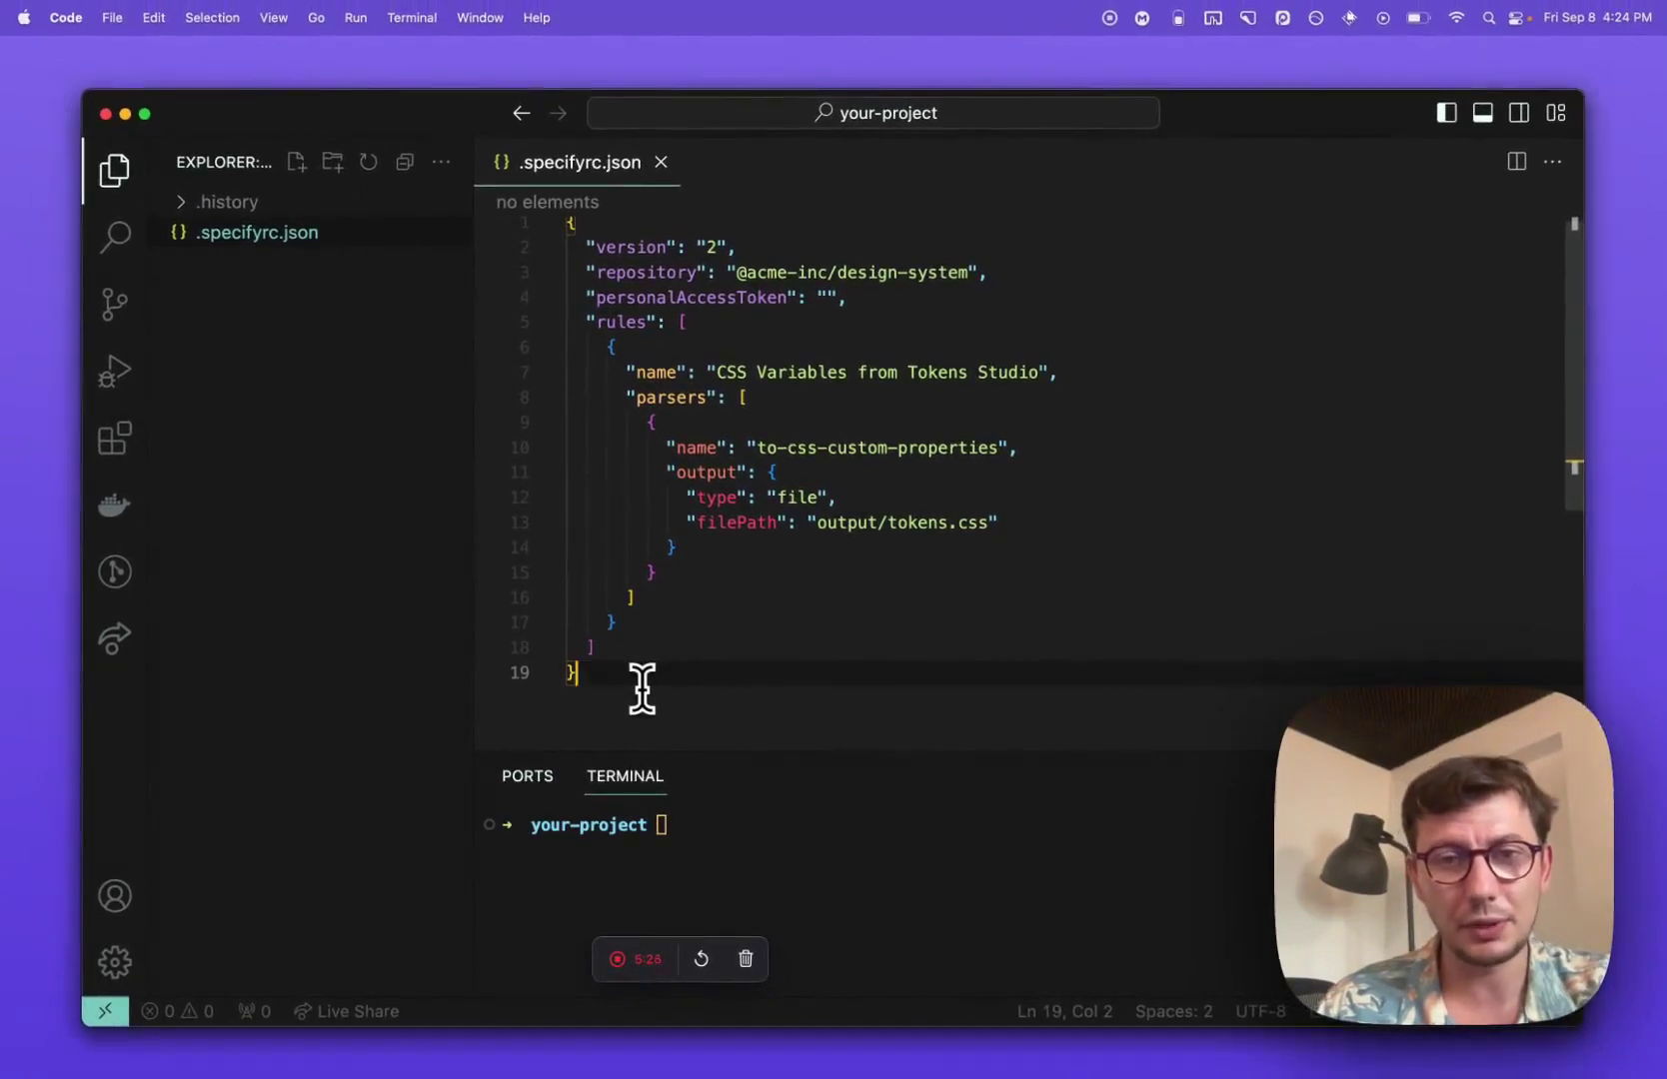
key("super+Tab")
key("ctrl+Tab")
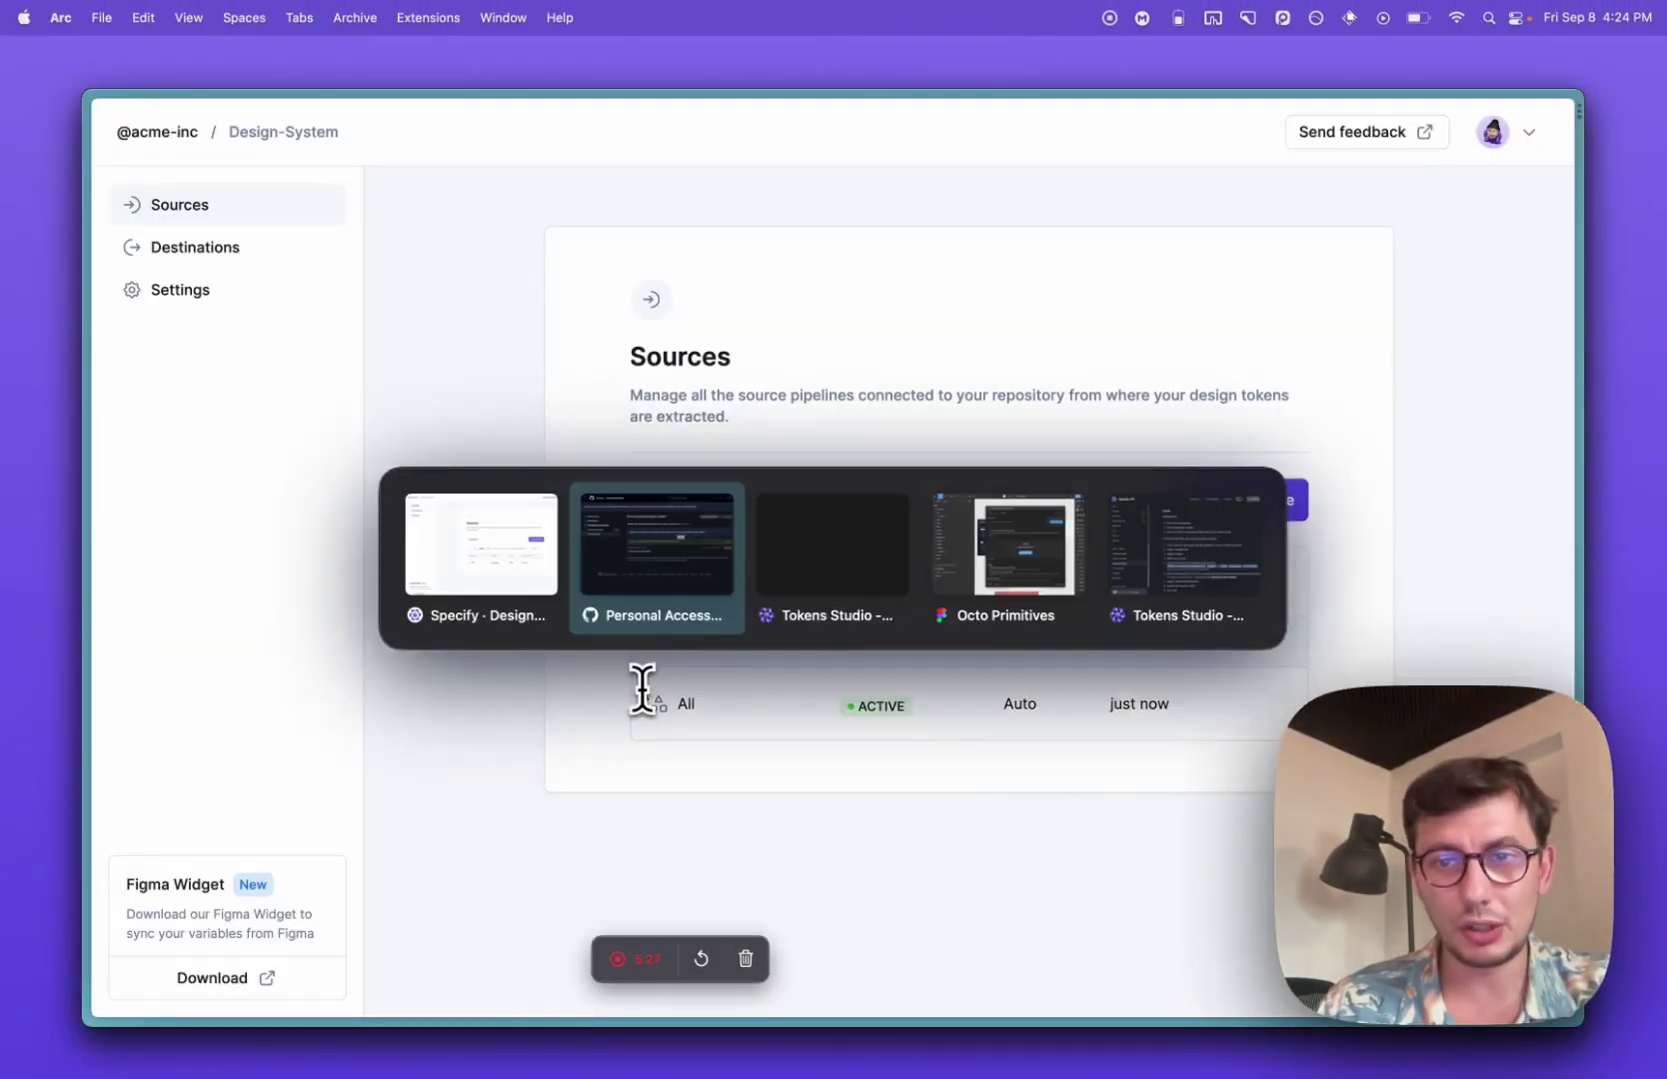
key("ctrl+Right")
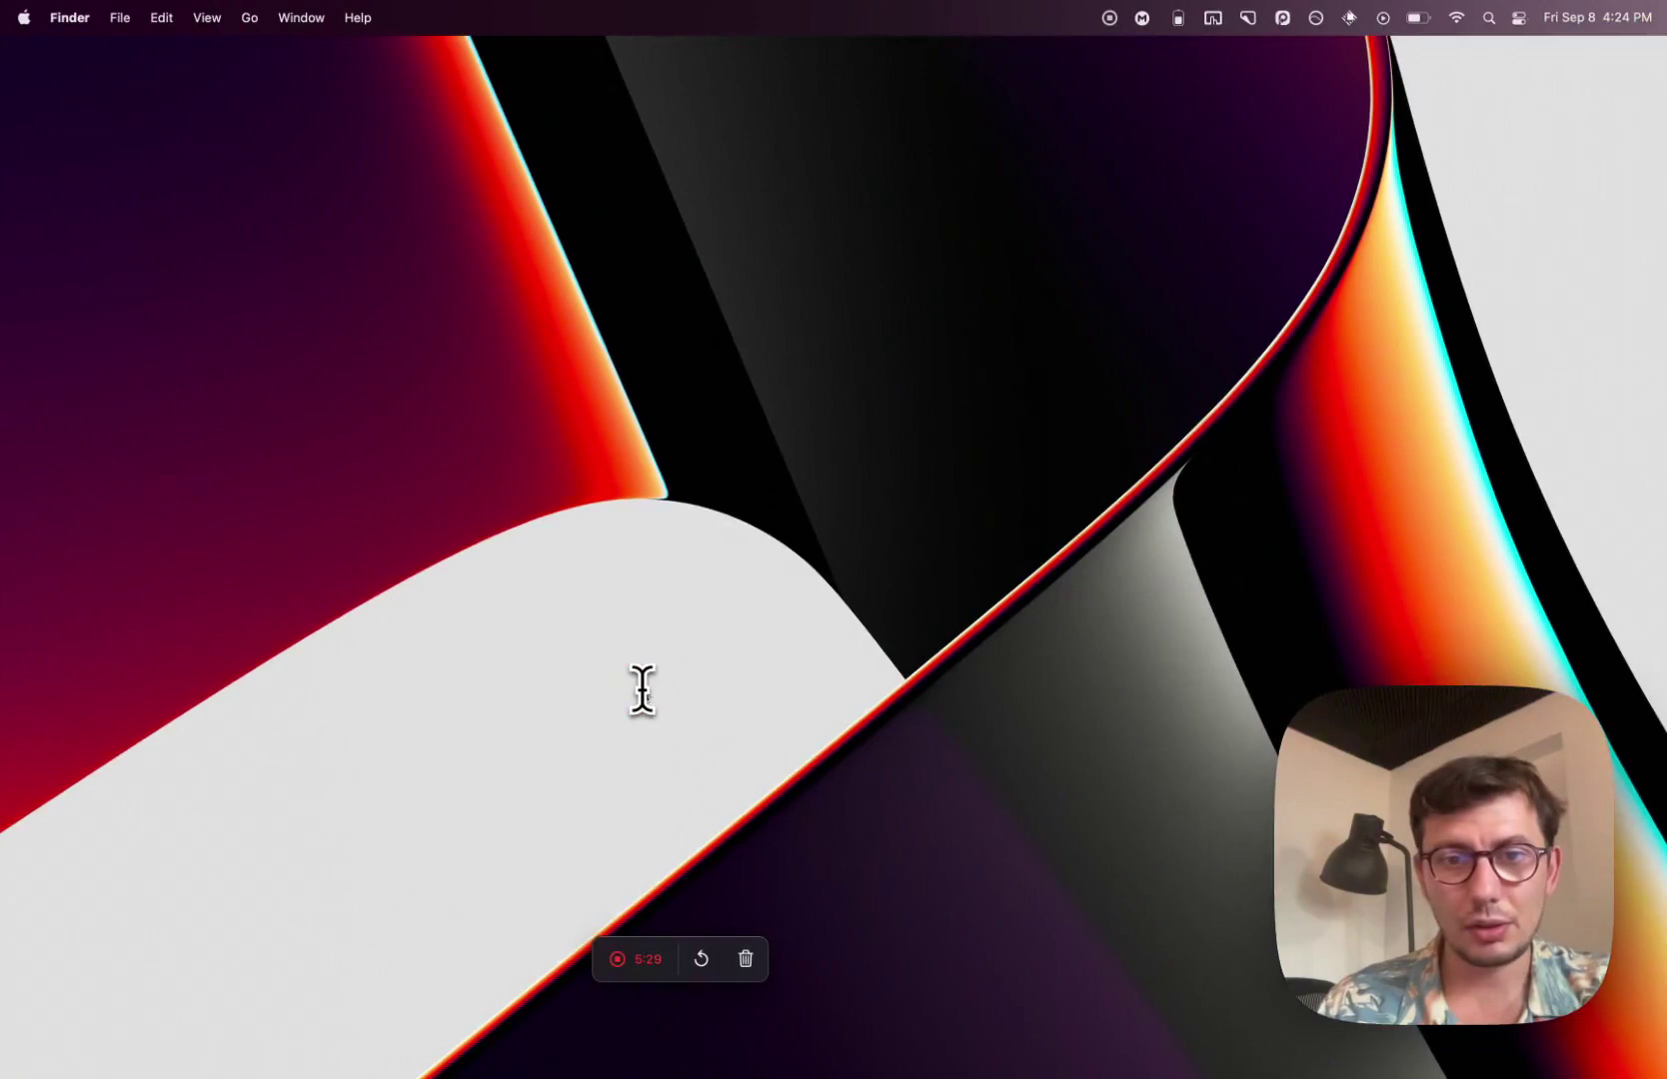
key("ctrl+Left")
key("ctrl+Tab")
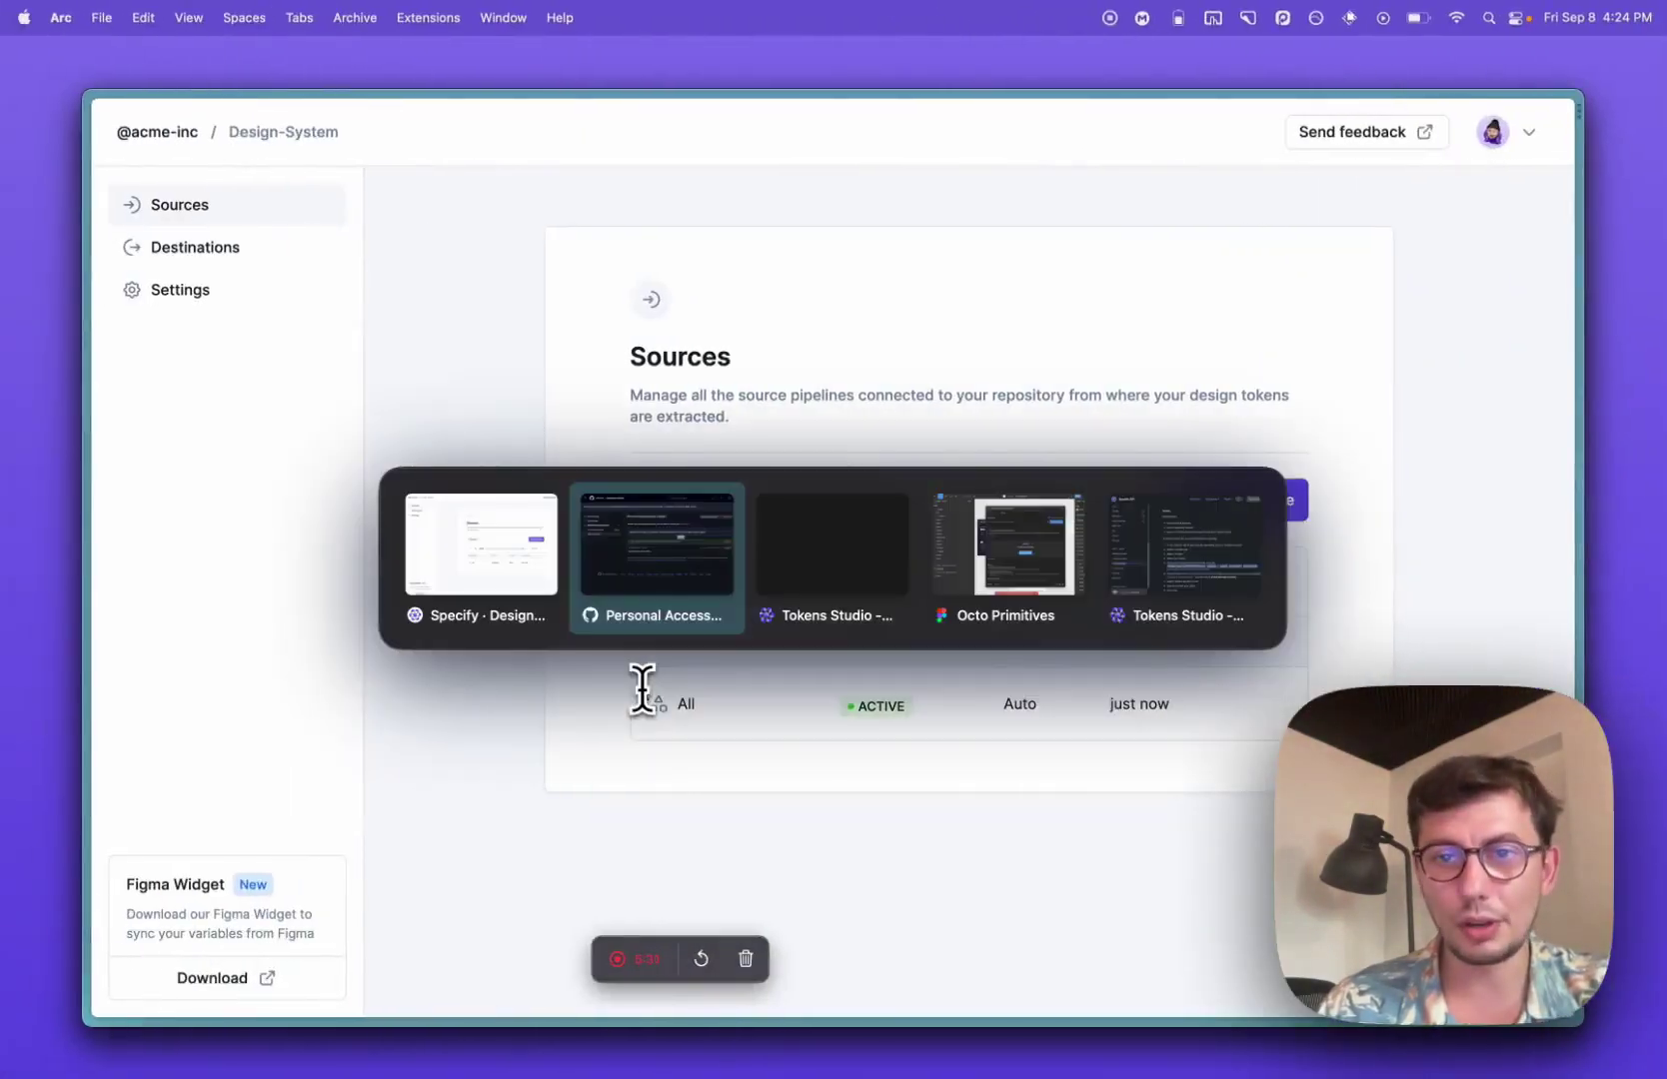
key("ctrl+Tab")
key("ctrl+Tab")
key("ctrl+Tab")
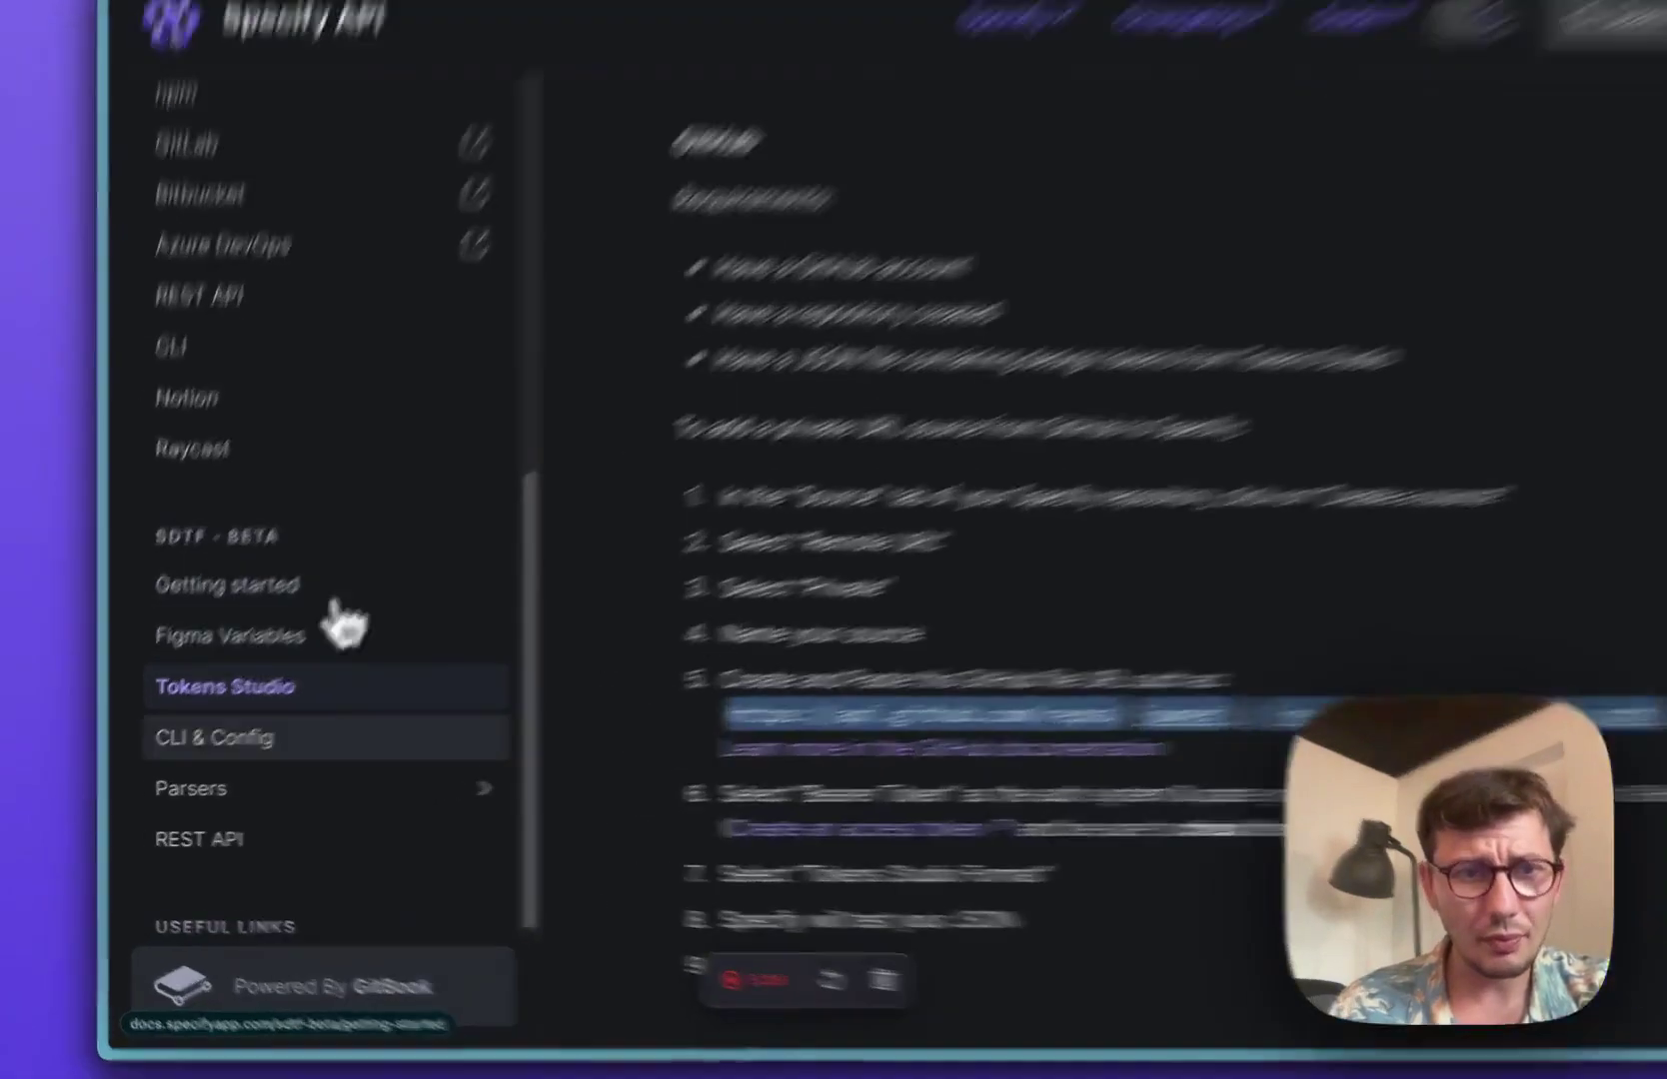
- Read the CLI & Config example configuration, then bring VS Code back to the front
left_click(262, 752)
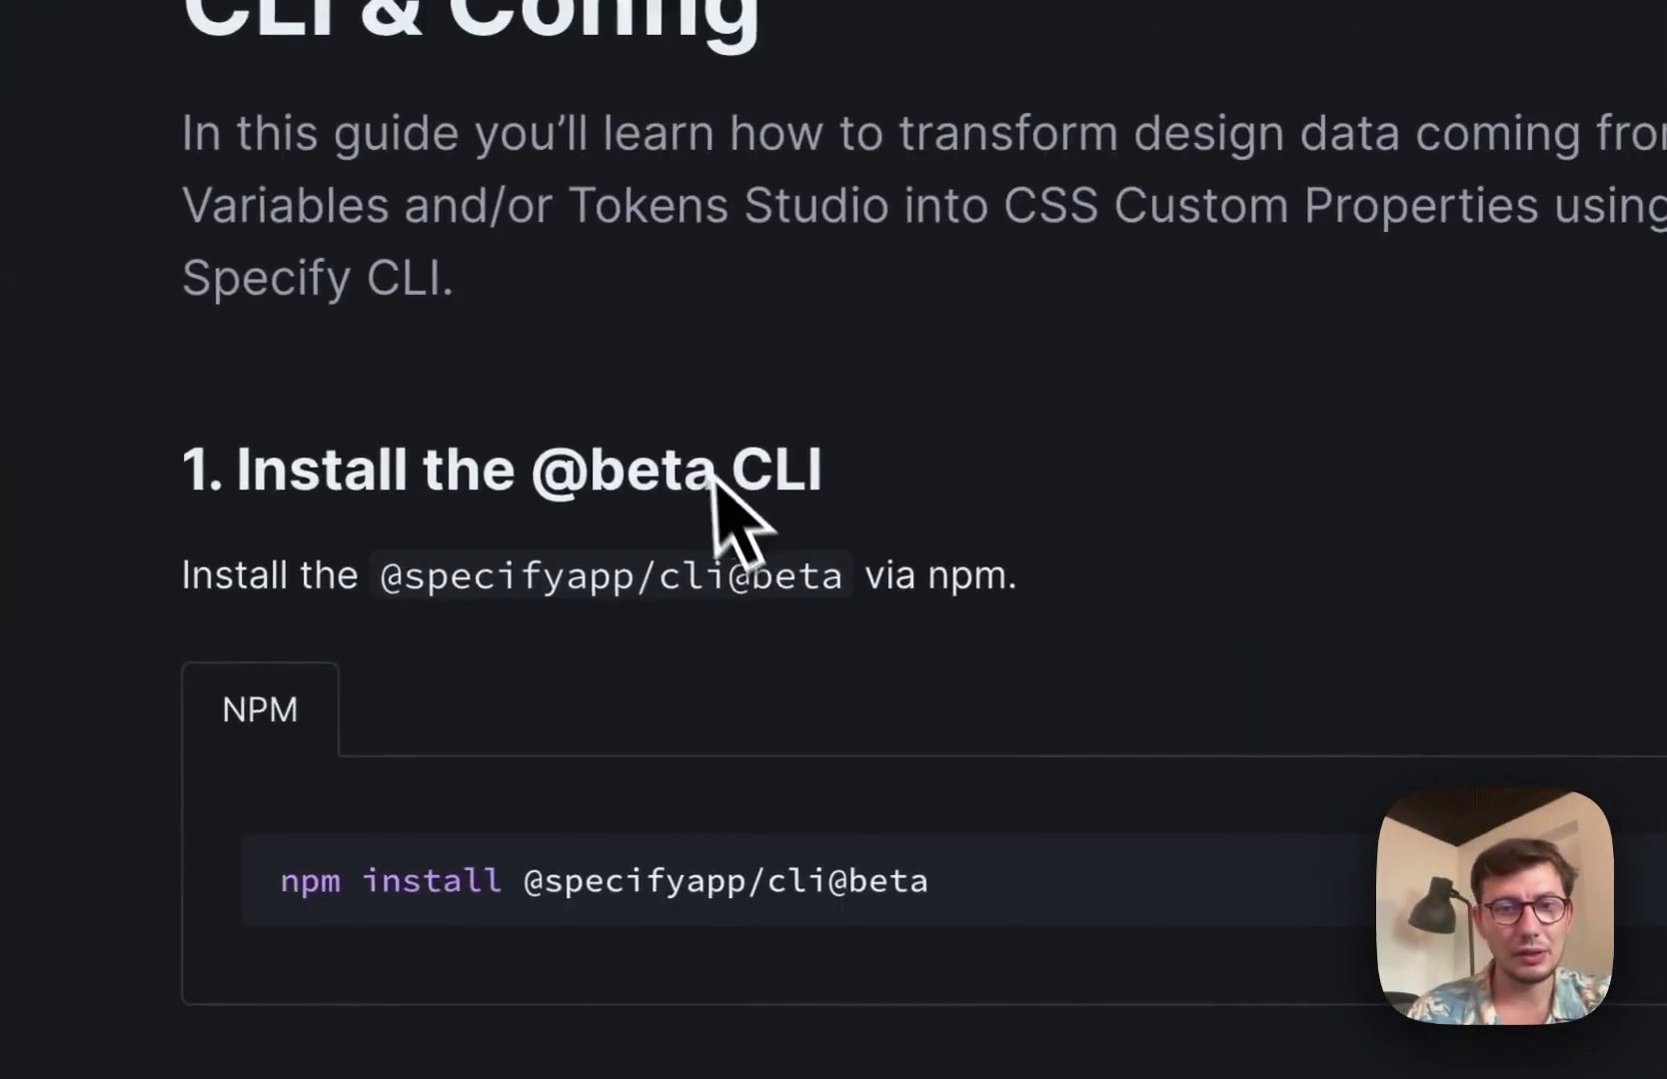
scroll(720, 470, "down", 5)
scroll(704, 440, "down", 10)
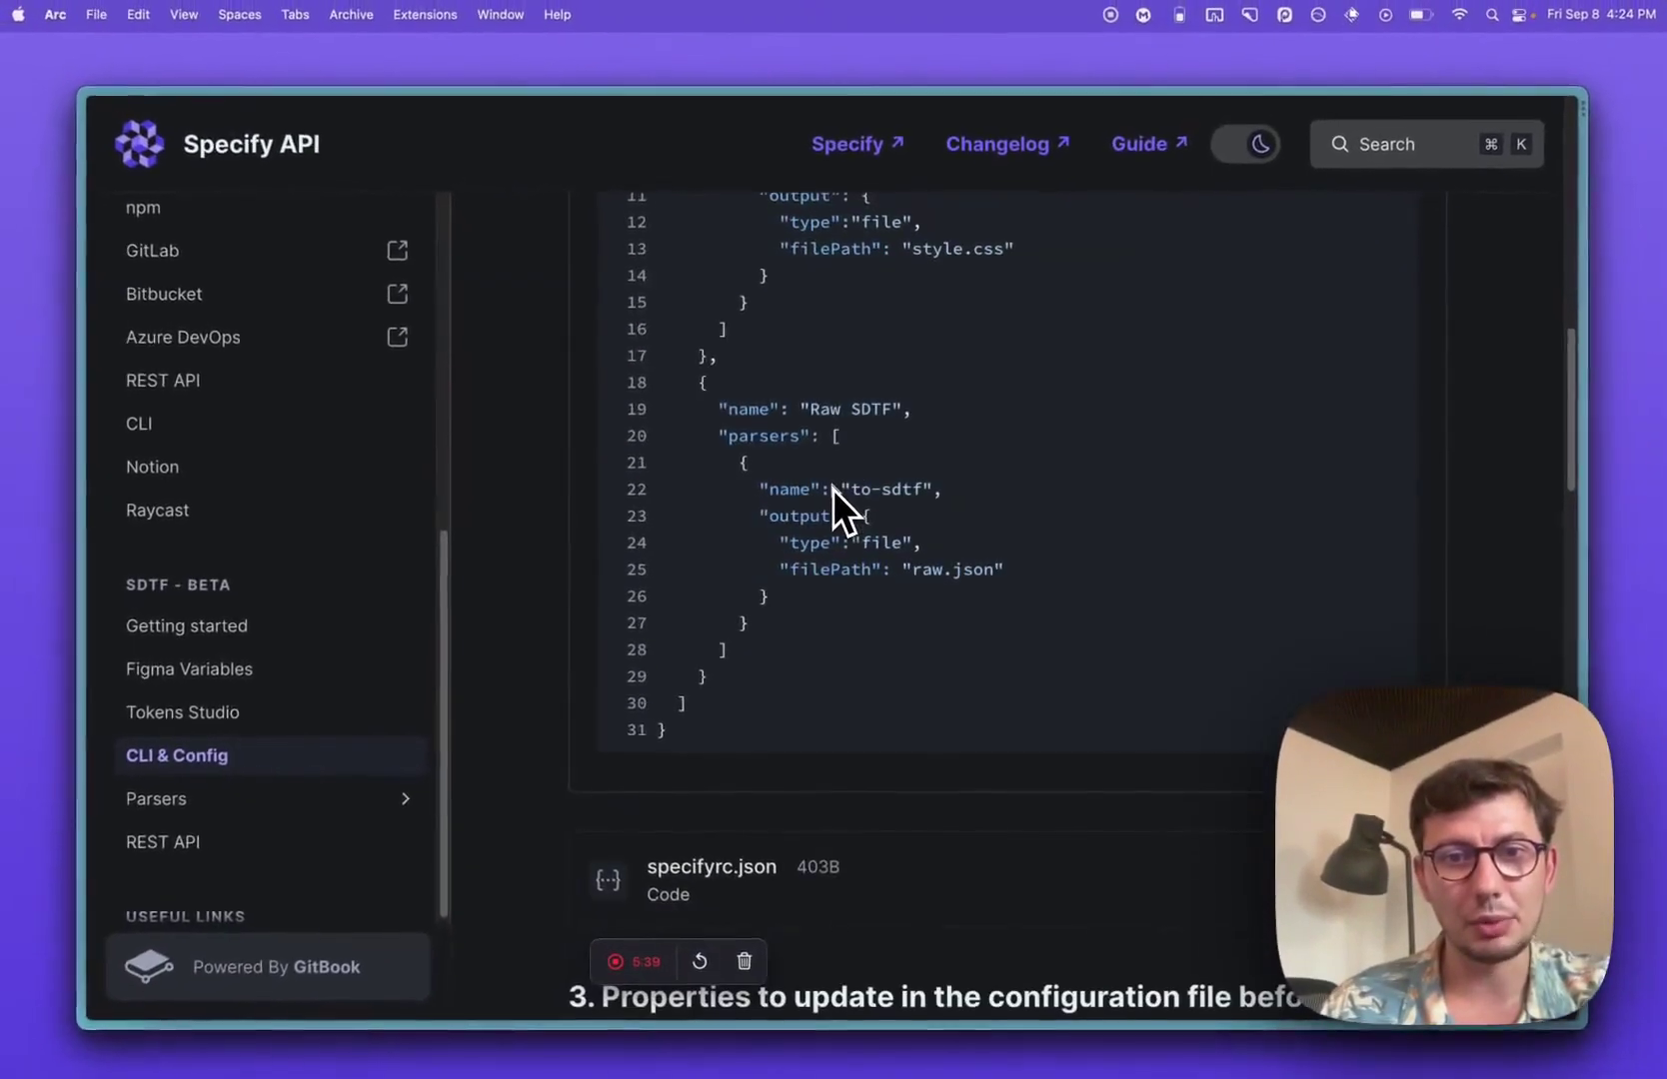
scroll(705, 439, "up", 3)
scroll(833, 489, "up", 2)
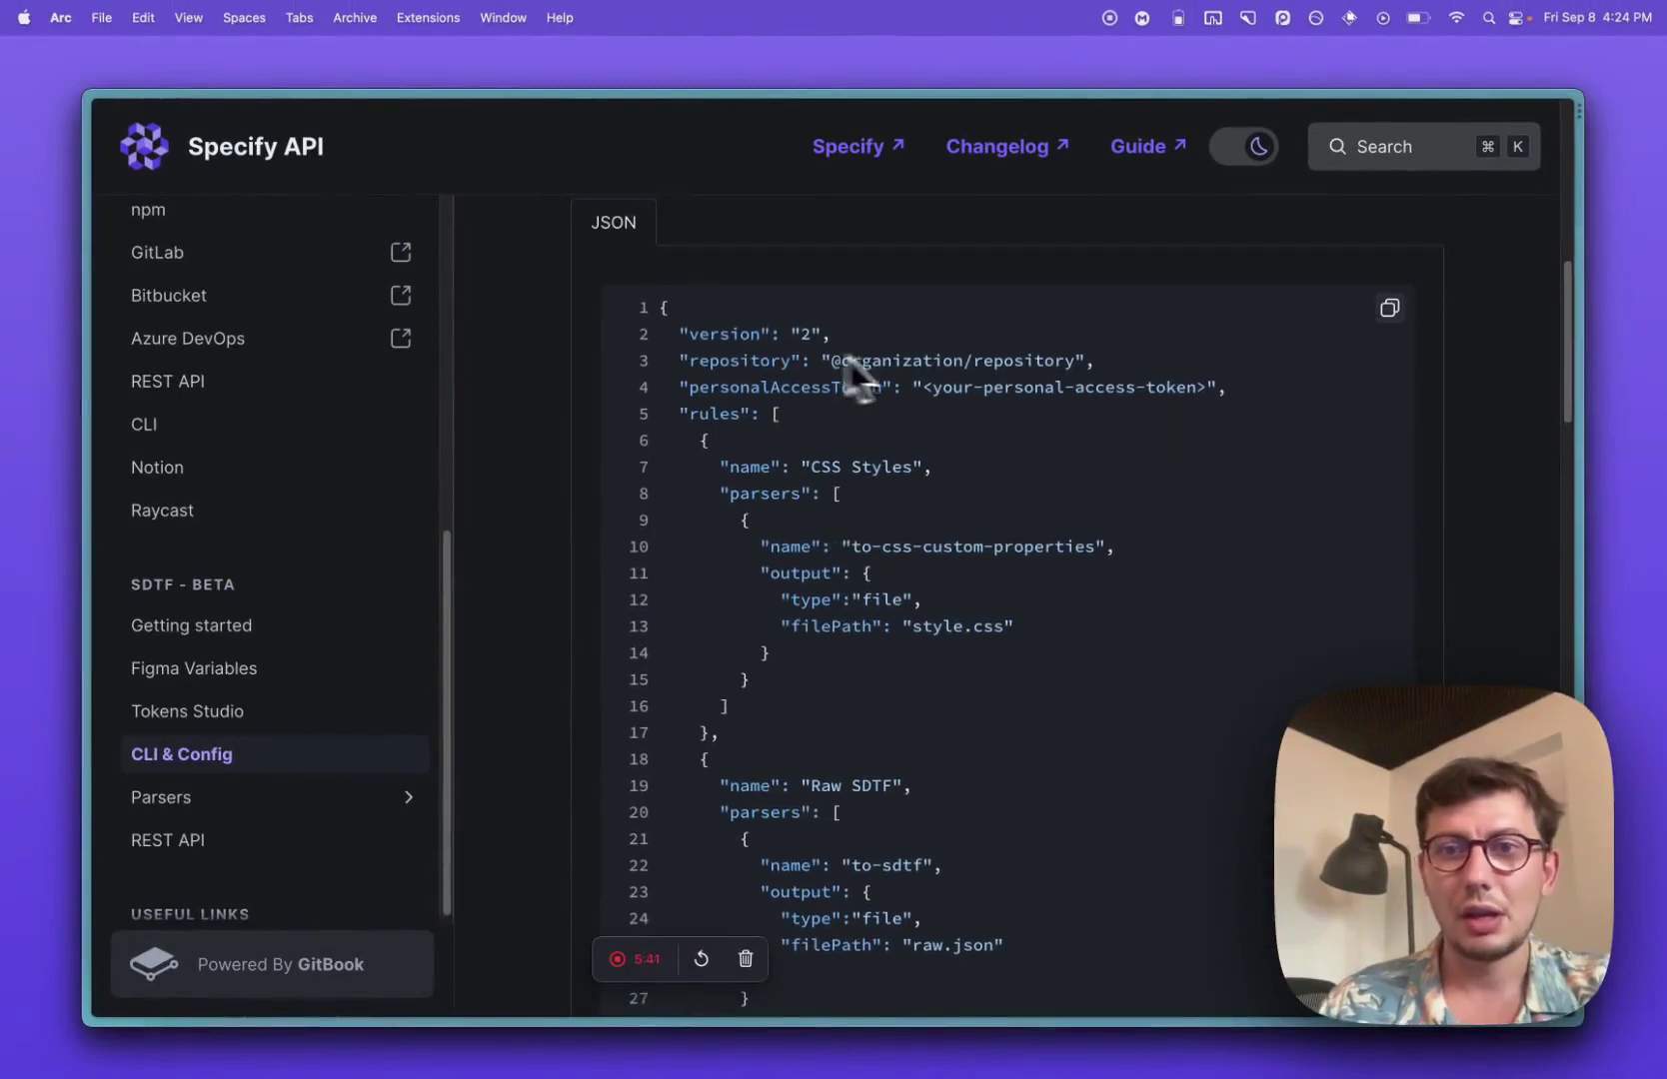
key("ctrl+Tab")
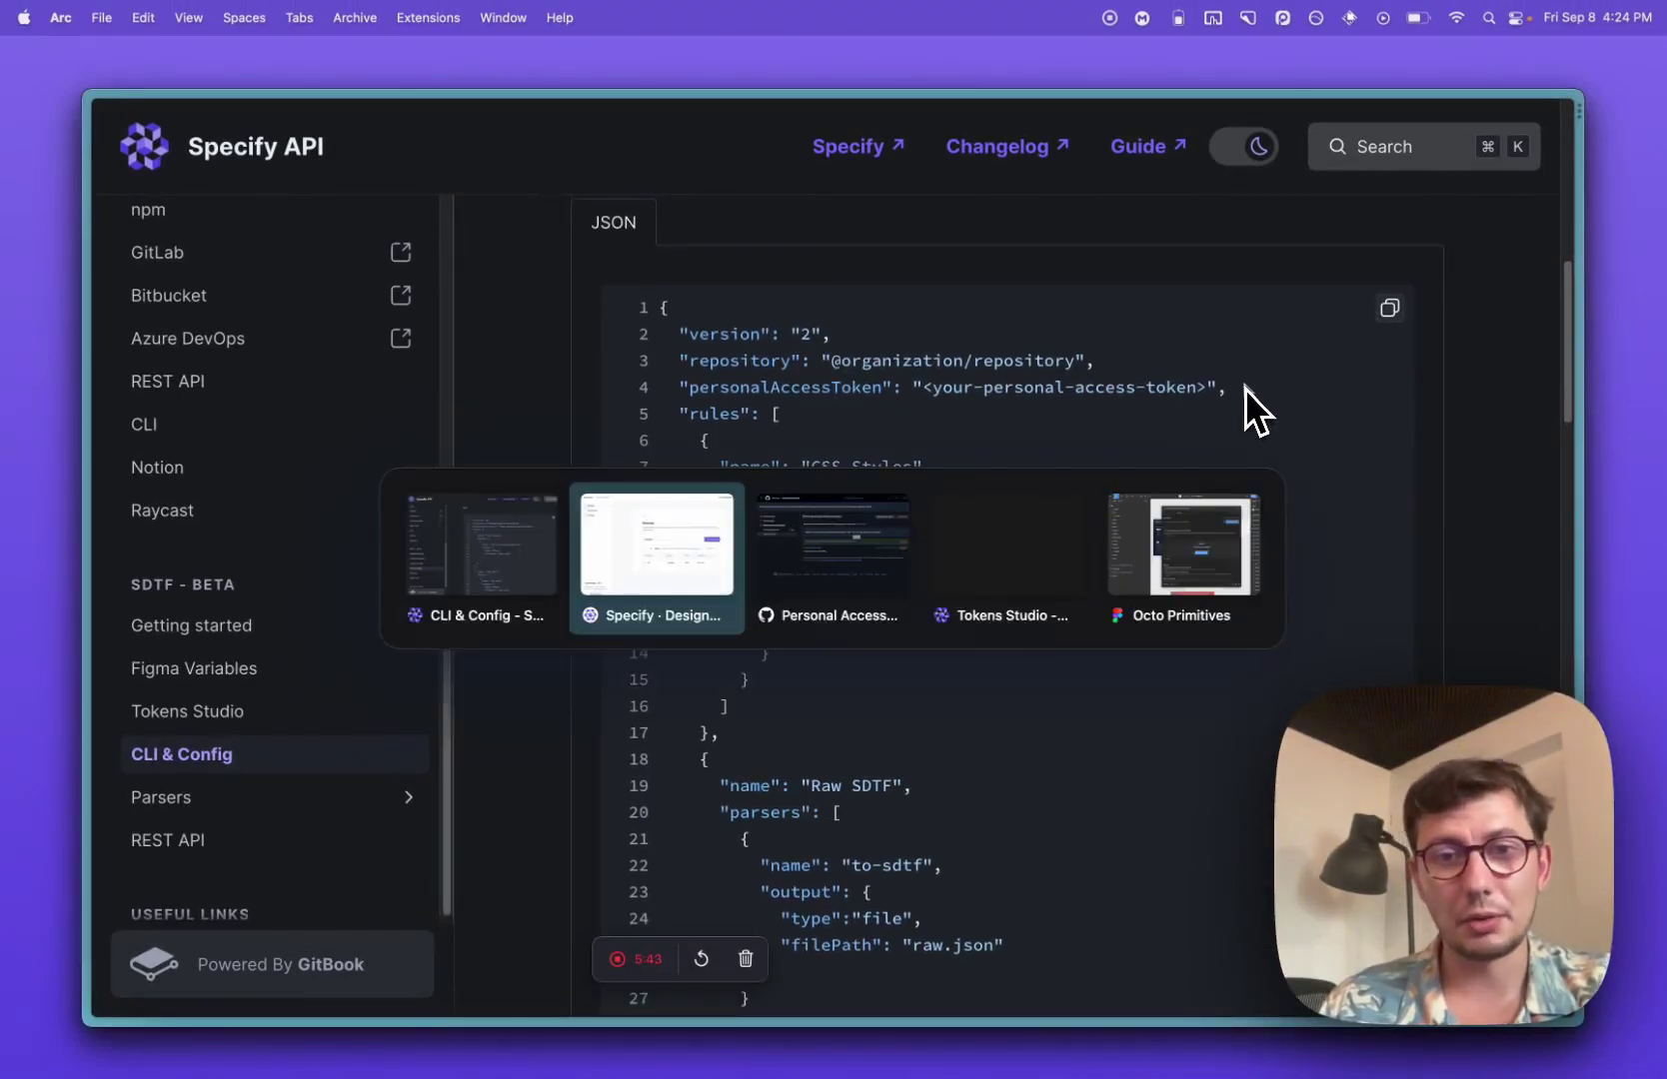
key("Escape")
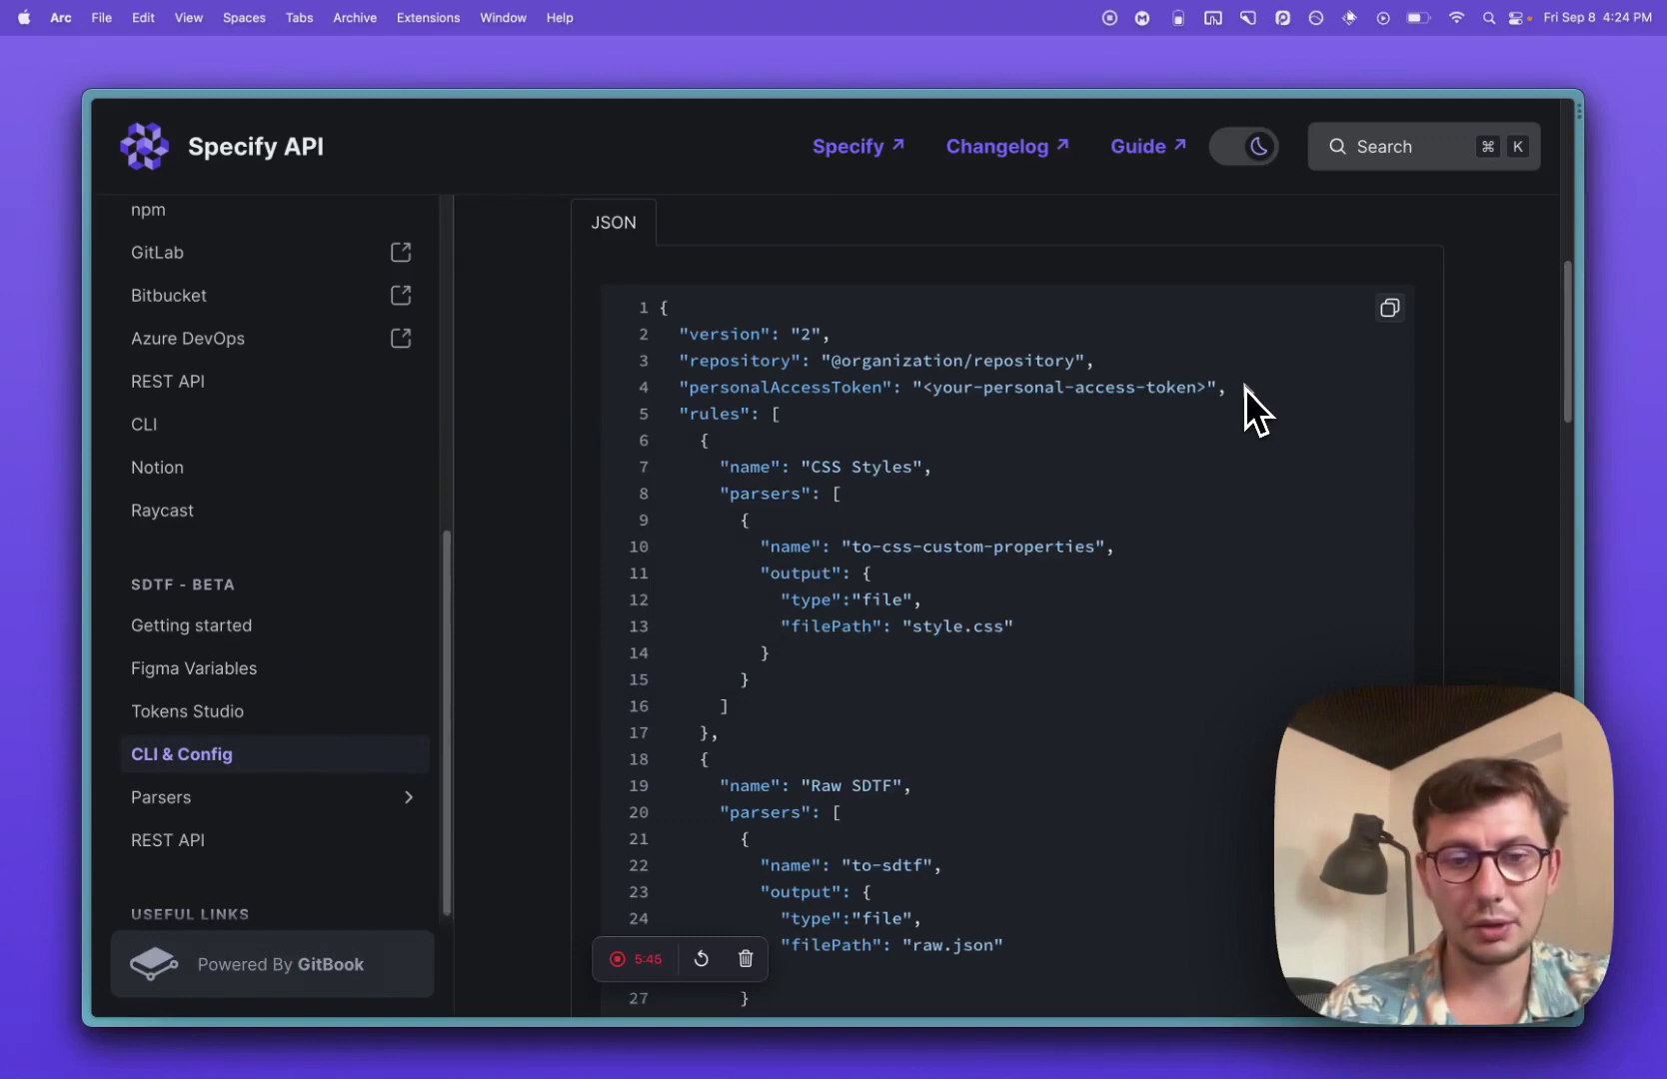
key("super+Tab")
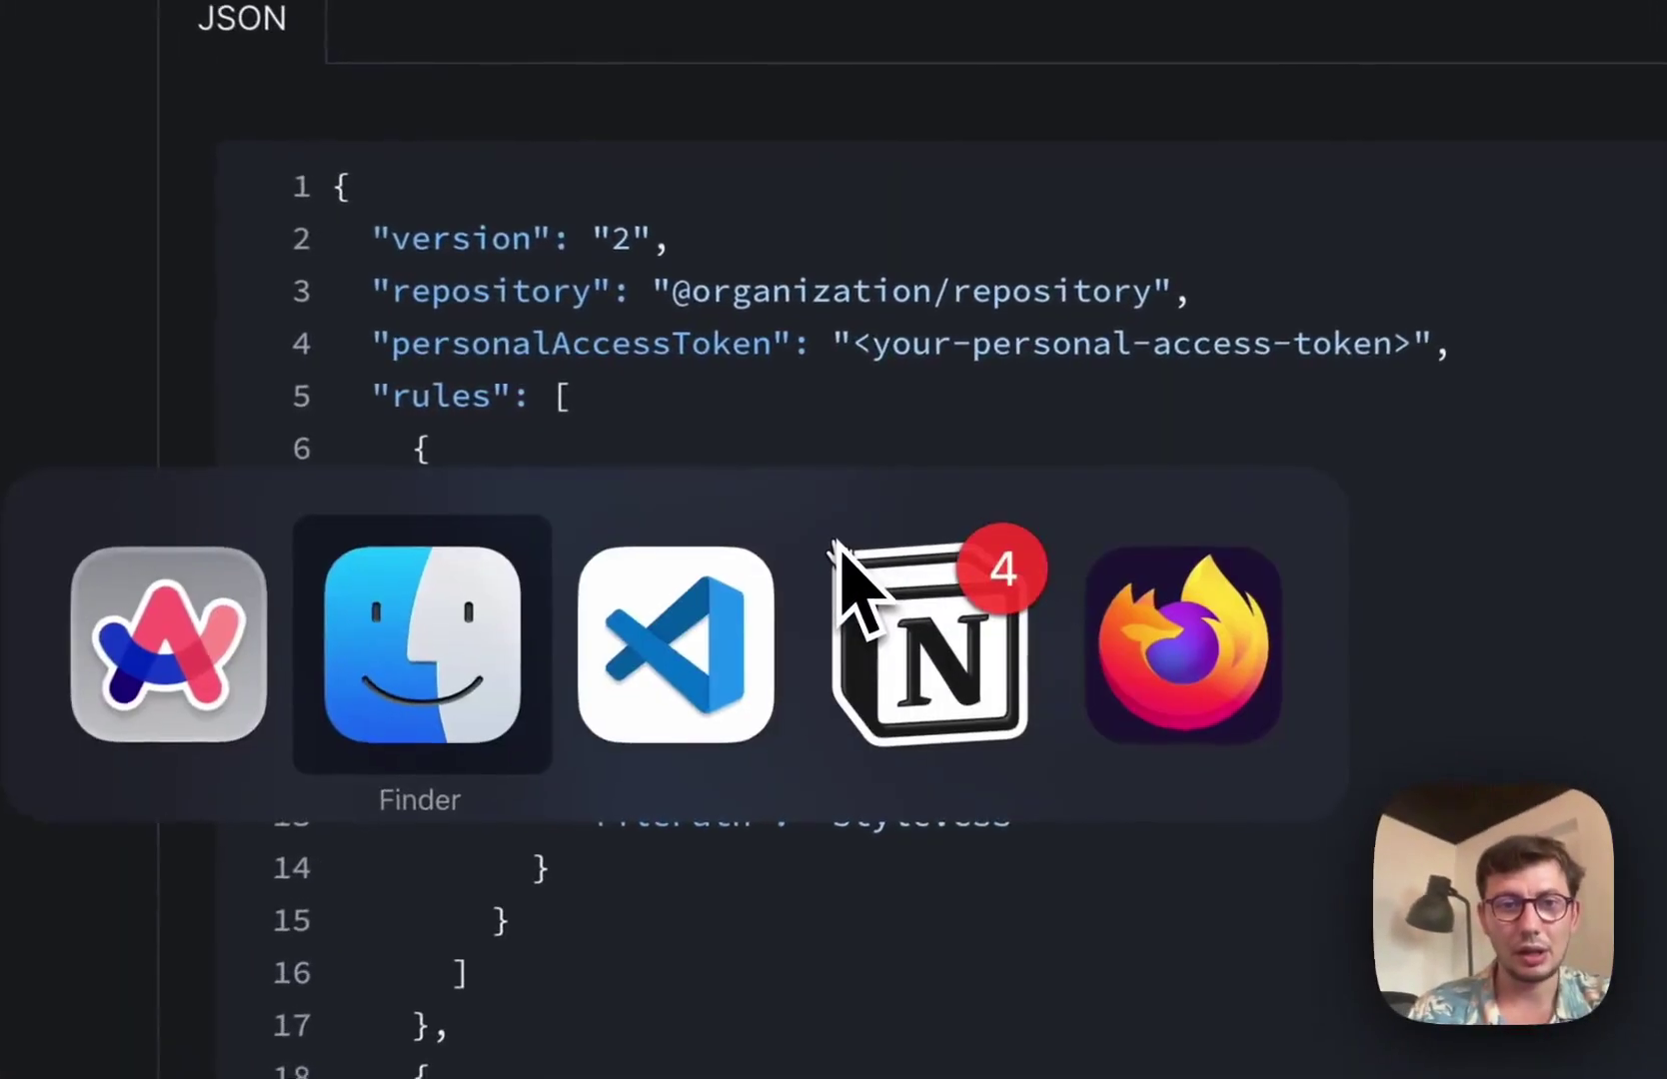
key("super+Tab")
key("super+Tab")
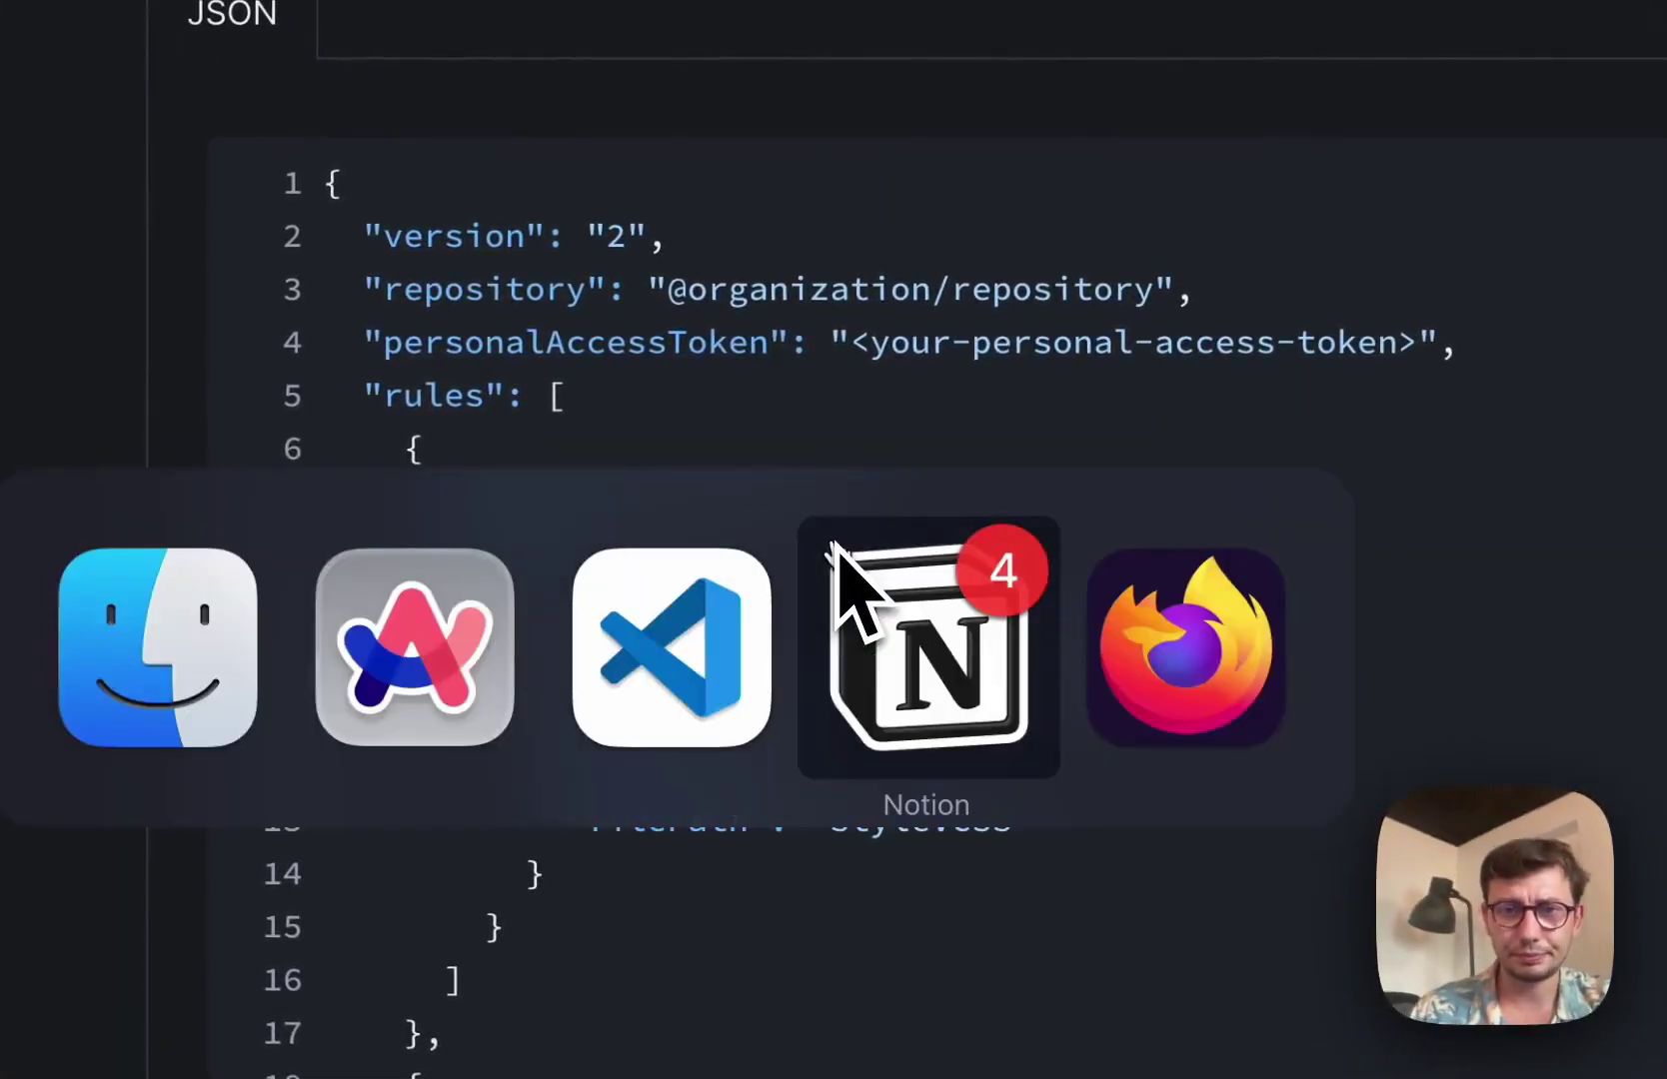
key("super+shift+Tab")
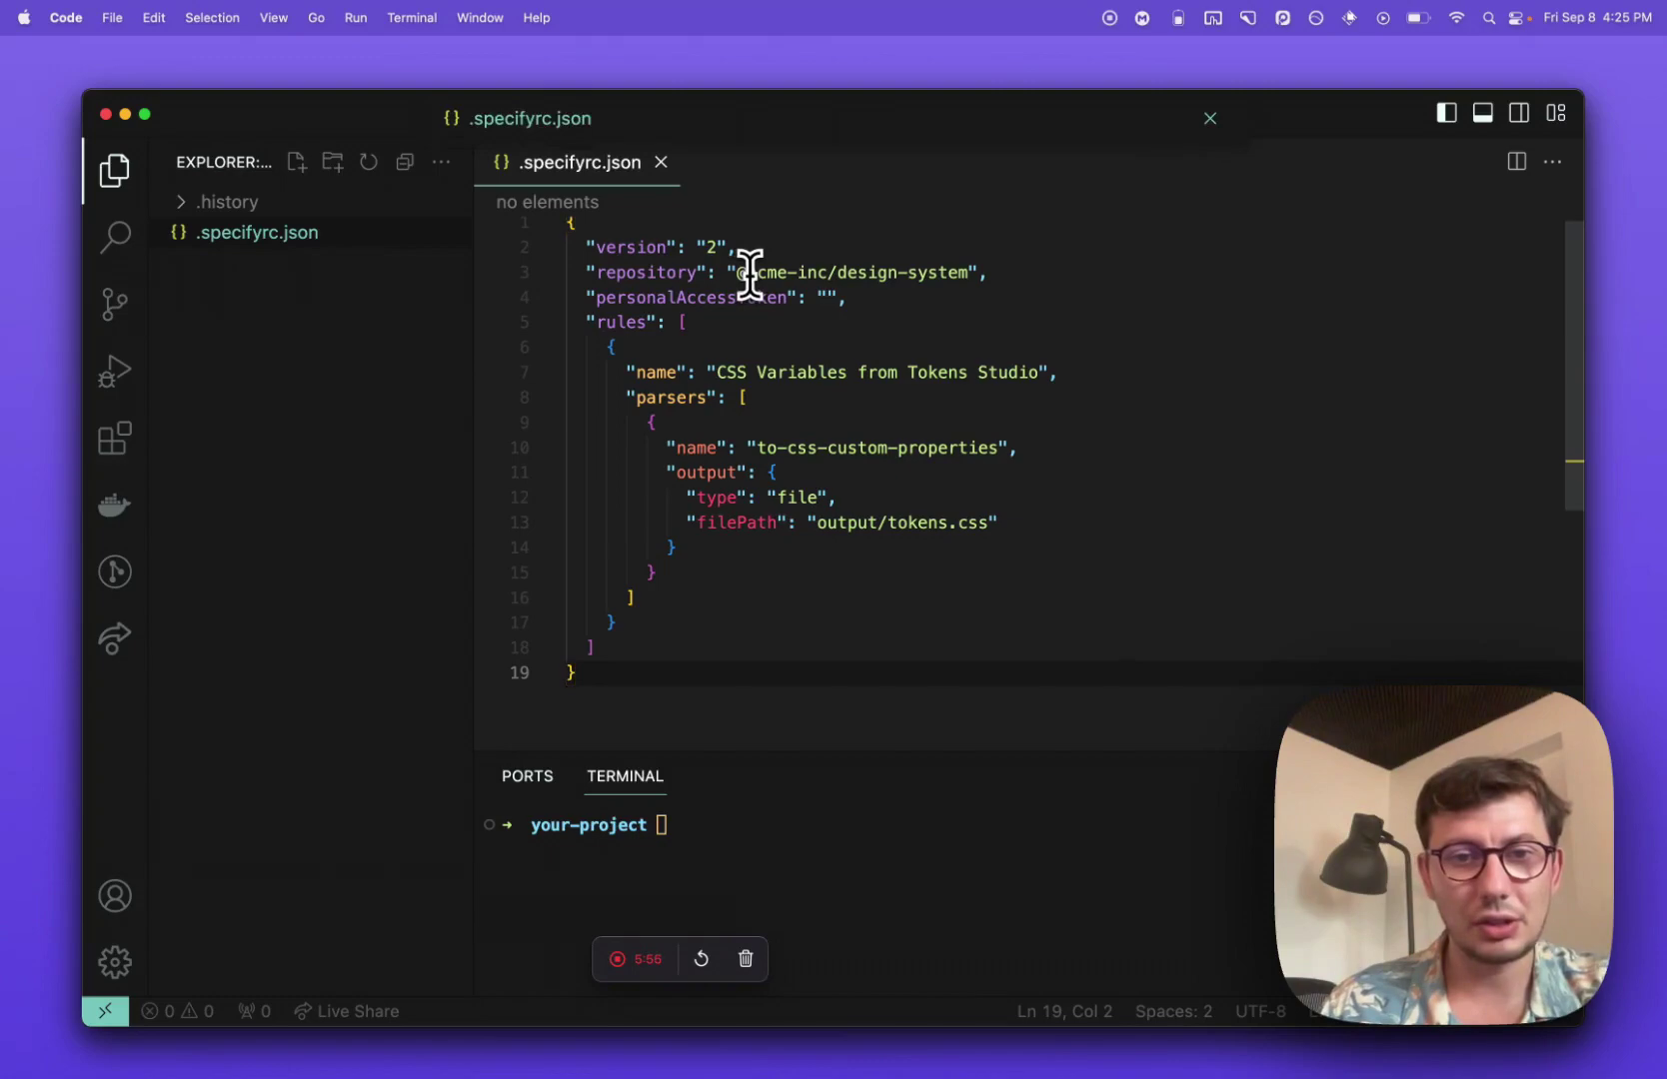
- Compare the .specifyrc.json repository with Specify's Sources page, ending in the Specify web app
left_click(796, 472)
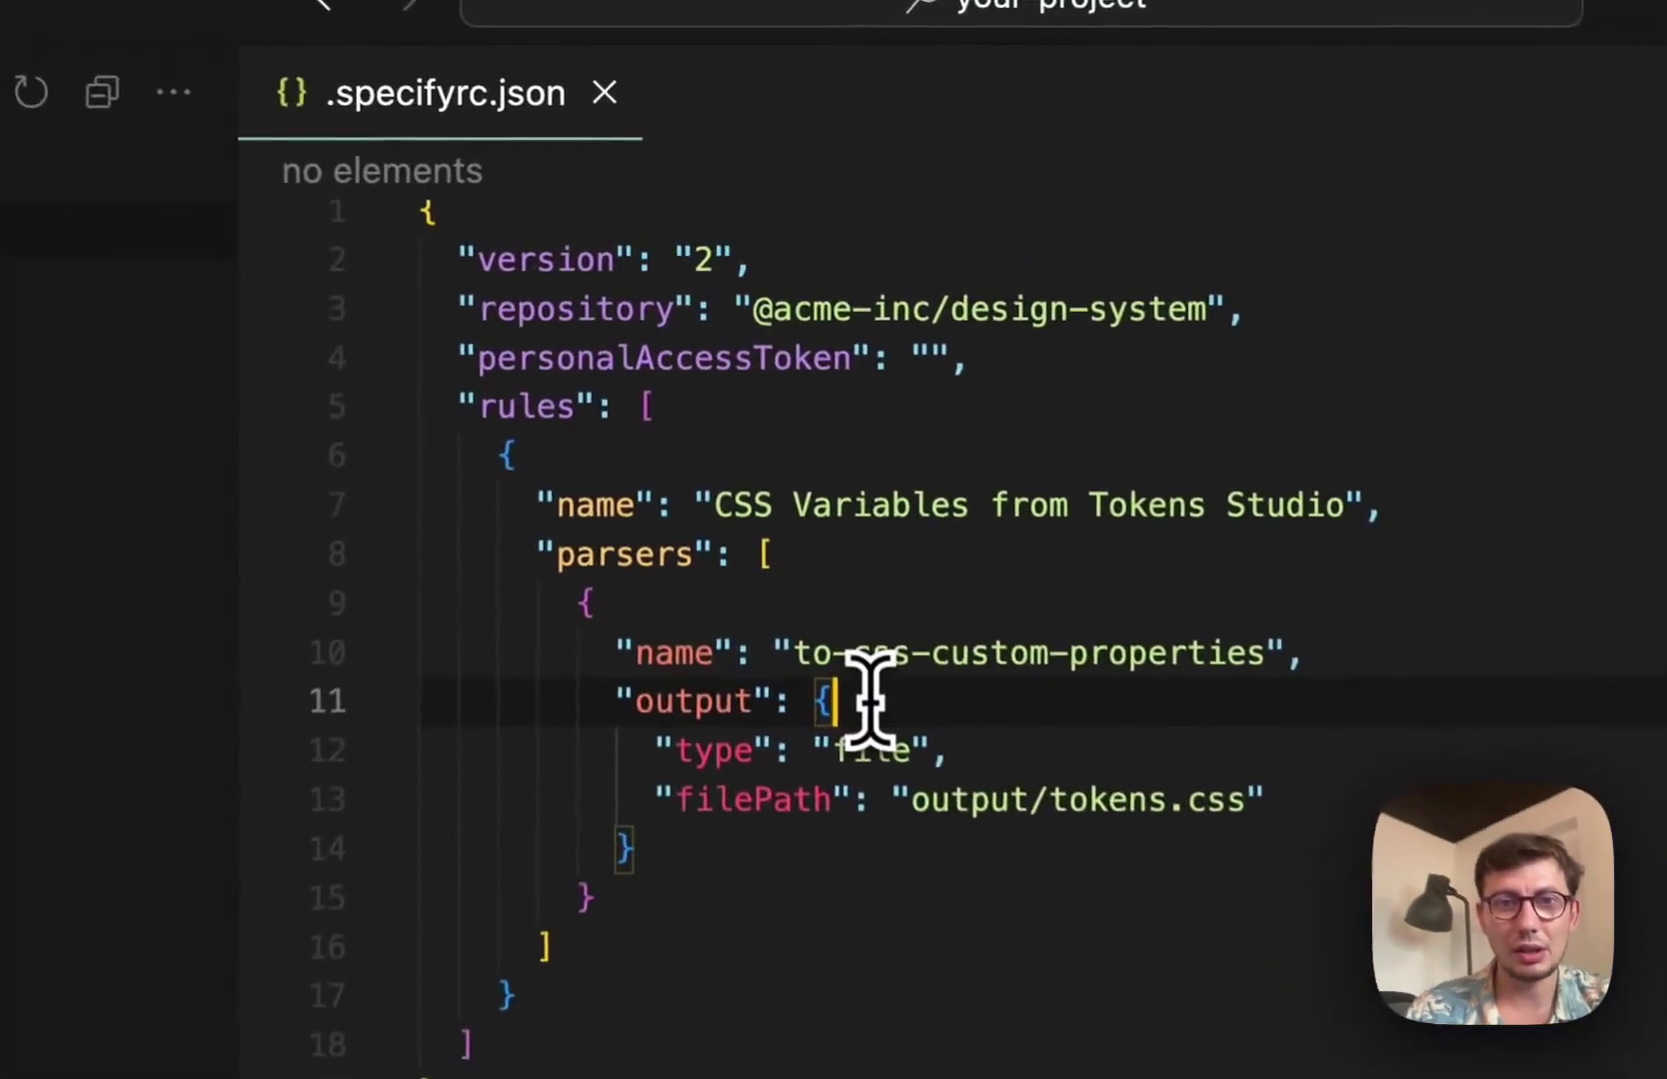
key("super+Tab")
key("super+Tab")
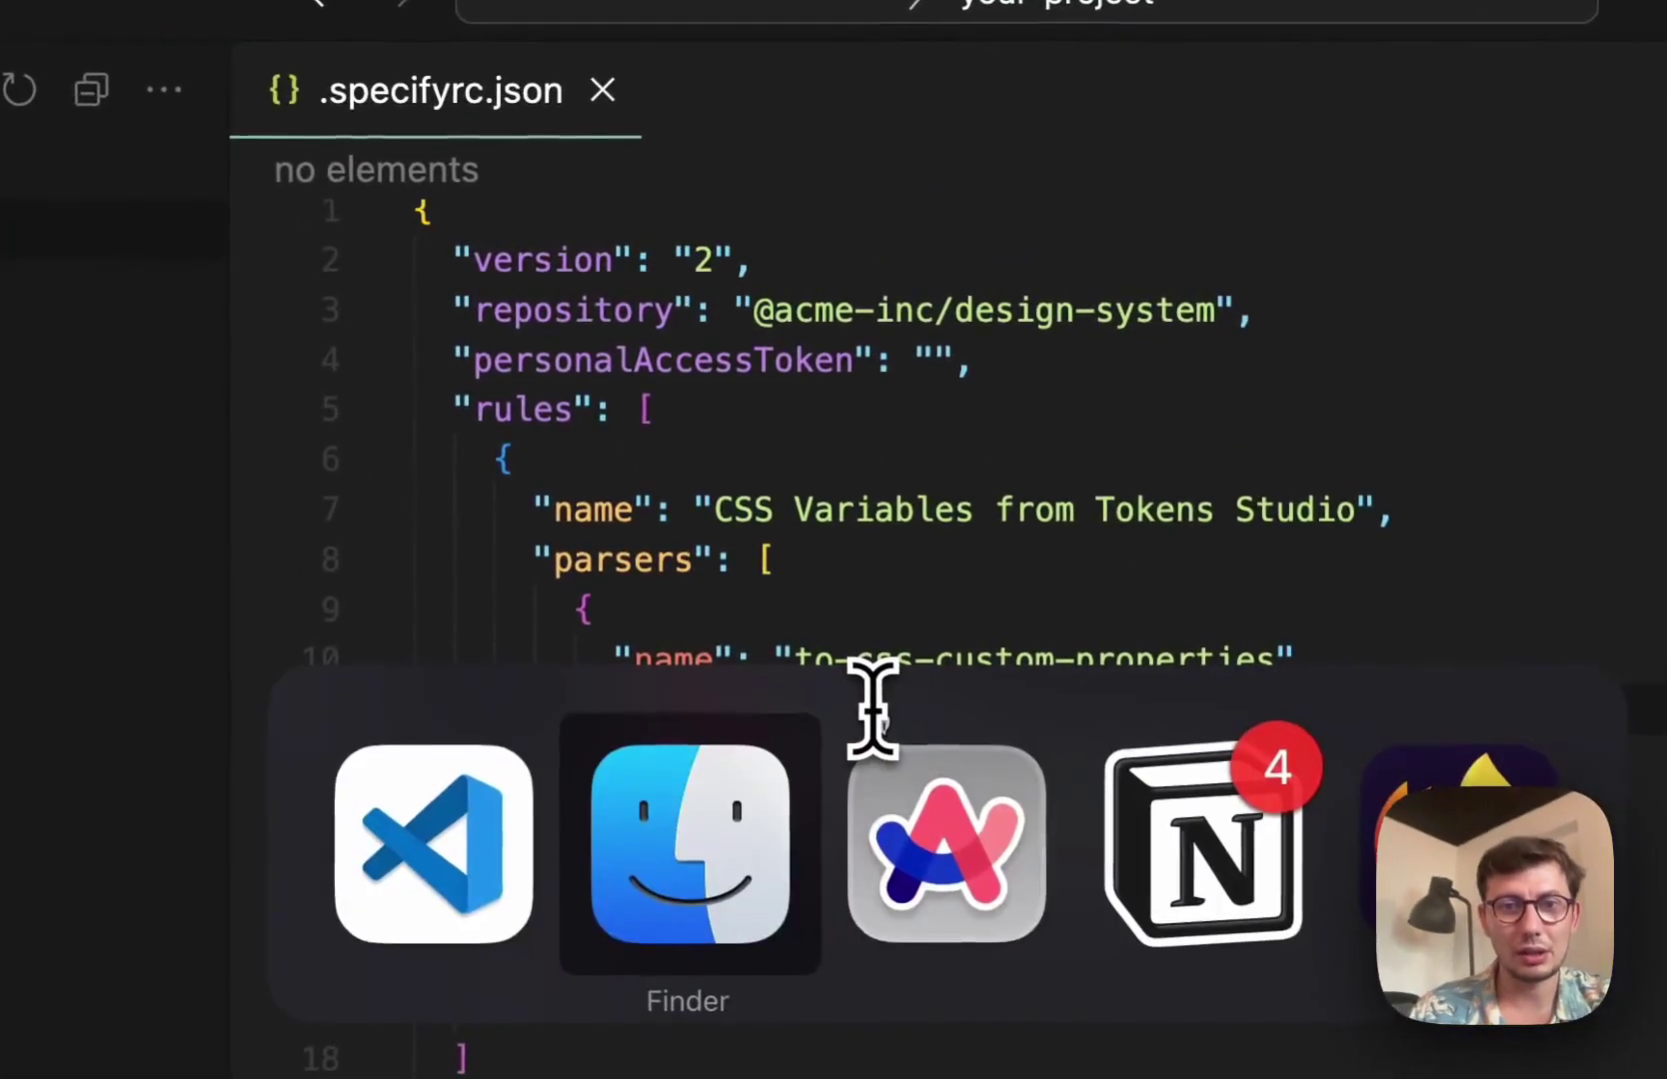
key("ctrl+Tab")
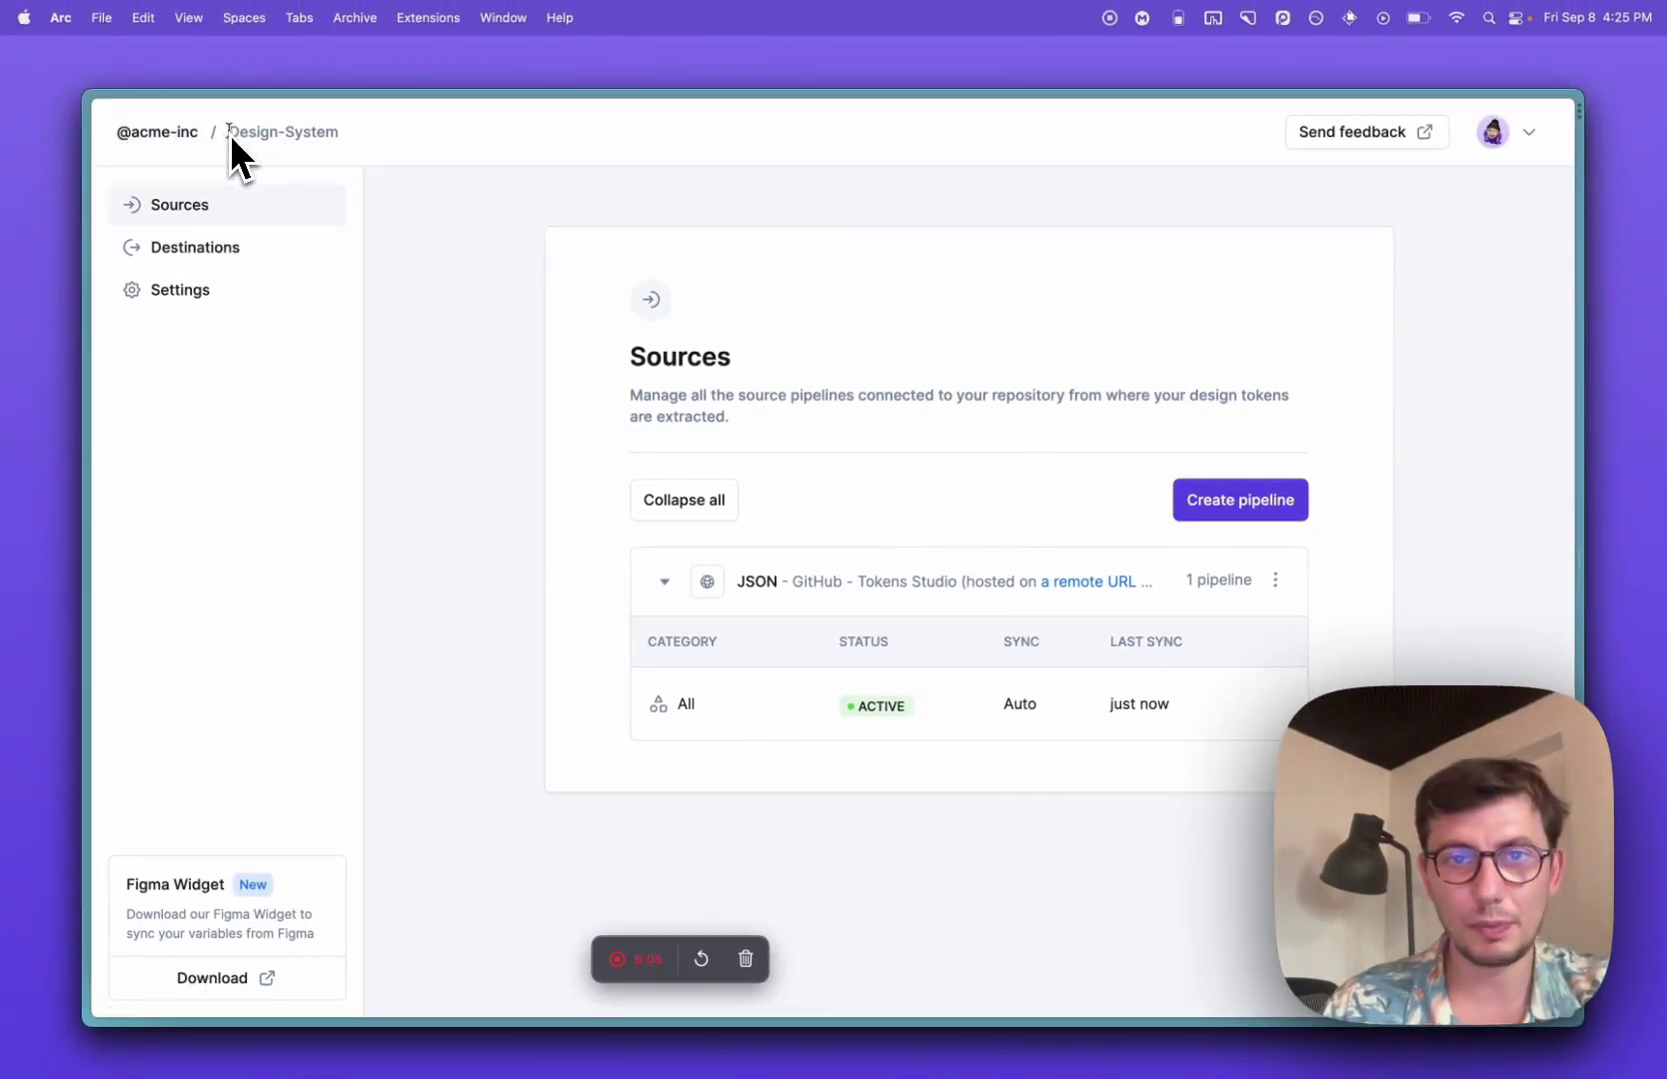
key("super+Tab")
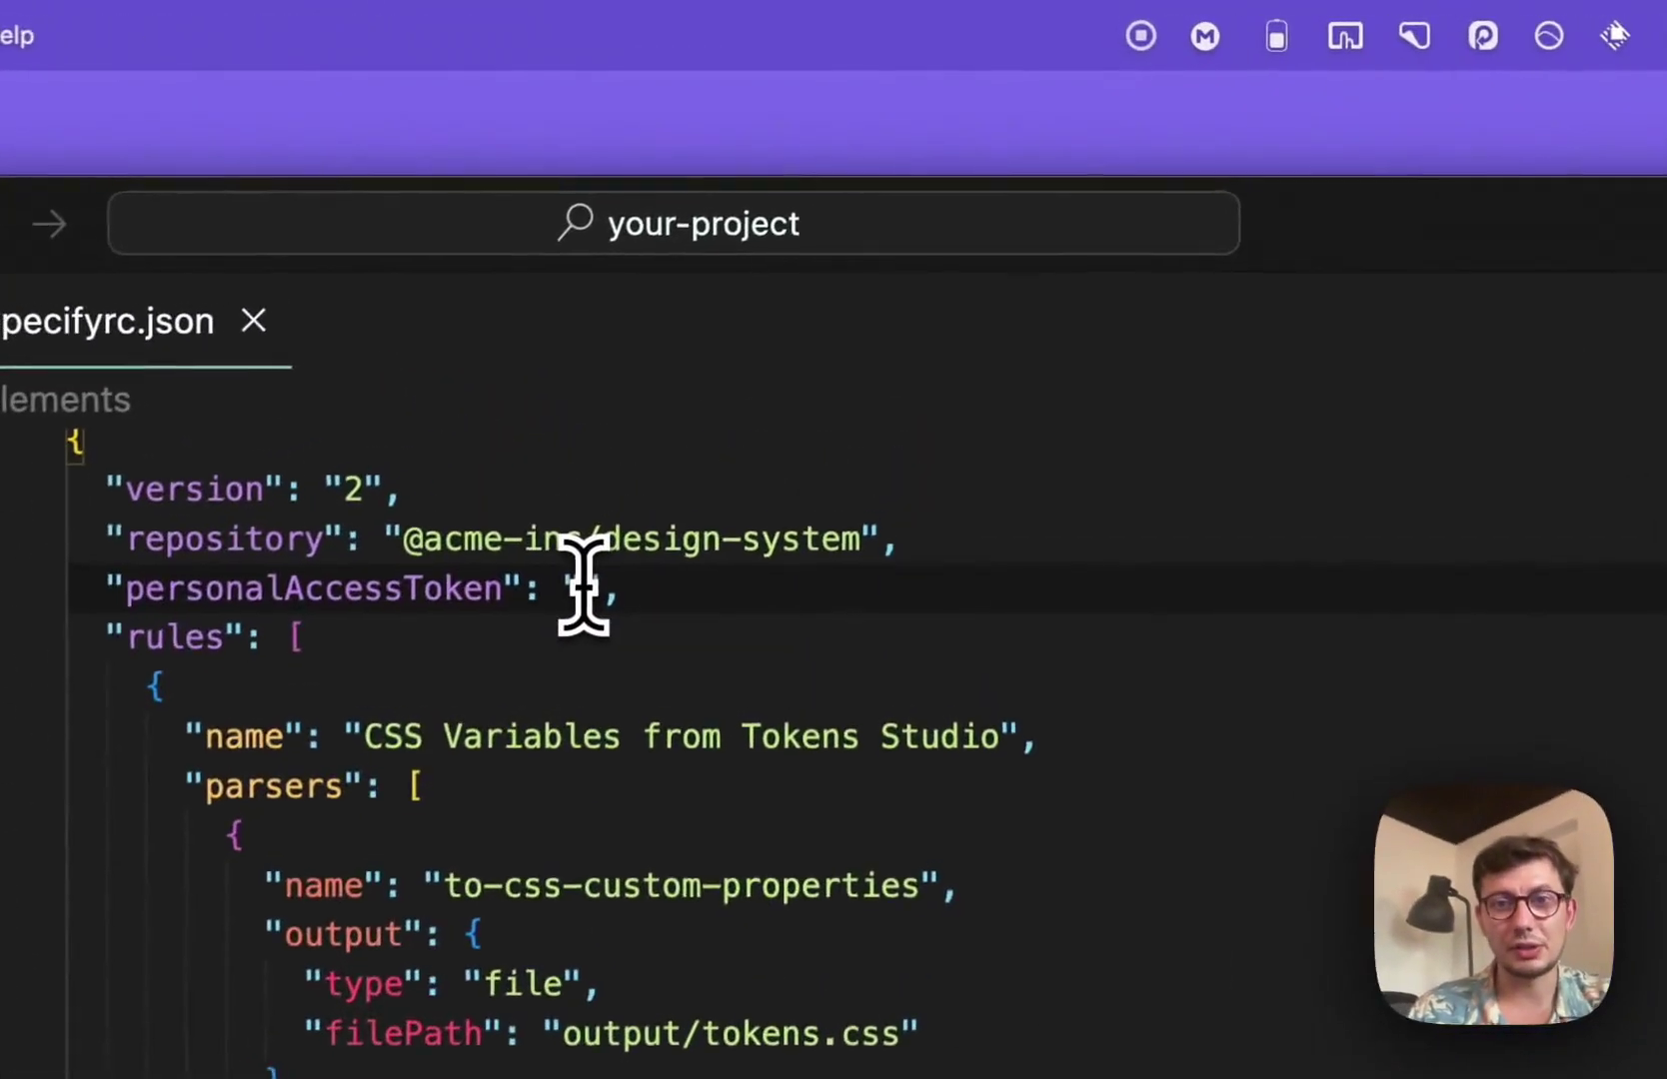
key("super+Tab")
- Create a Specify personal access token named CLI and copy its key
left_click(1419, 264)
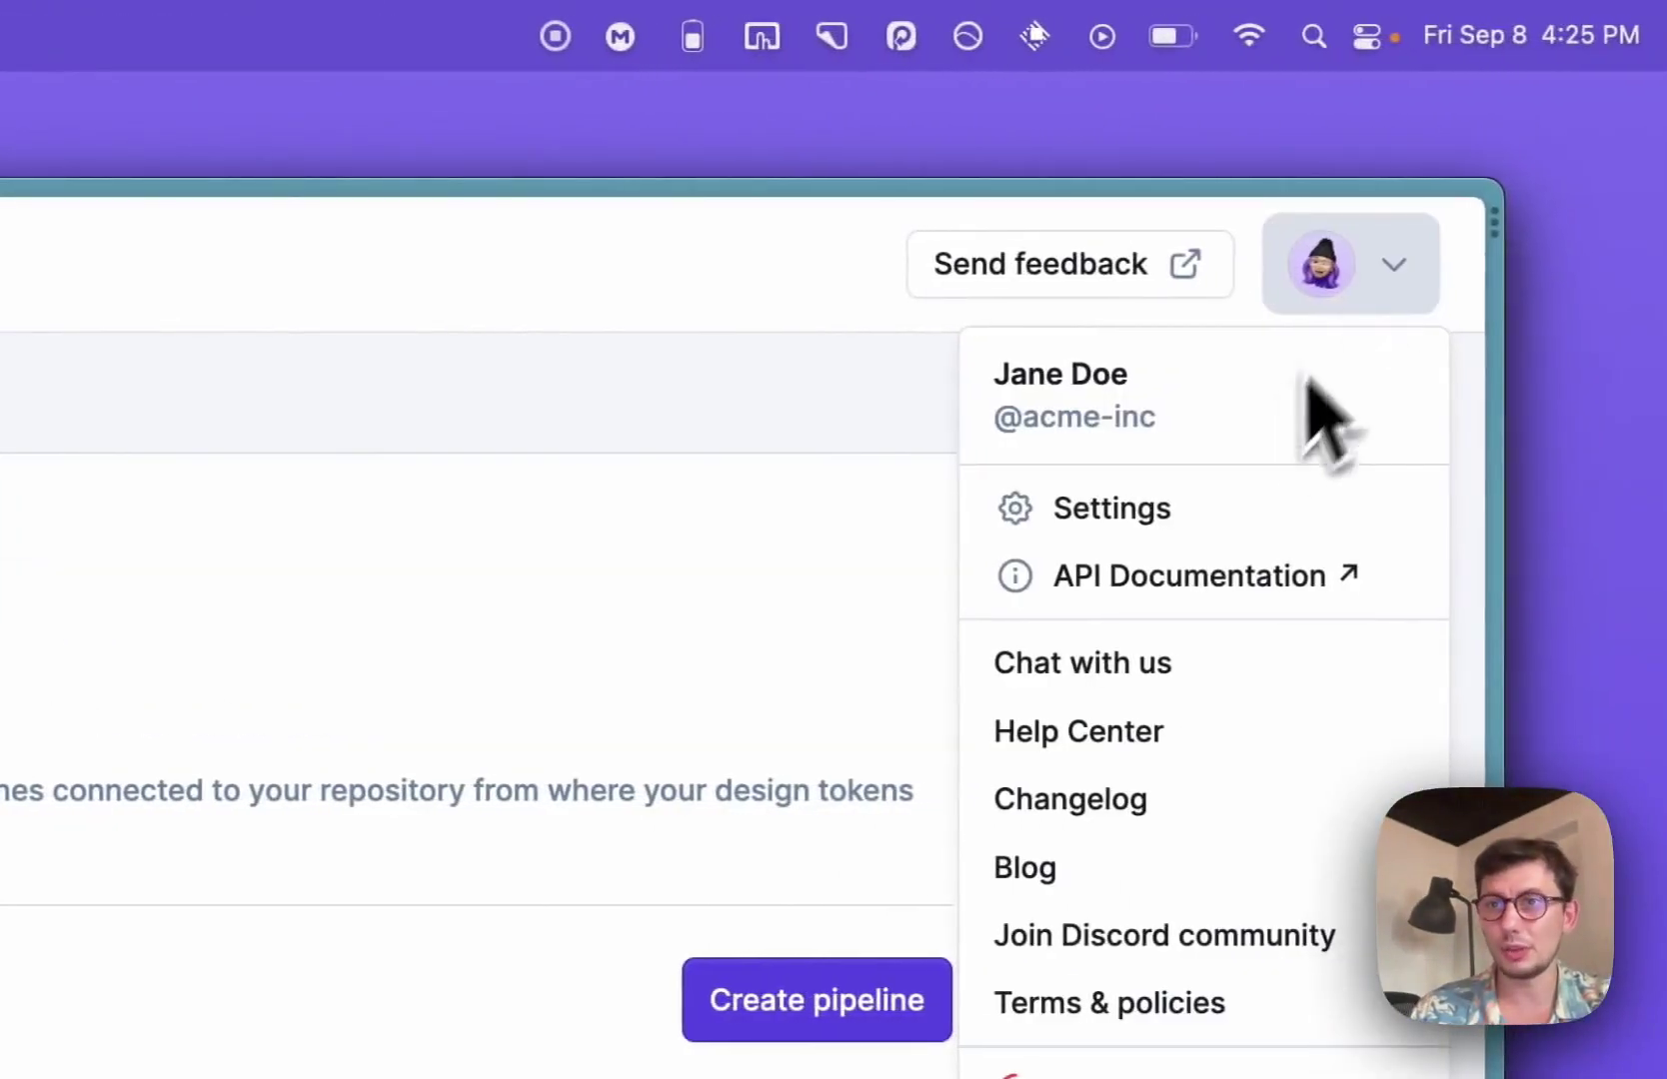
left_click(1167, 540)
left_click(205, 630)
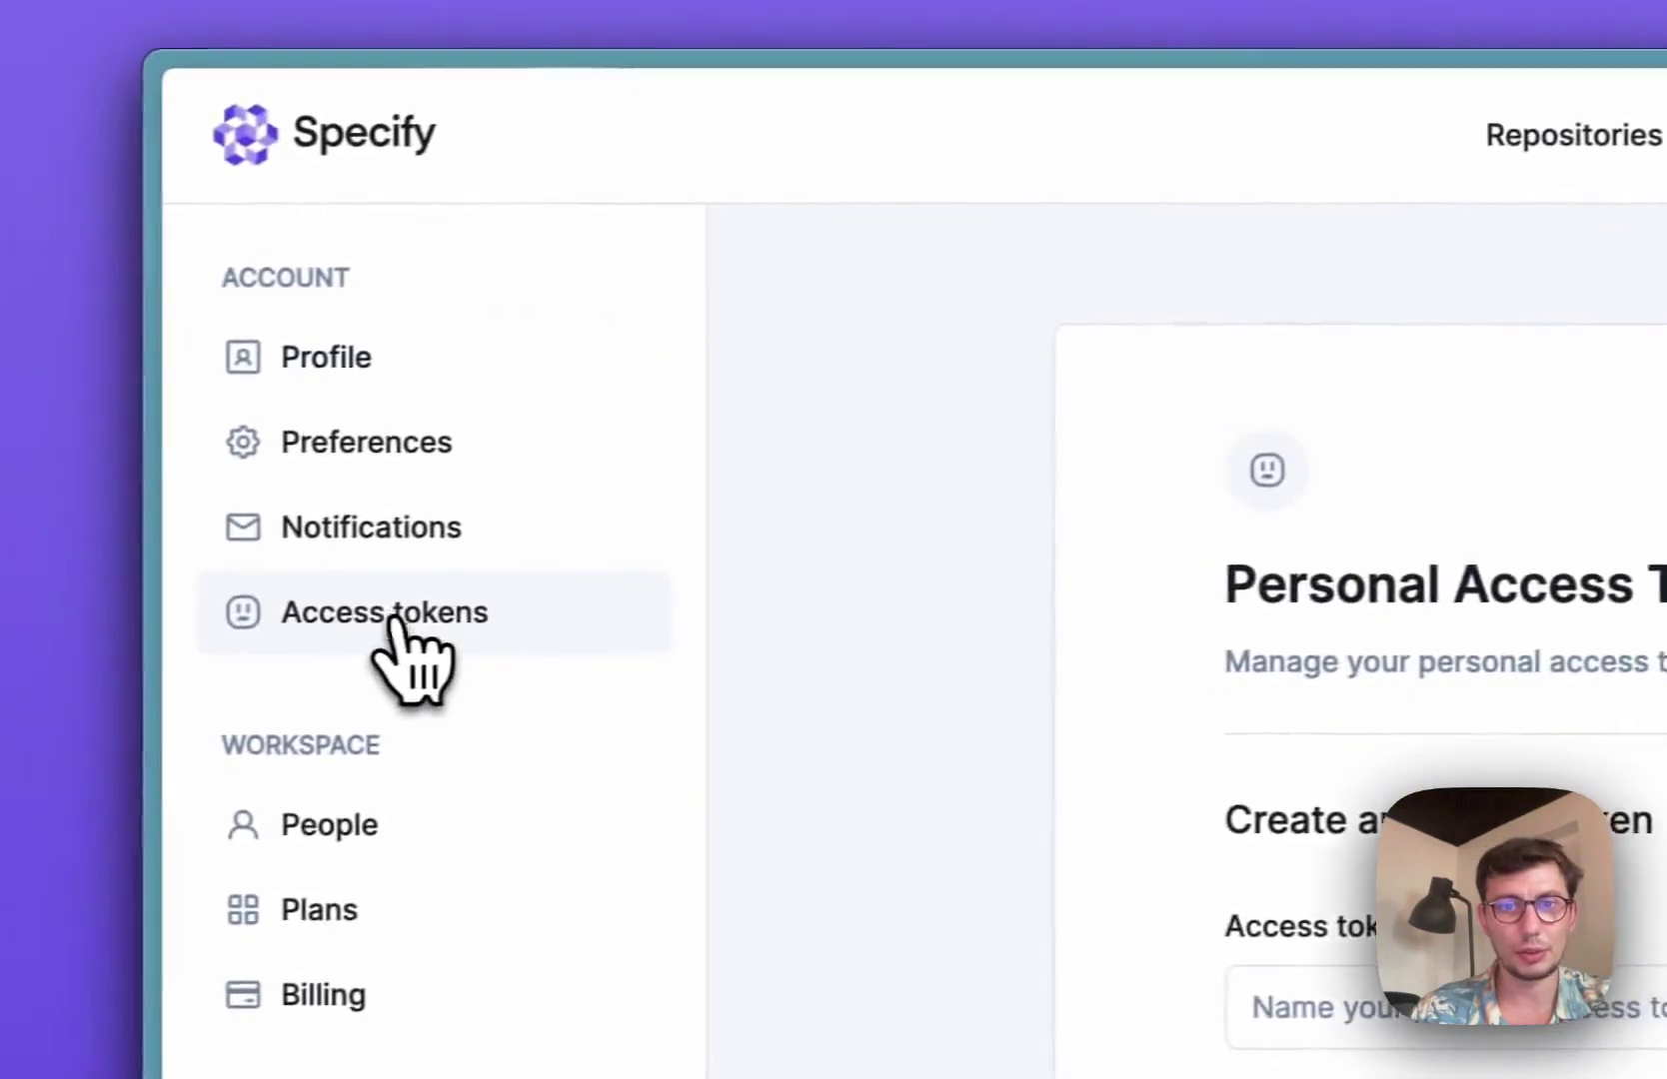
left_click(1646, 1009)
type("CLI")
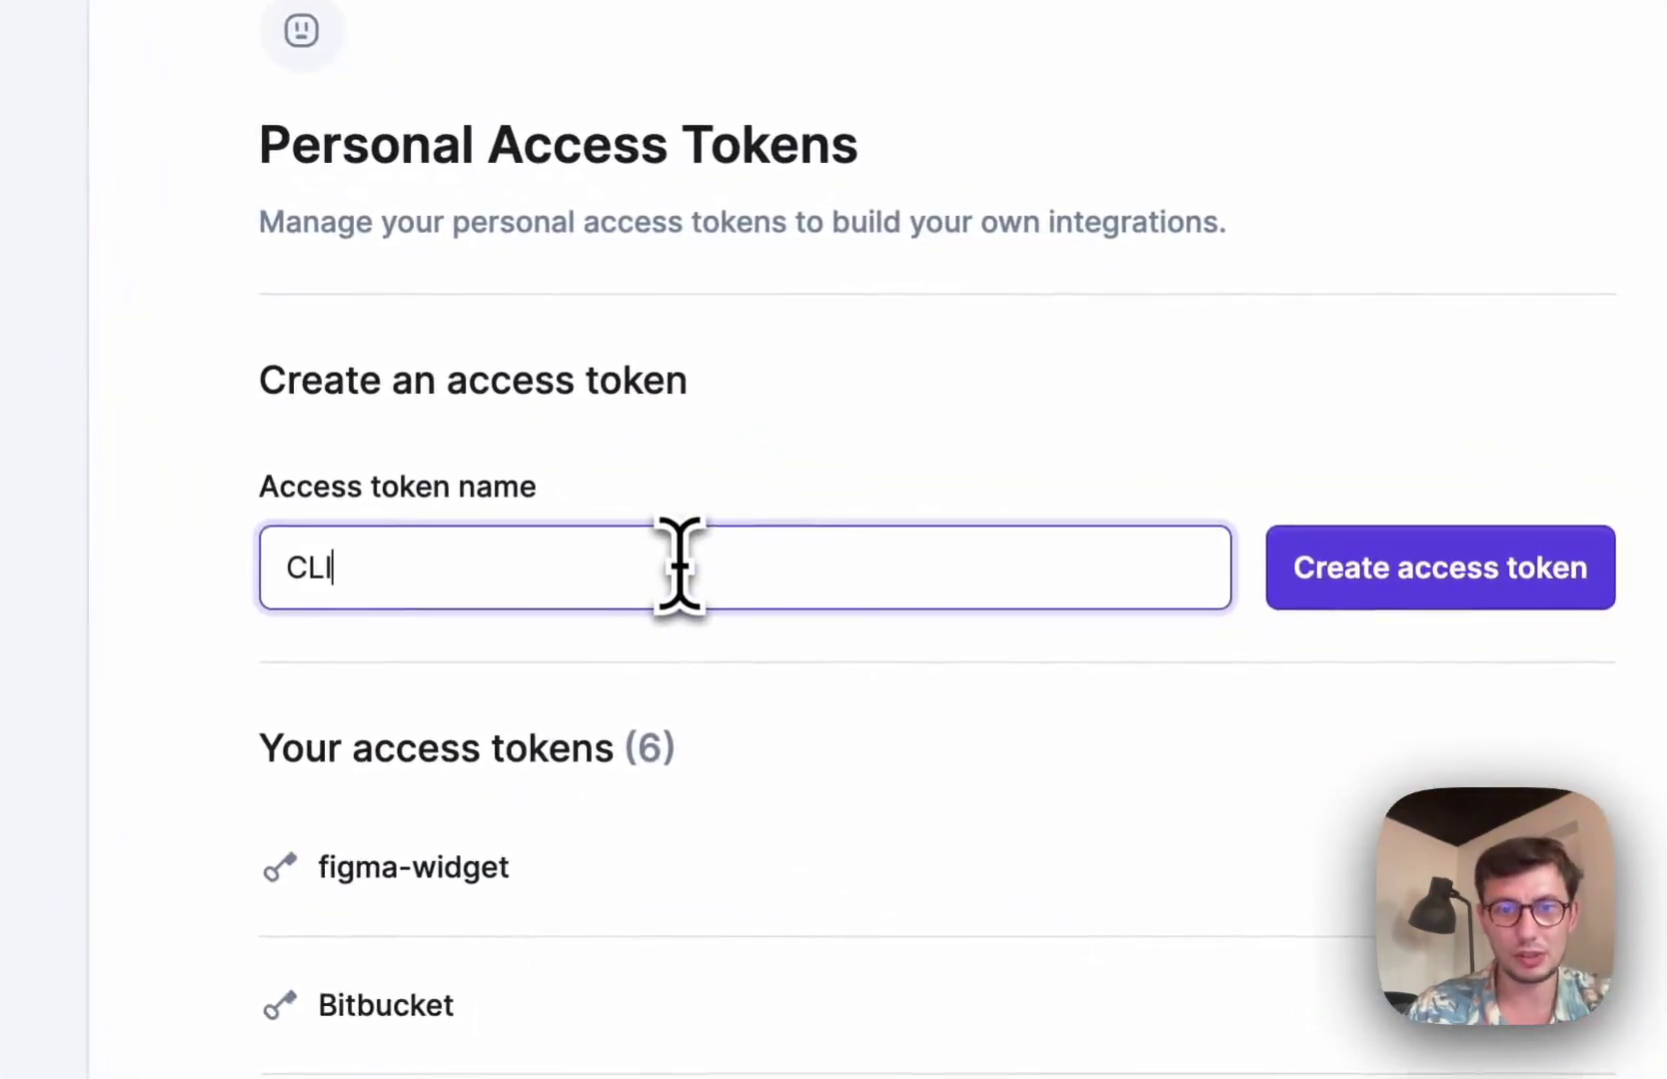
key("Return")
left_click(1555, 1048)
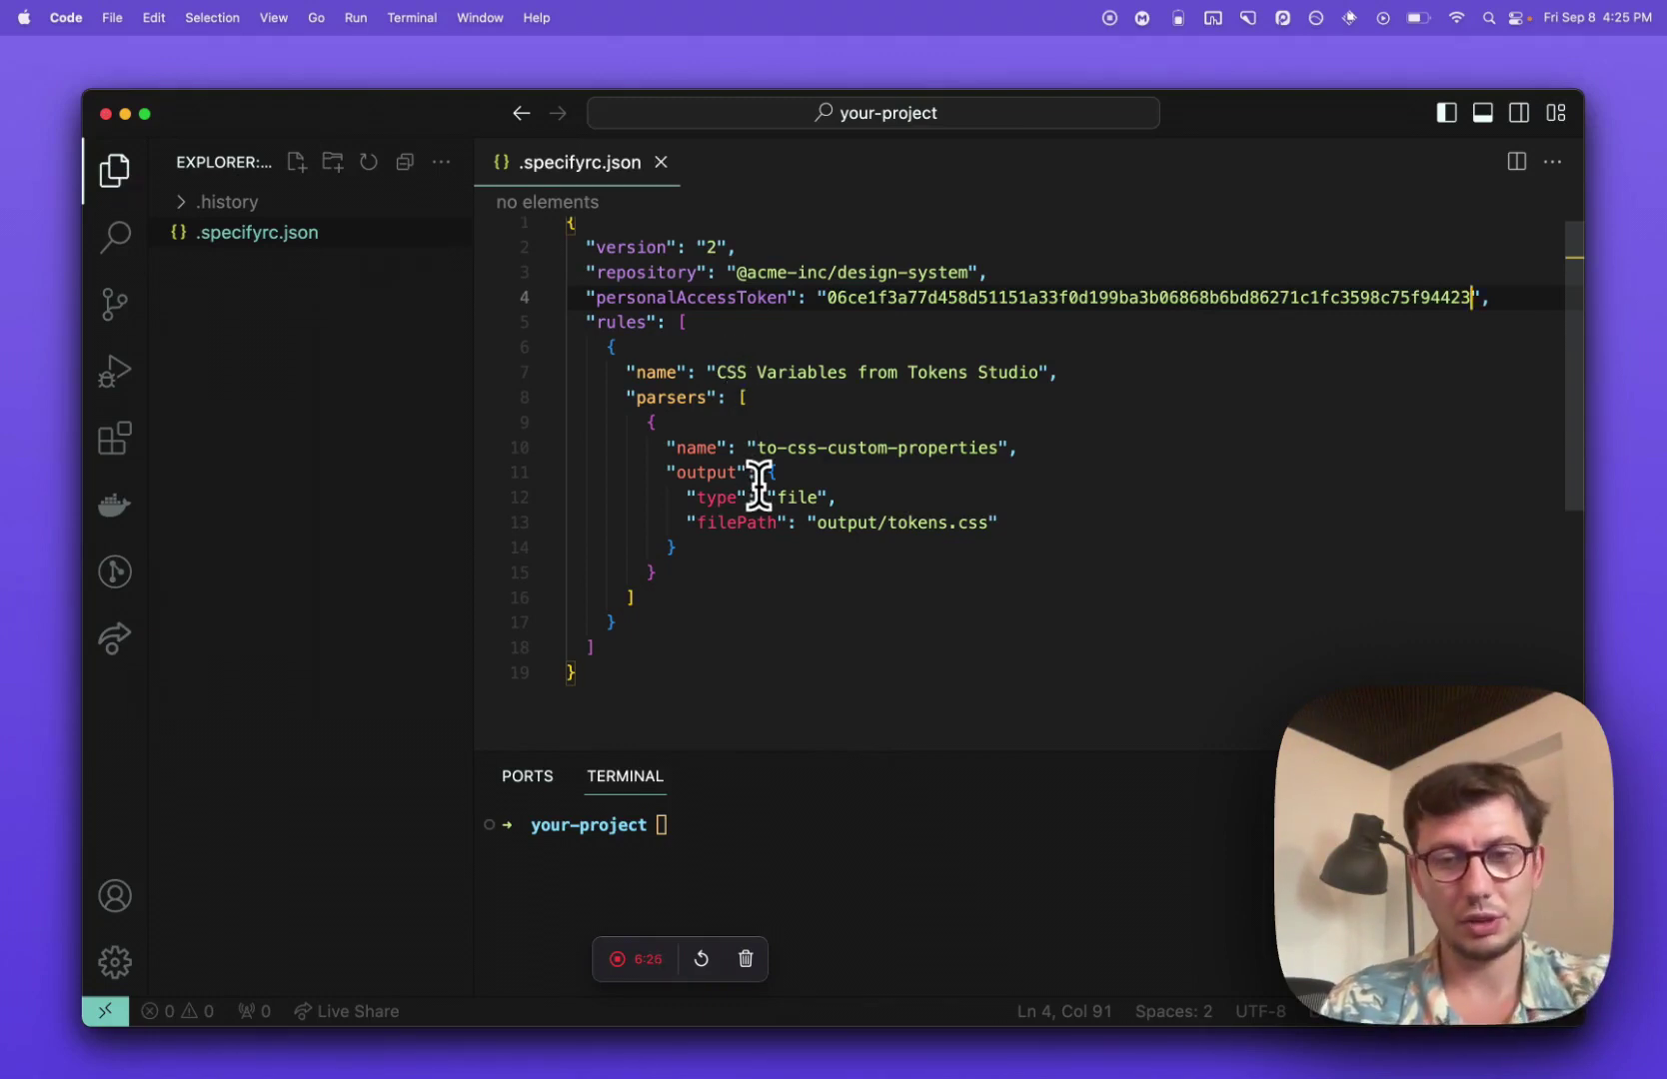
- Run specify pull in the terminal and enlarge the panel to read its output
left_click(826, 825)
type("specif")
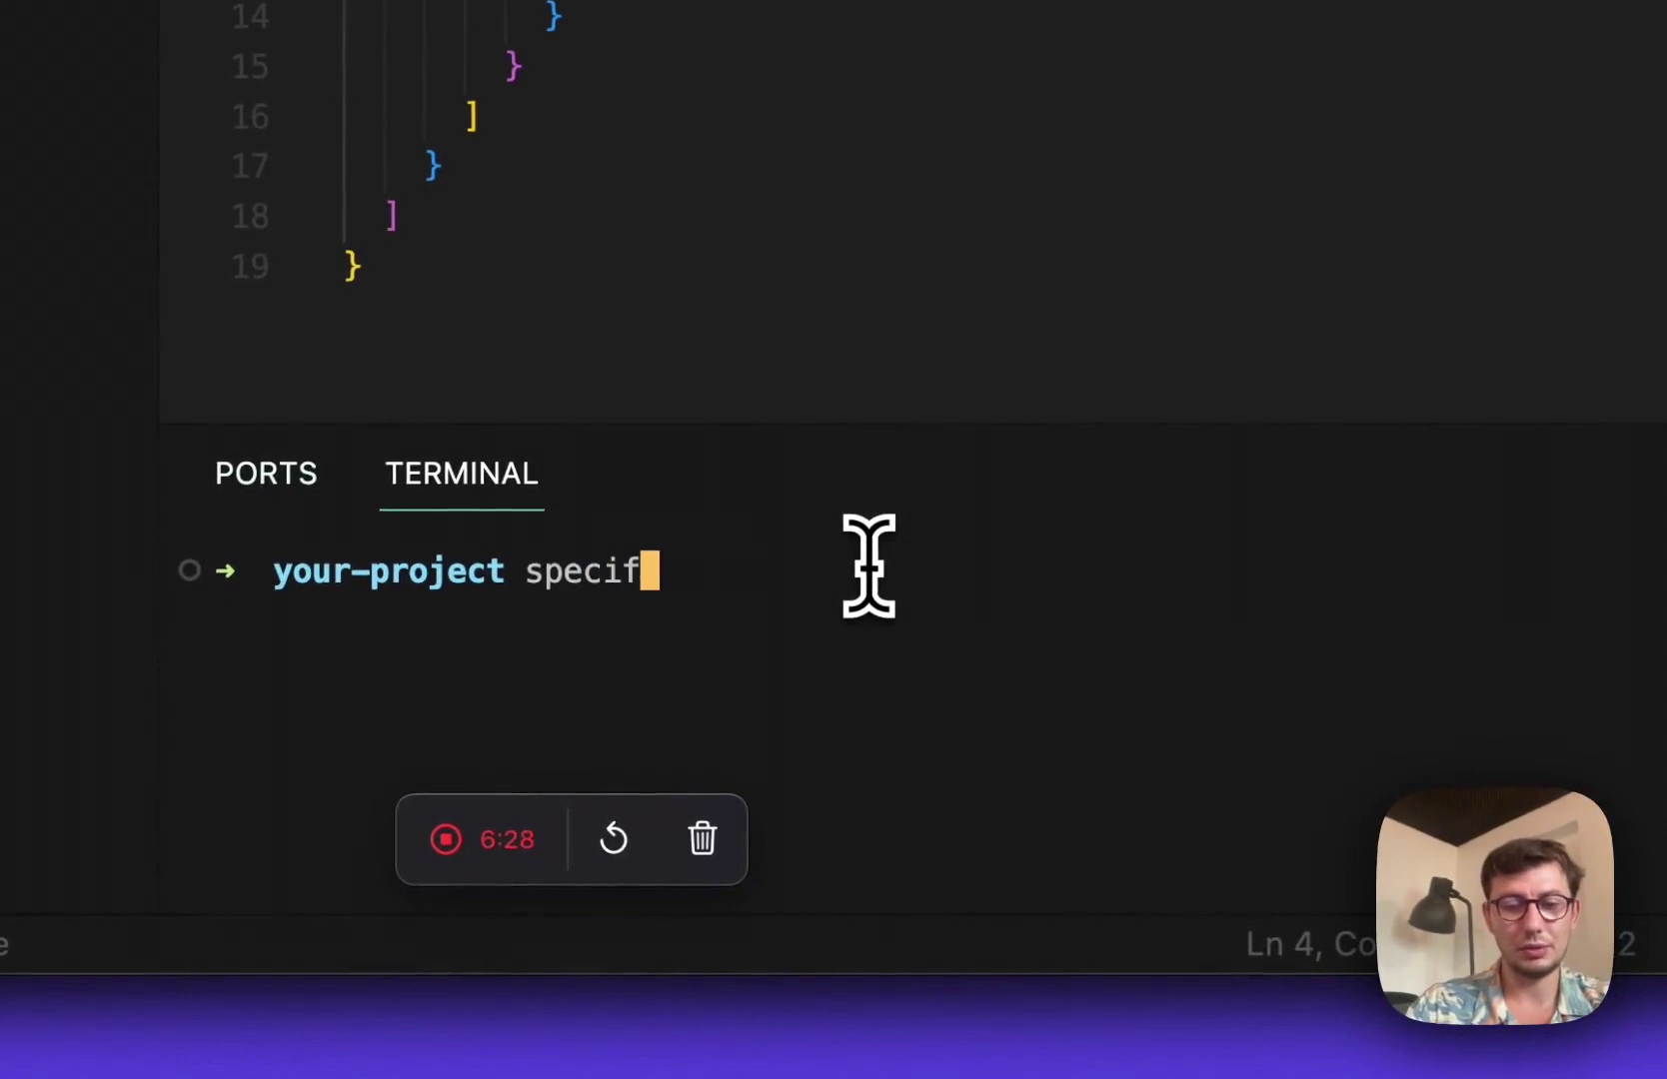
type("y pull")
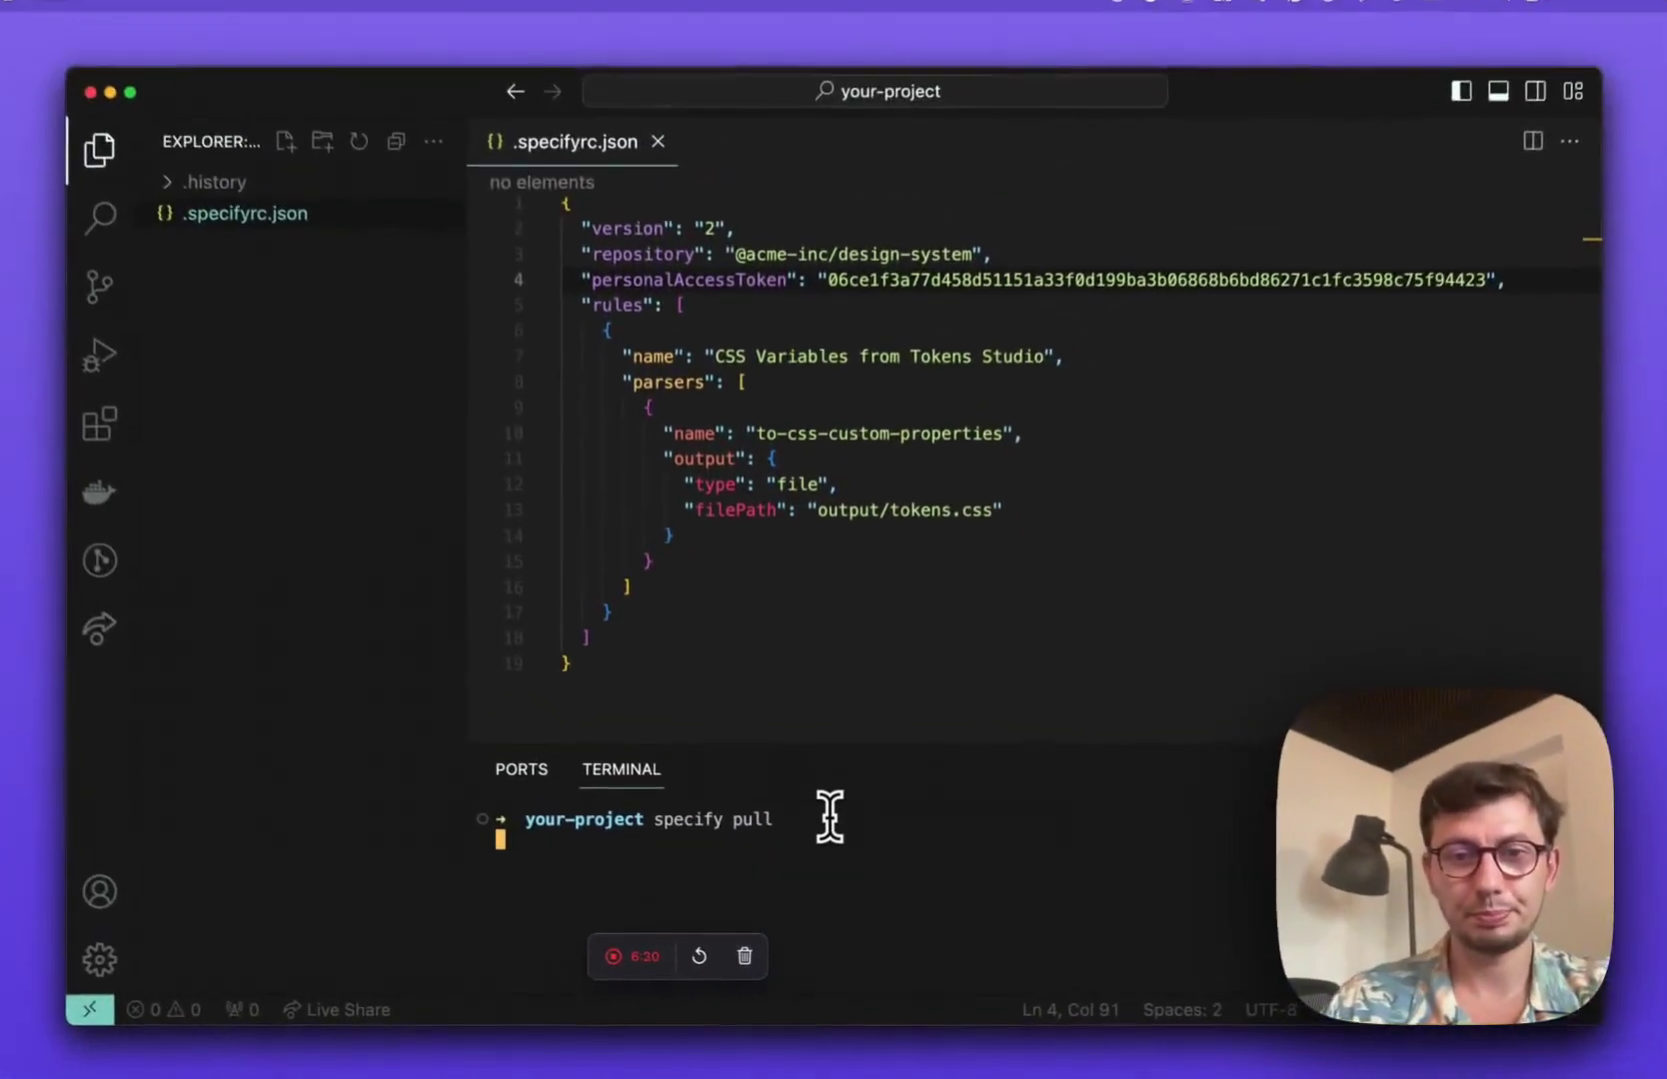
key("Return")
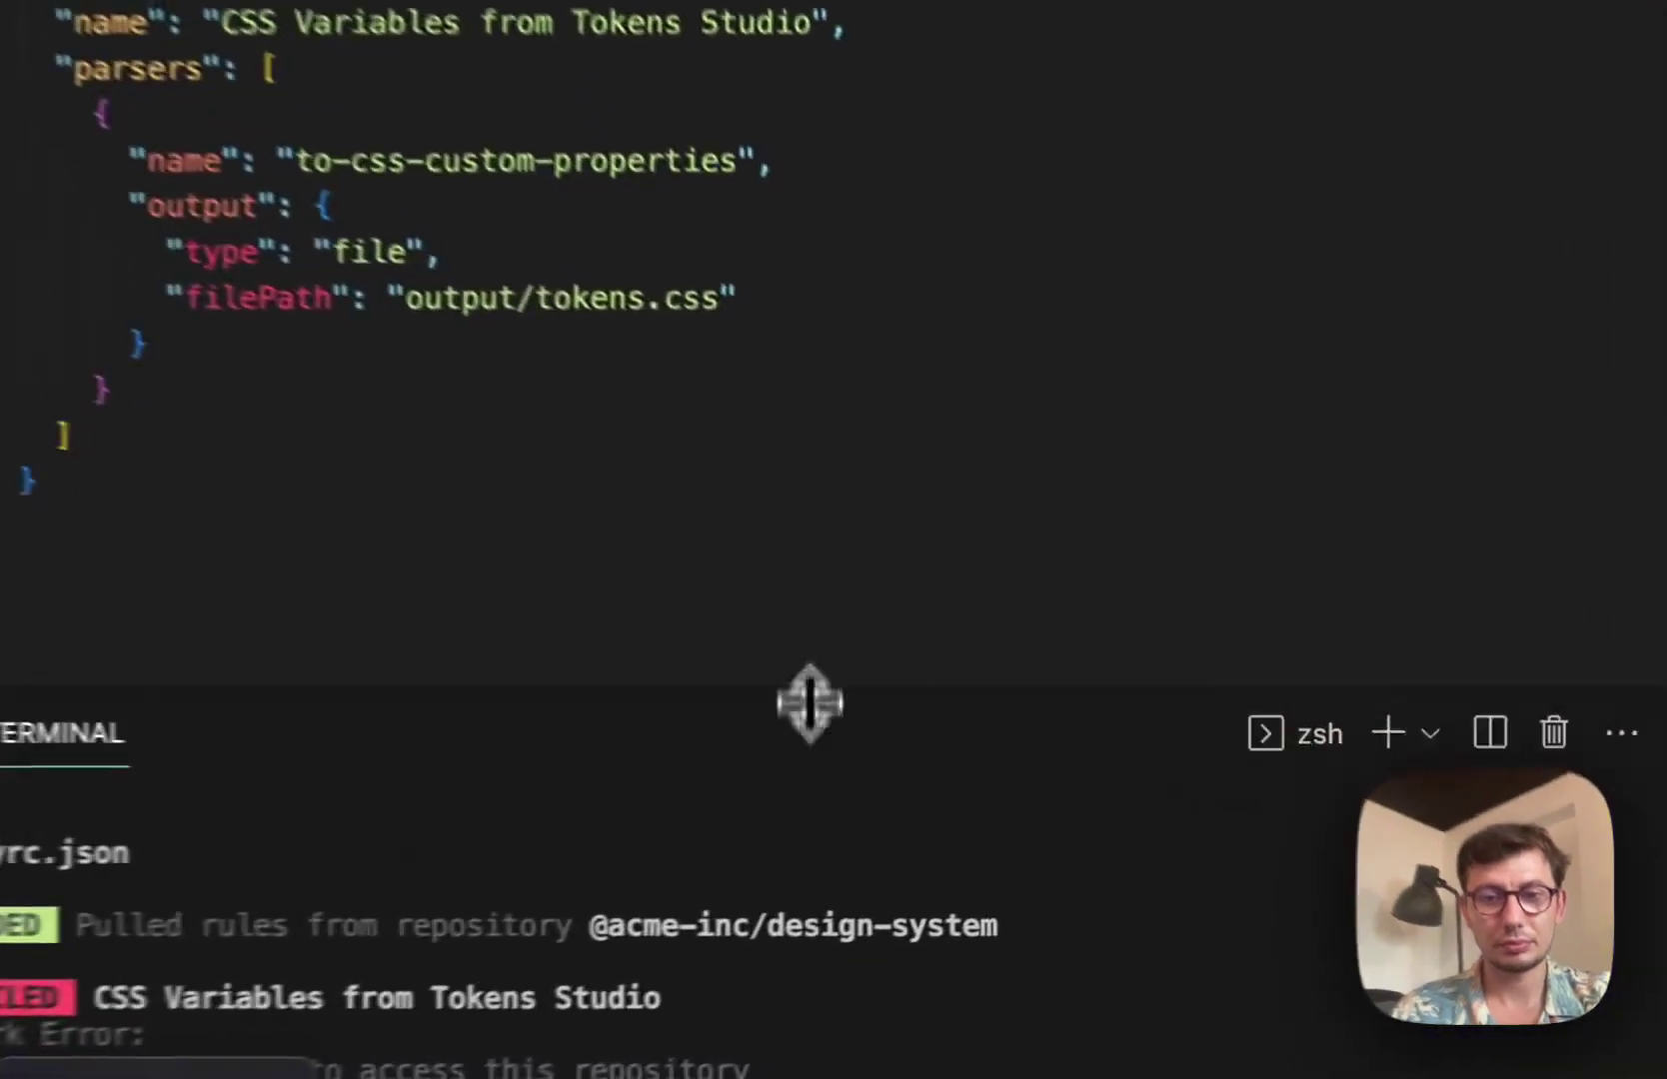
left_click_drag(1044, 751, 1044, 623)
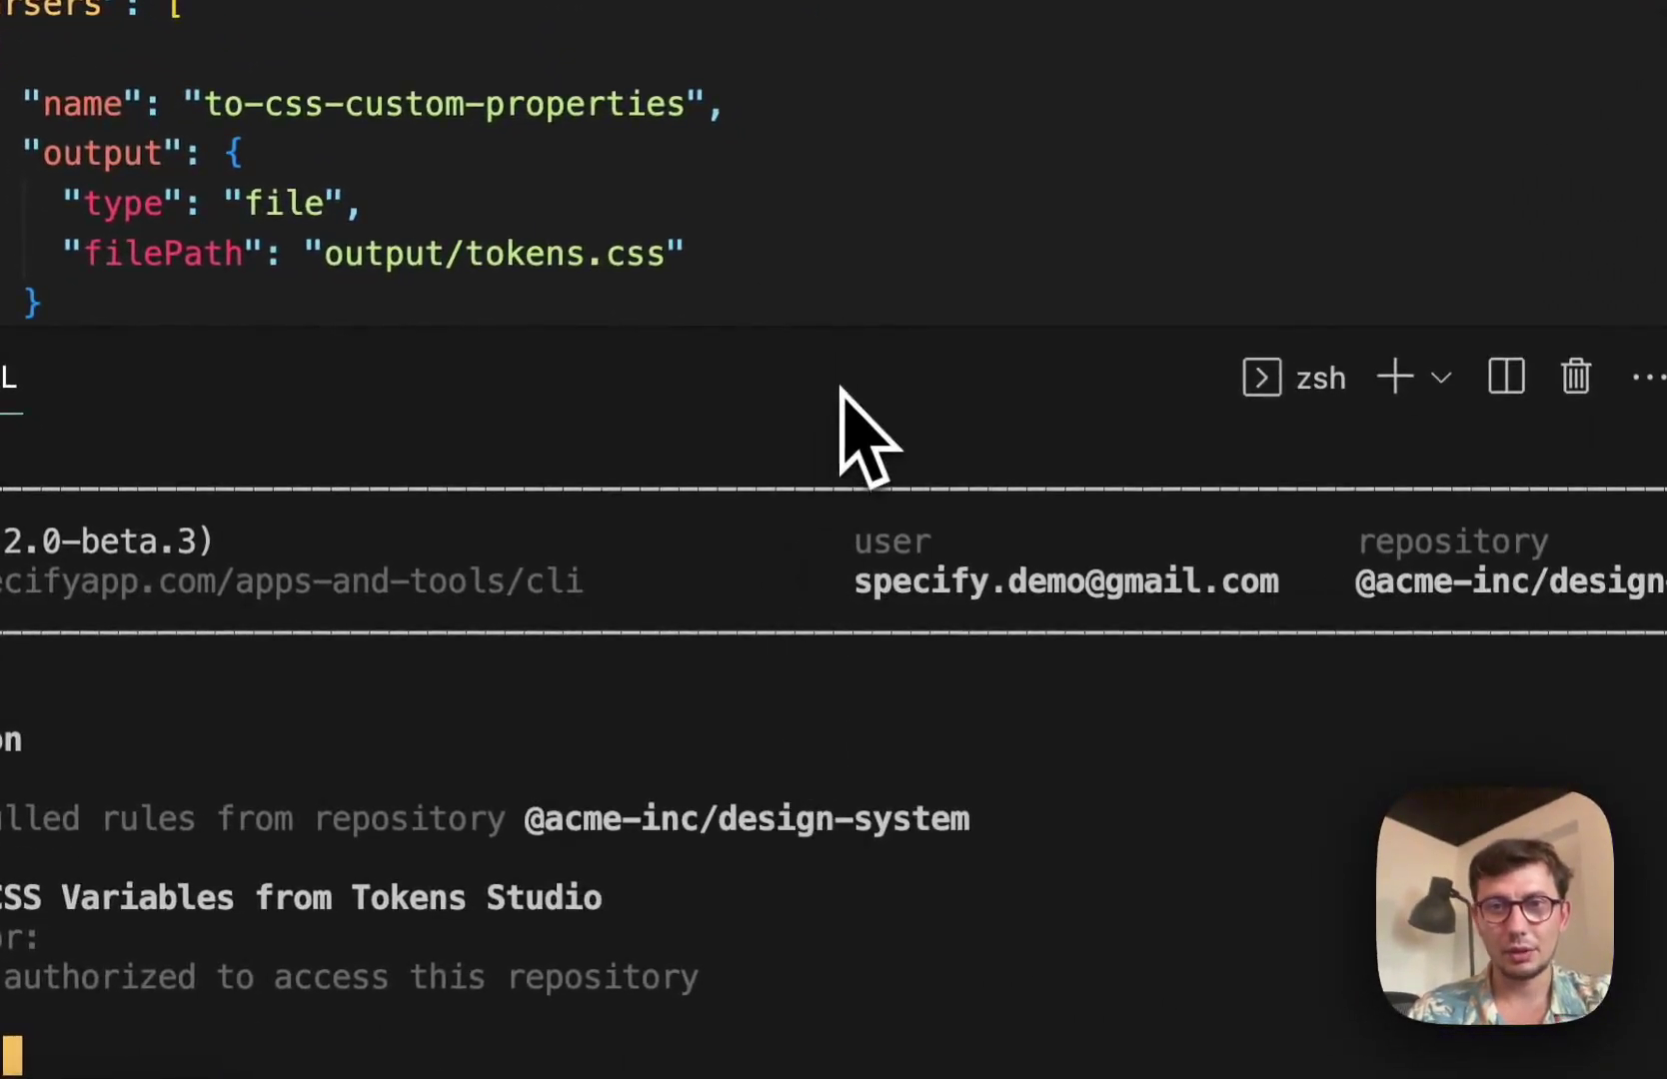
left_click_drag(869, 333, 895, 474)
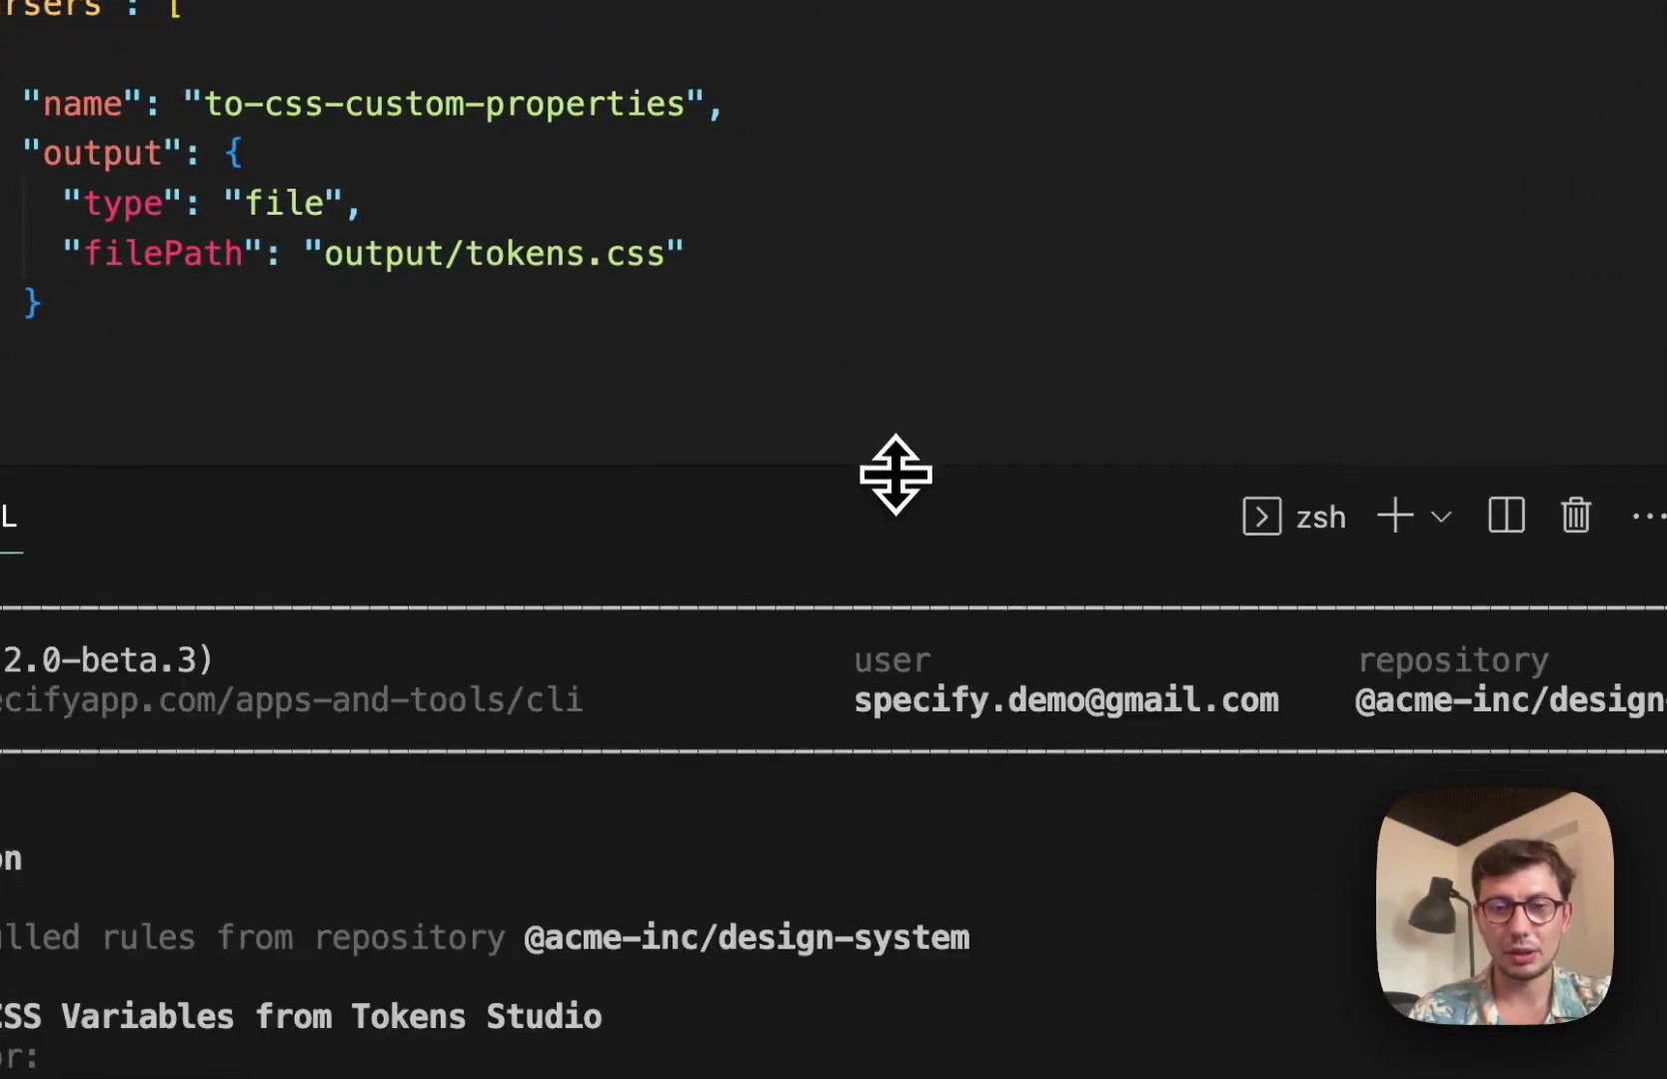
left_click_drag(904, 369, 904, 417)
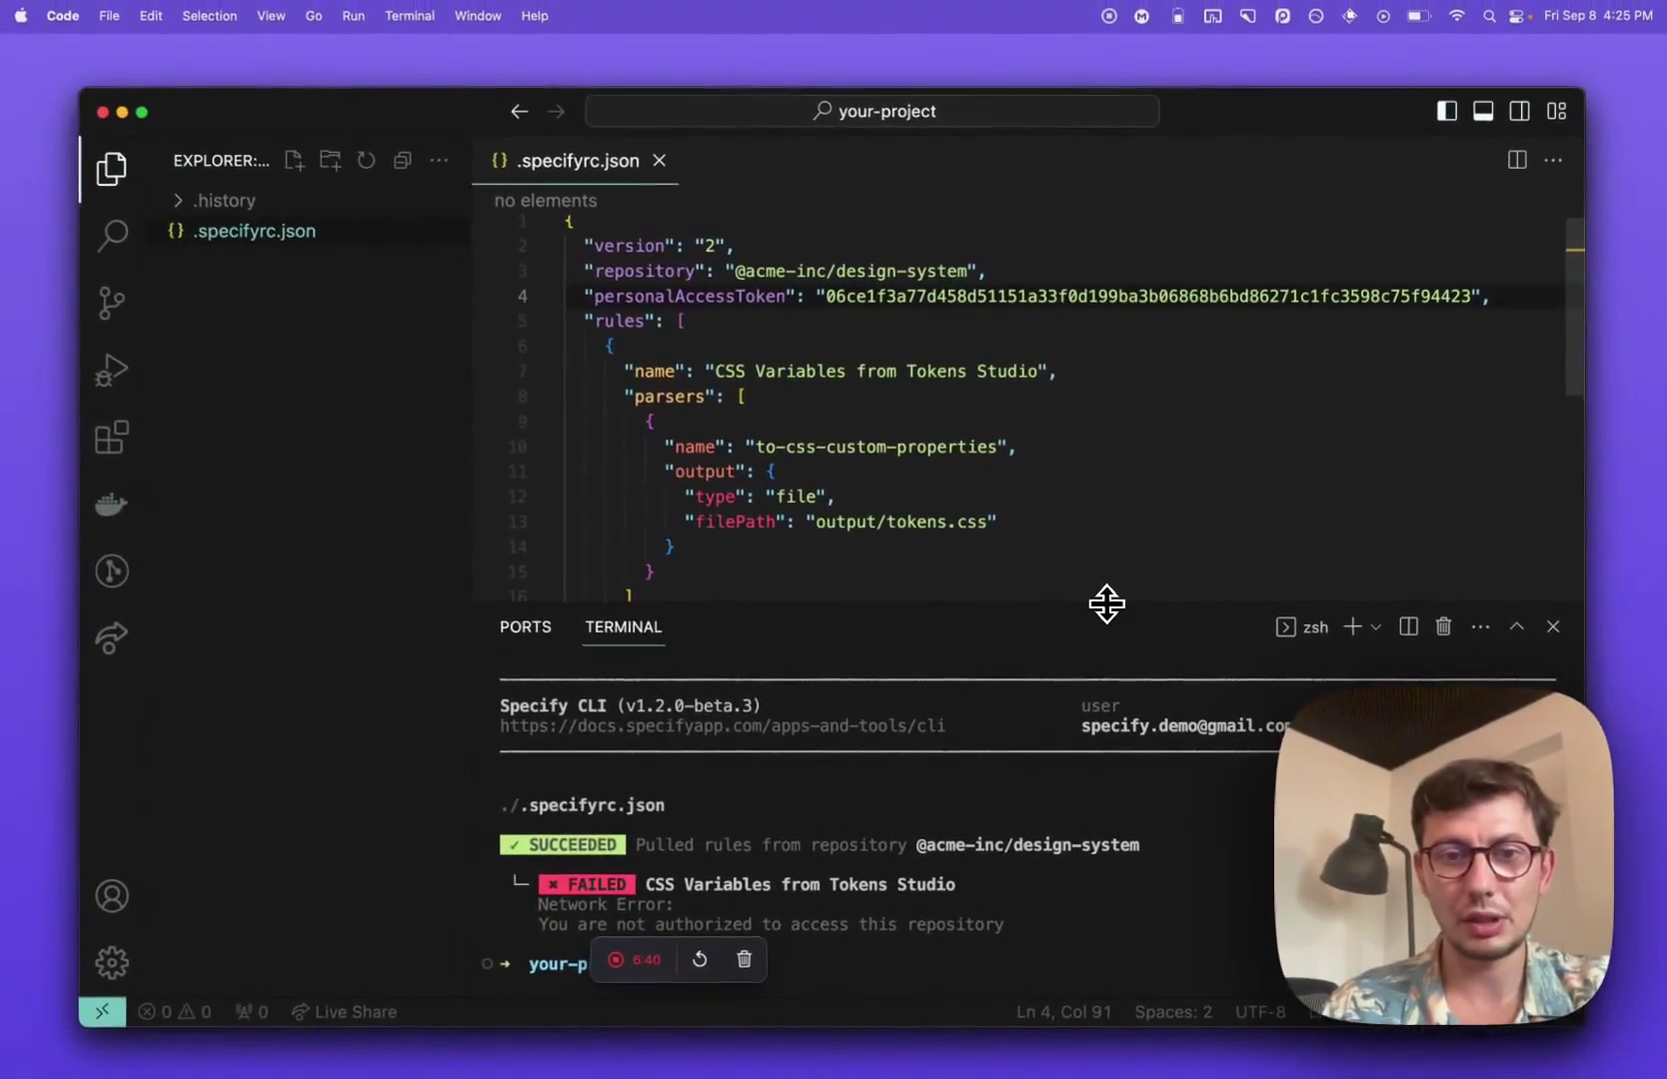
left_click_drag(1107, 603, 1106, 610)
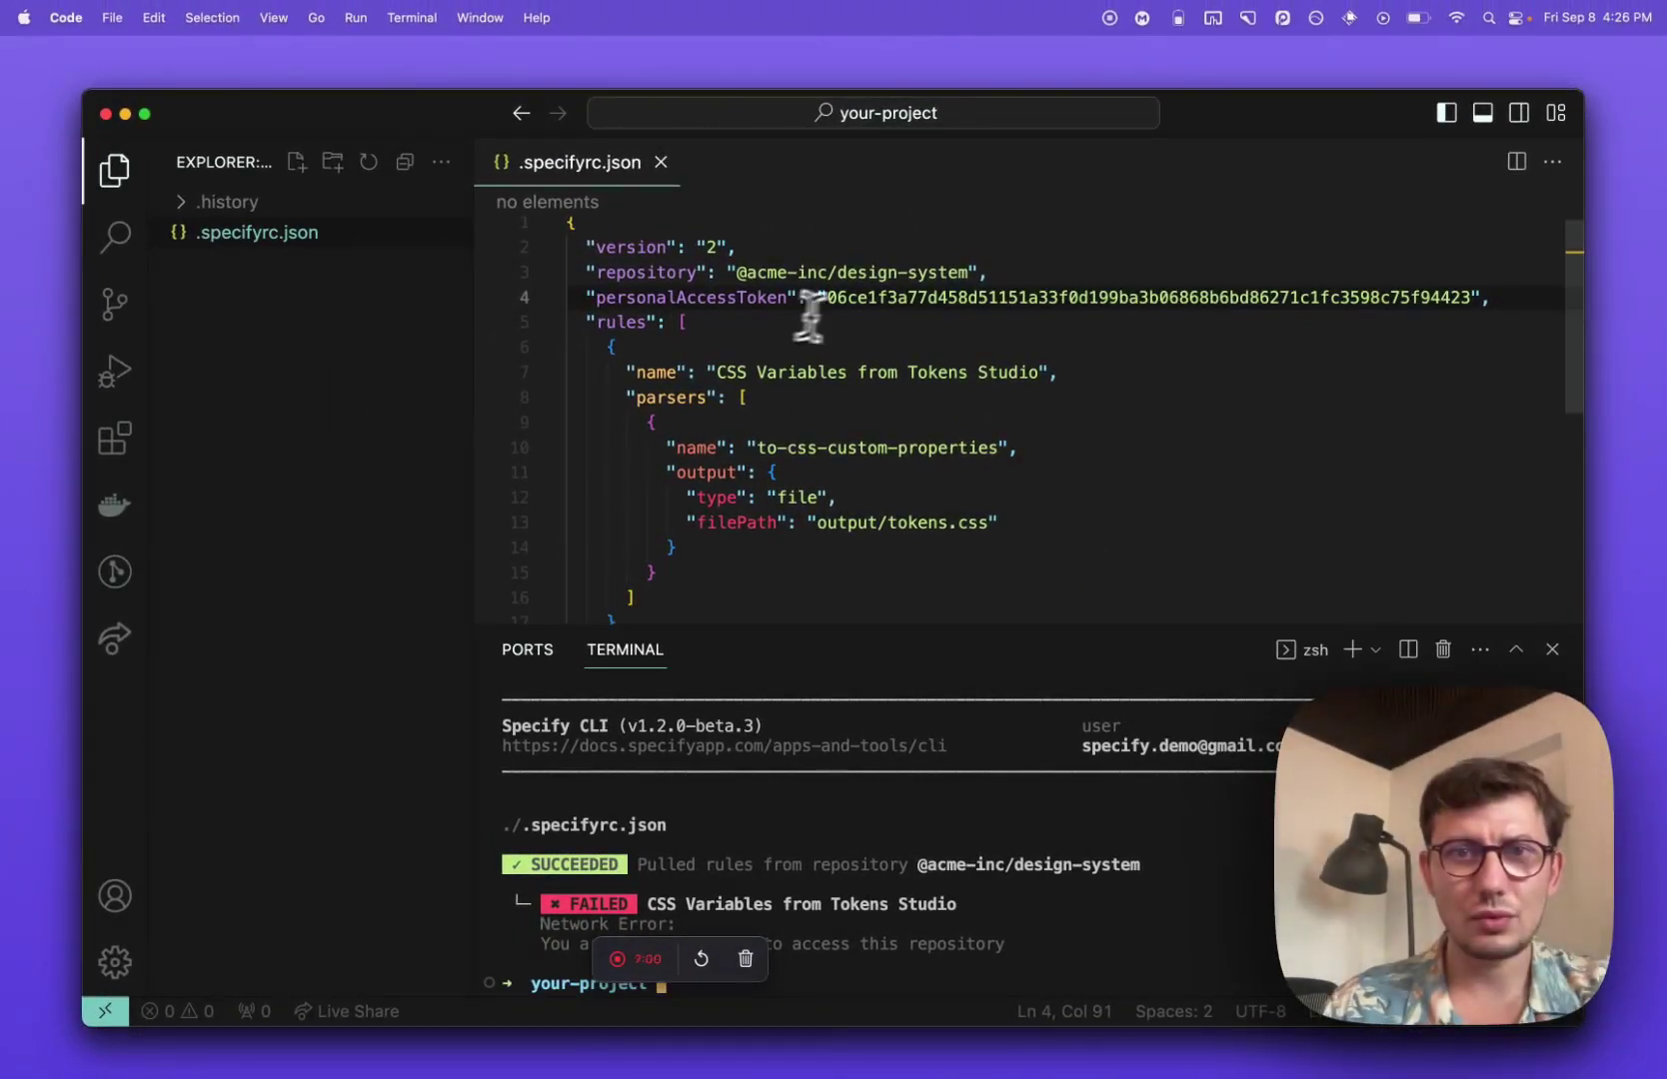
left_click(915, 272)
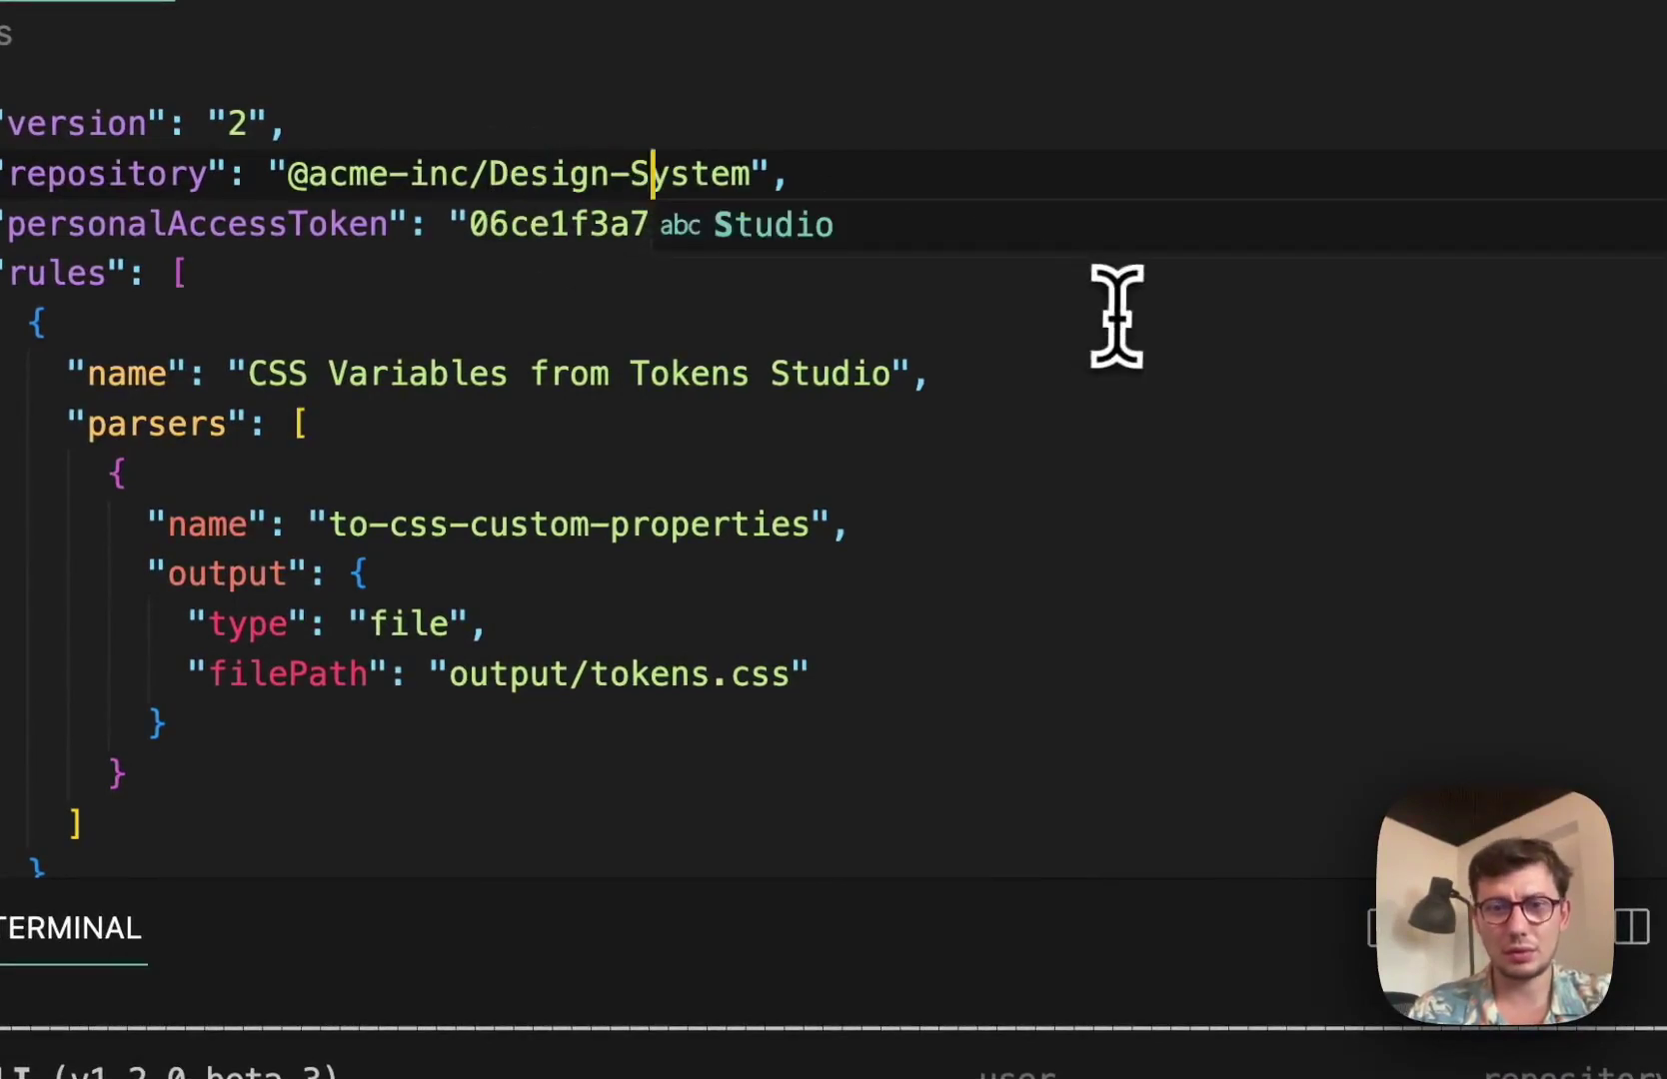
key("Up")
key("Return")
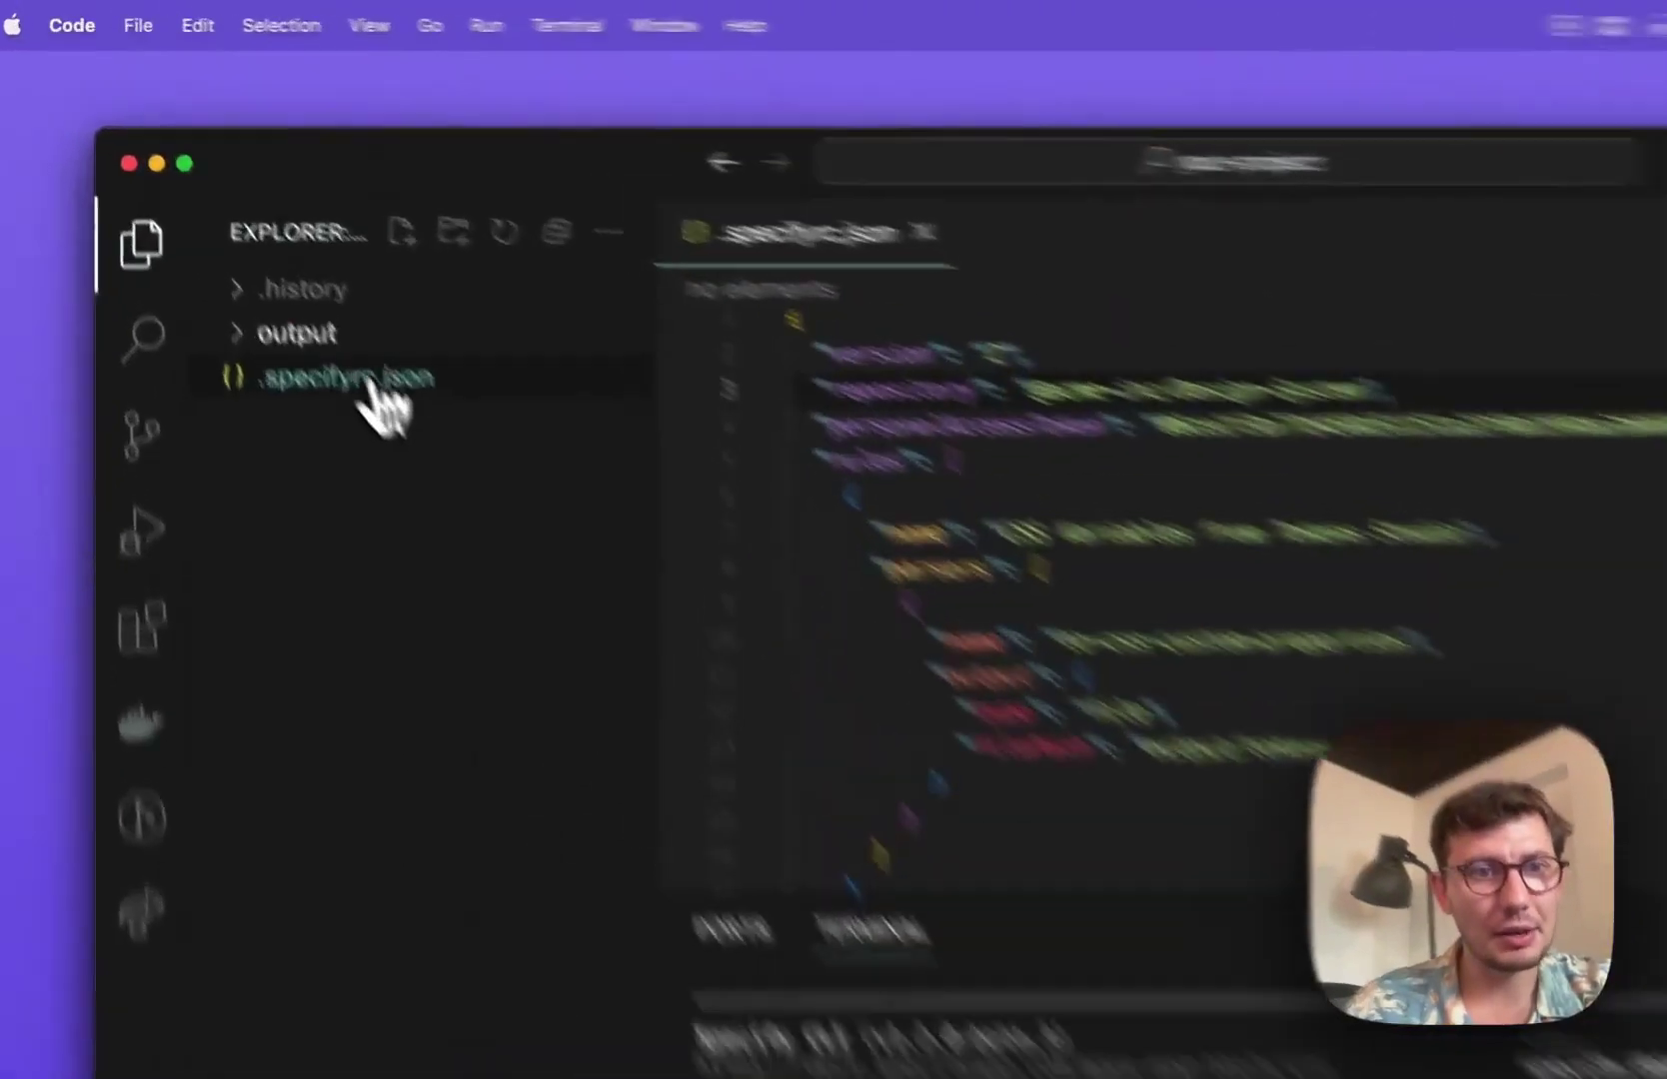
- Open output/tokens.css with the terminal hidden and review its core, light, dark and theme variables
left_click(239, 232)
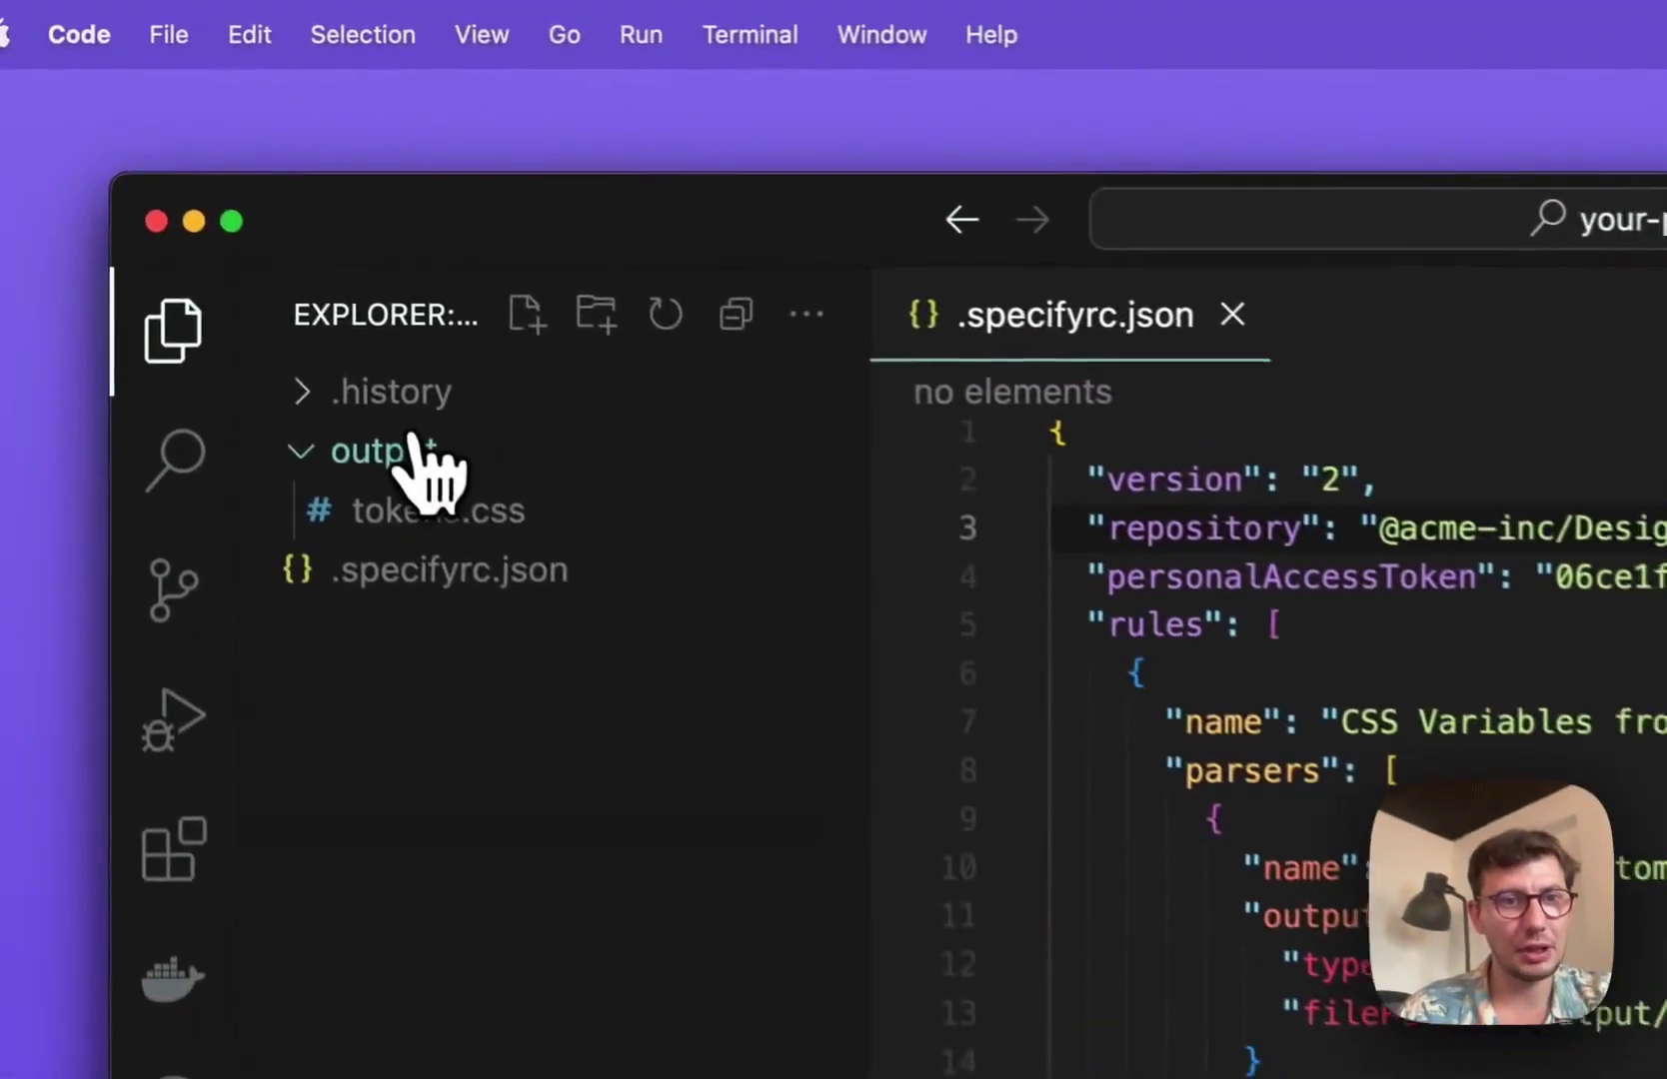
left_click(254, 265)
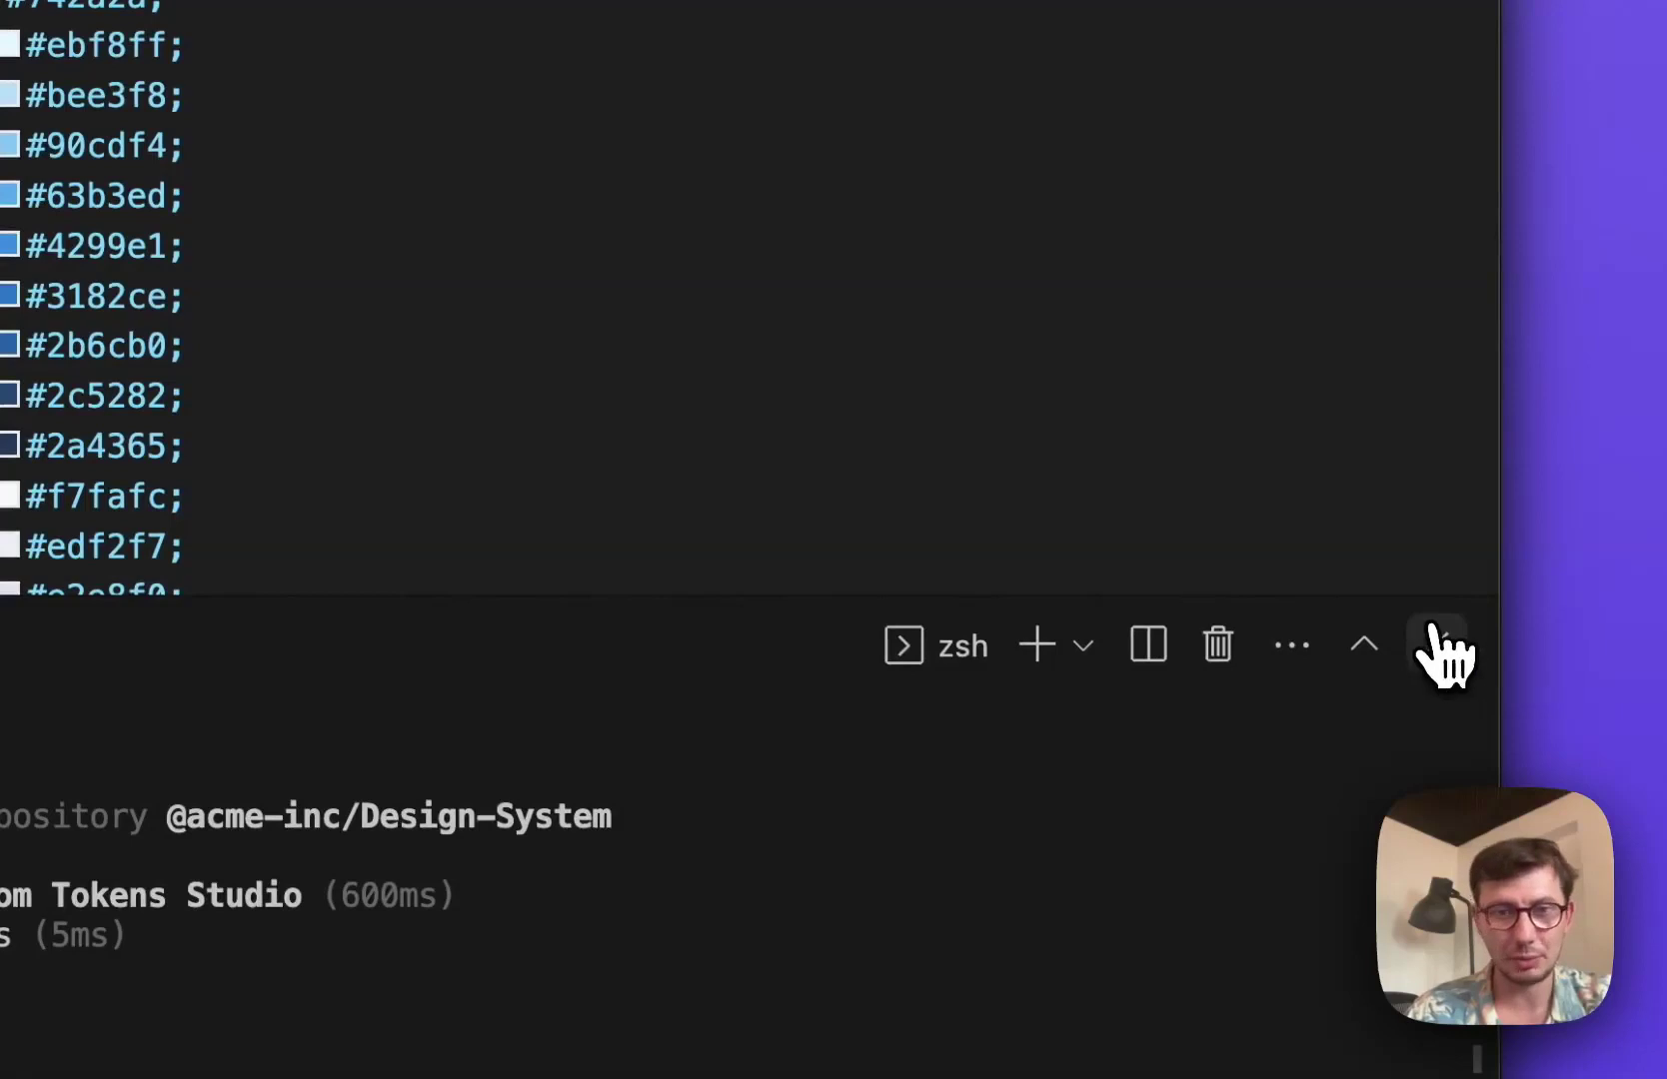
left_click(1439, 644)
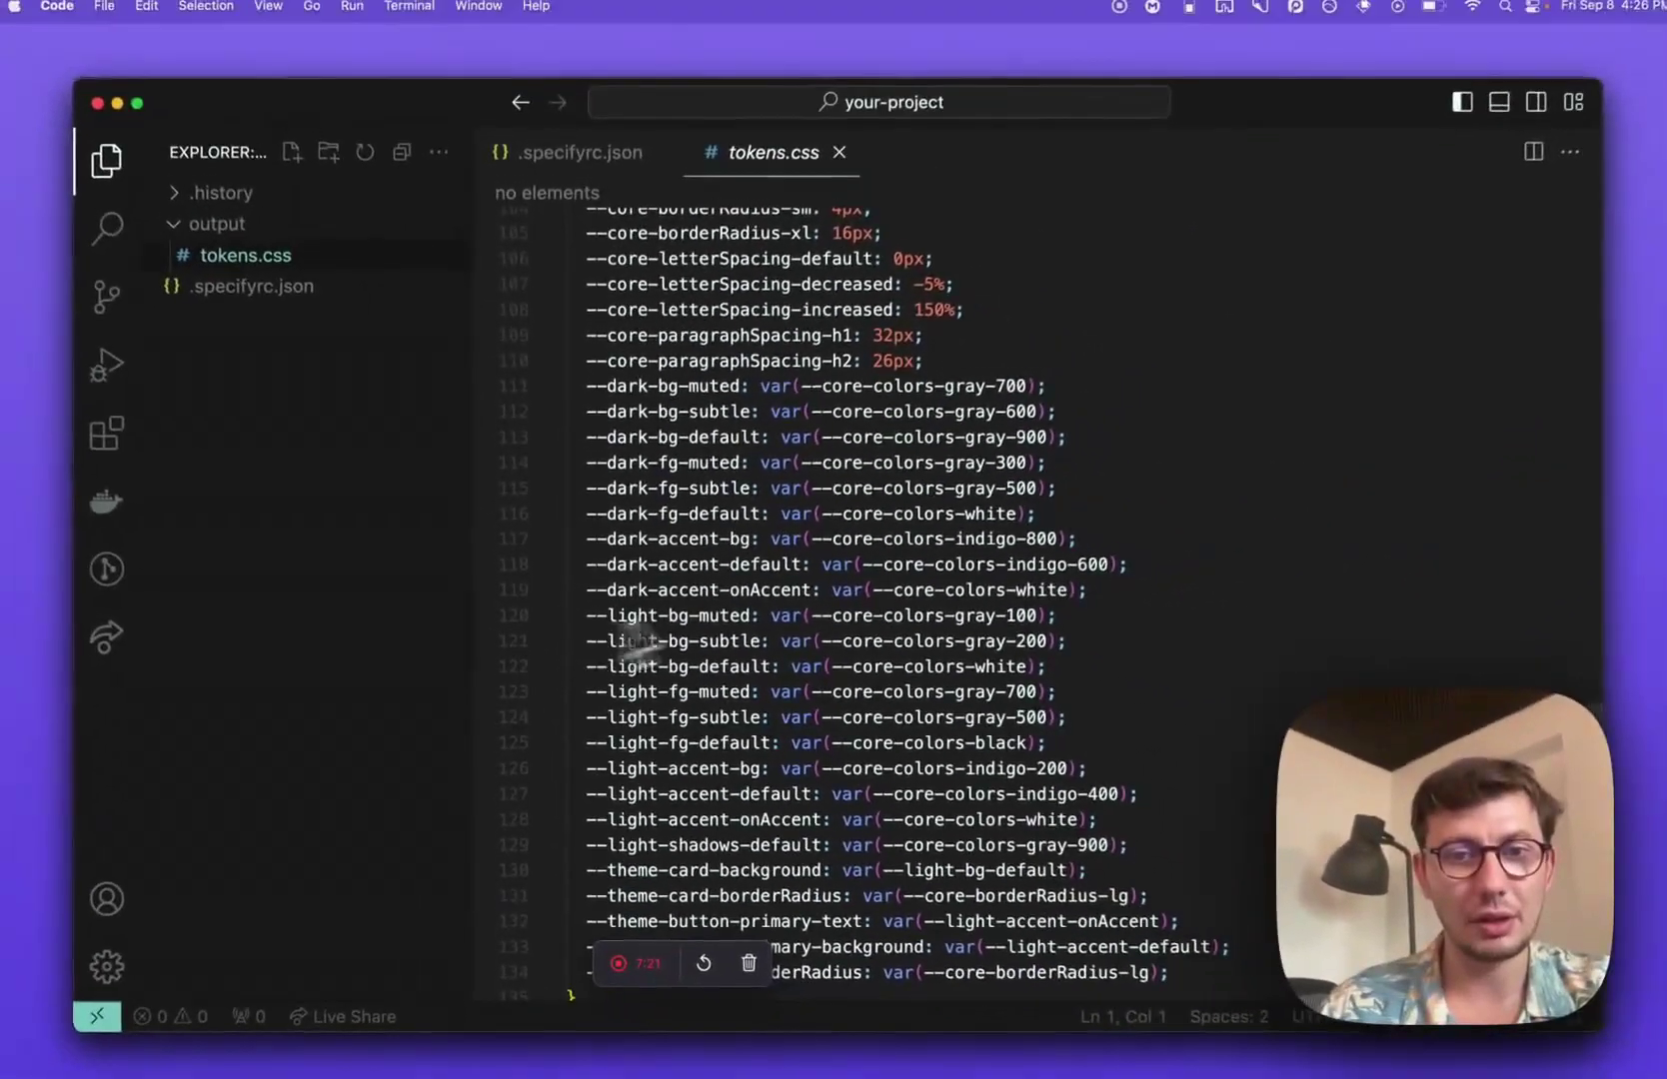
scroll(1262, 500, "down", 5)
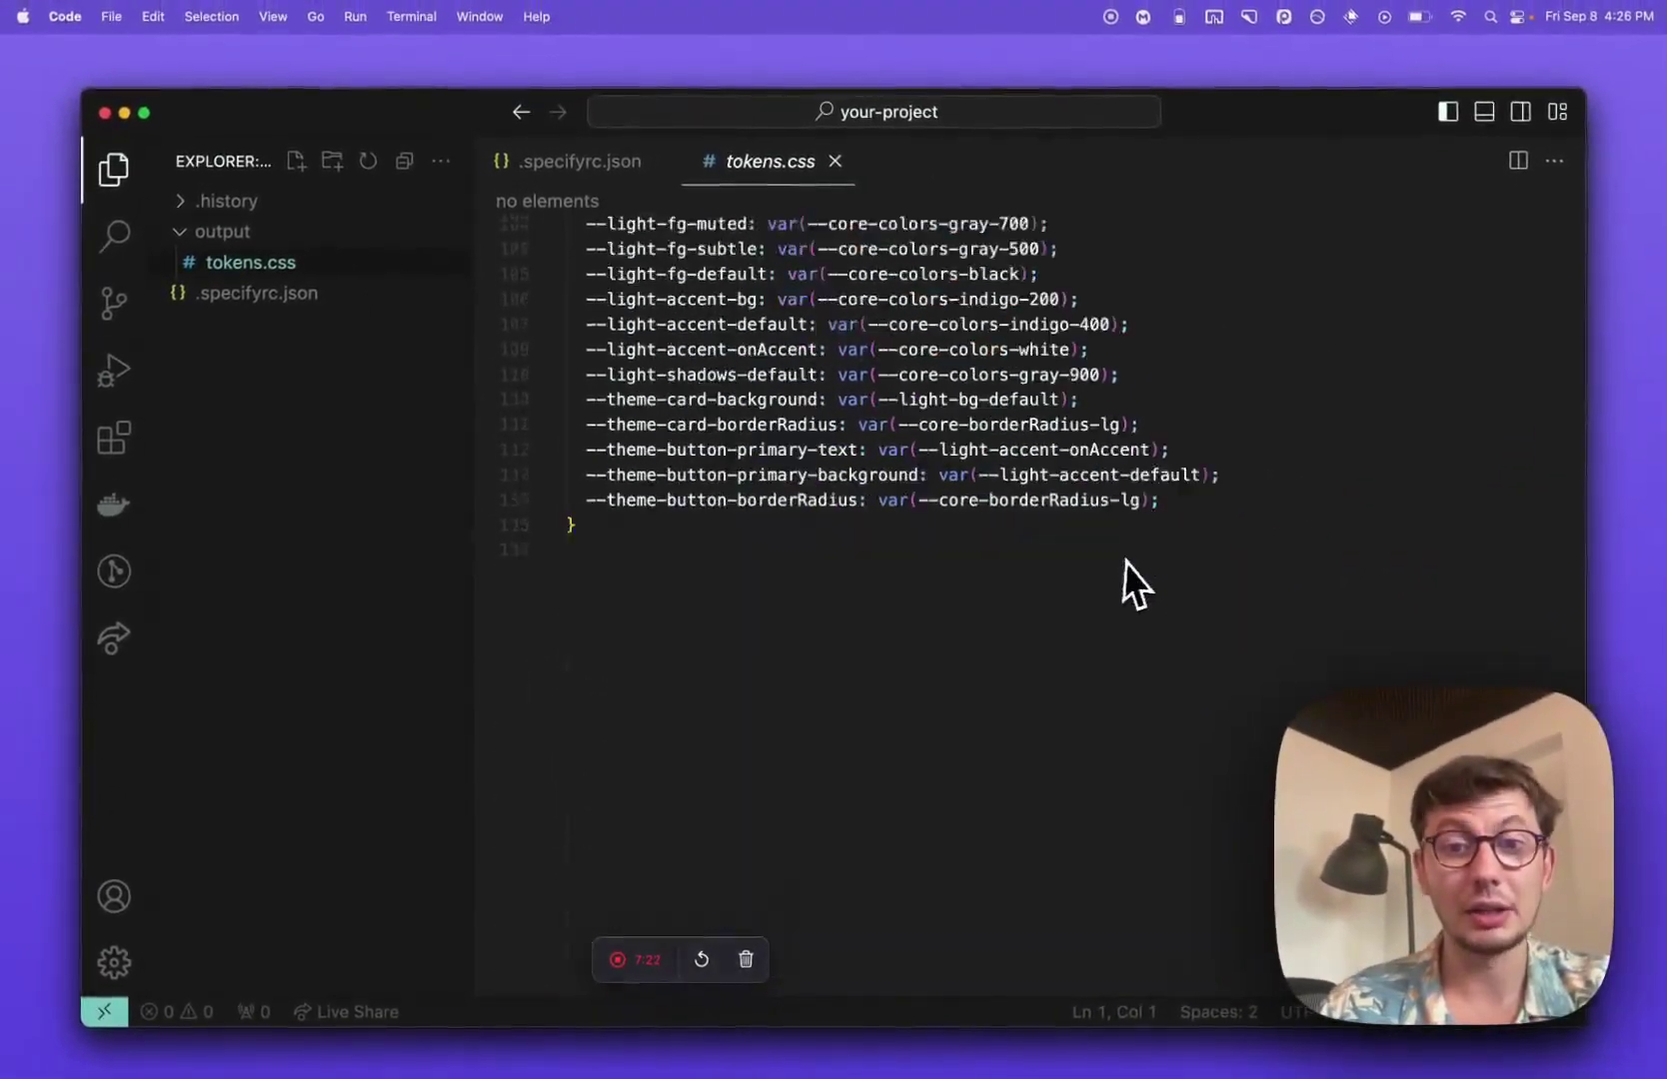
scroll(1126, 561, "up", 4)
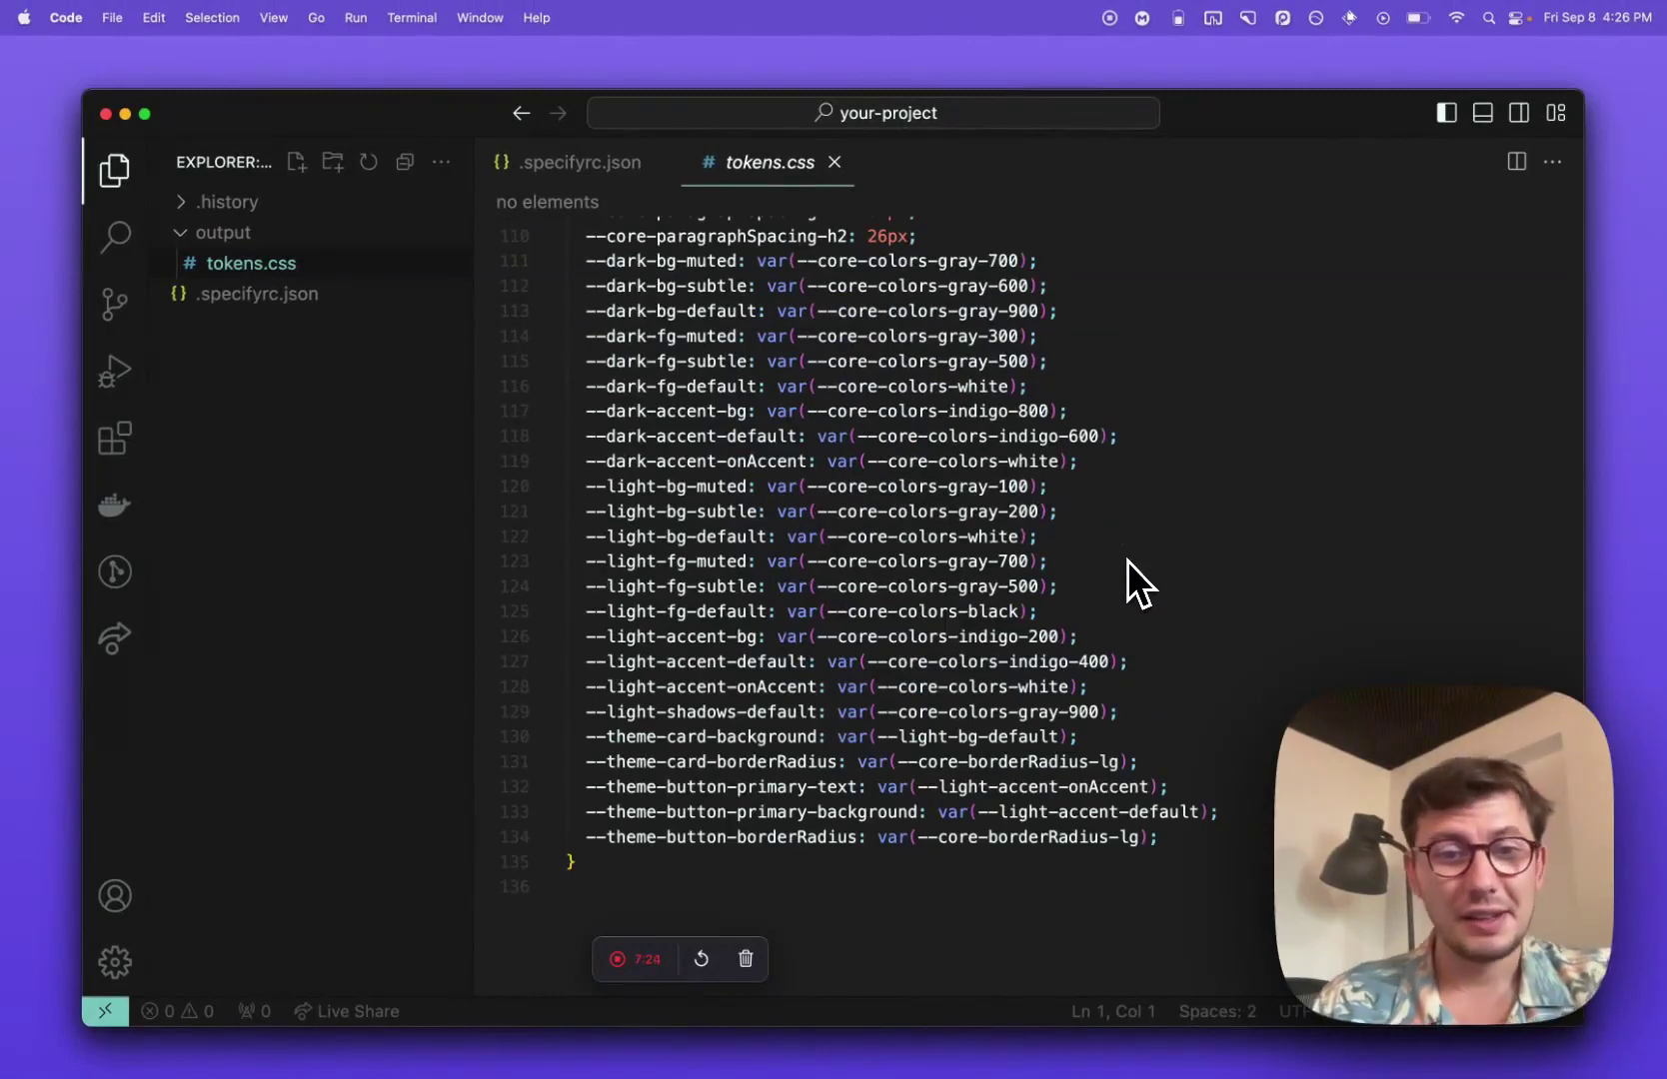